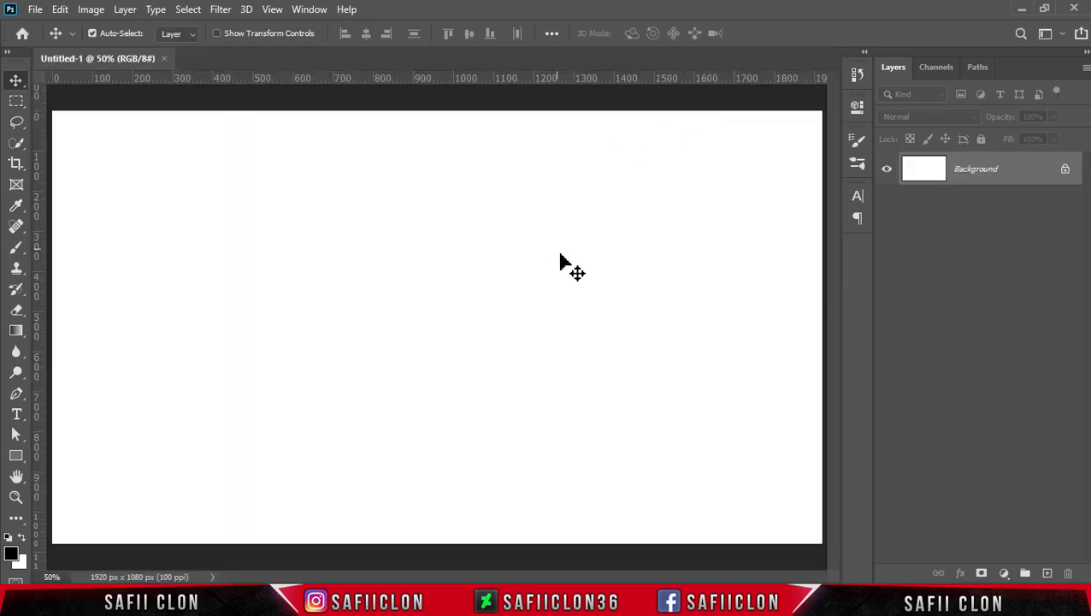
# Open the image Black-Background-Texture-Wallpaper-1920x1080_2.jpg from the NEON IN folder.
pyautogui.click(35, 9)
pyautogui.click(48, 40)
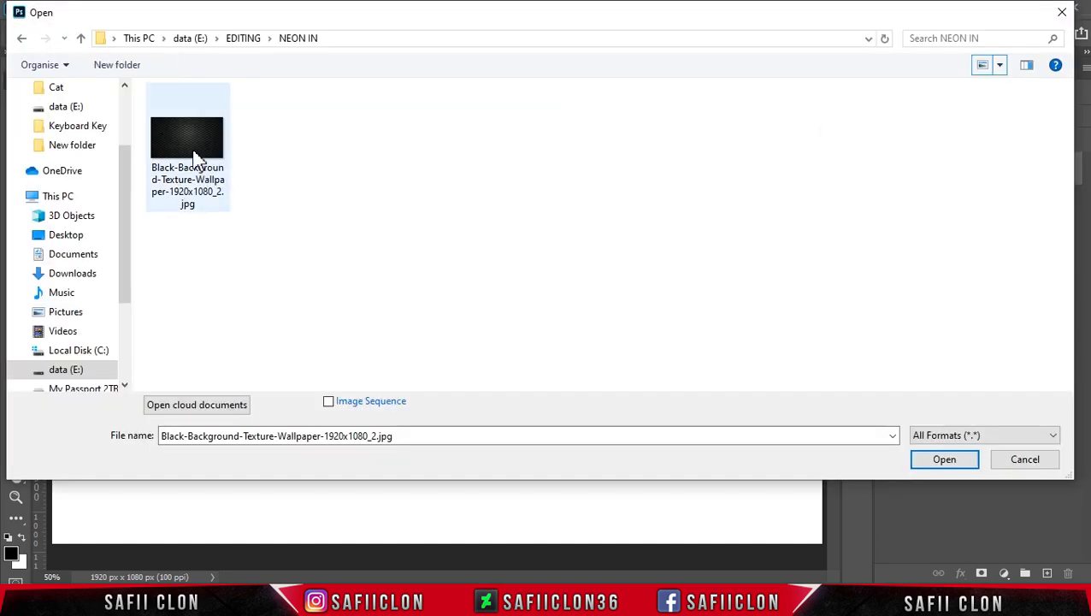
pyautogui.click(193, 161)
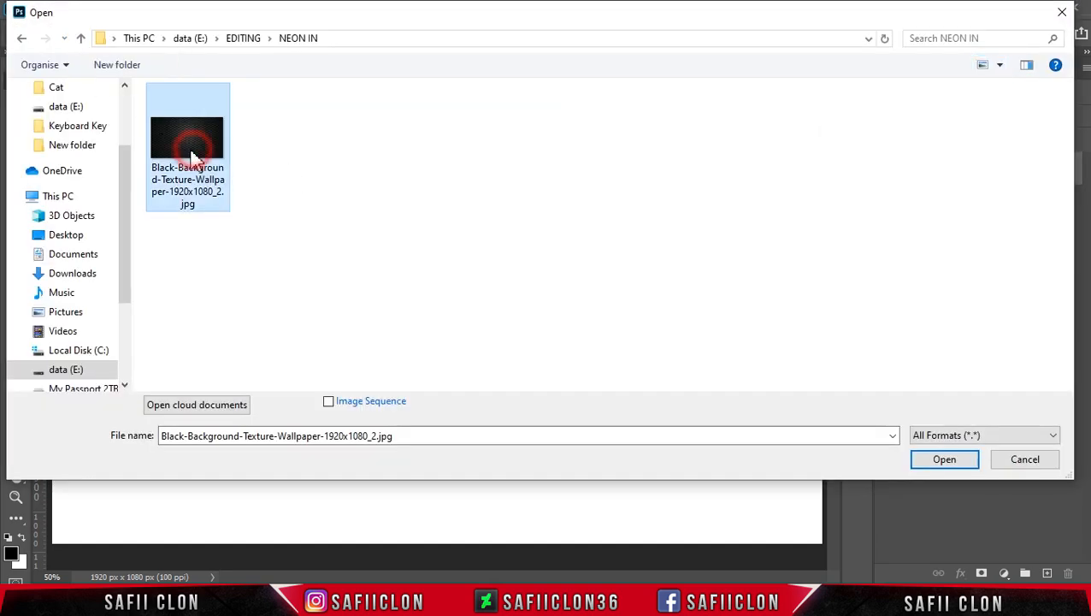
pyautogui.click(941, 460)
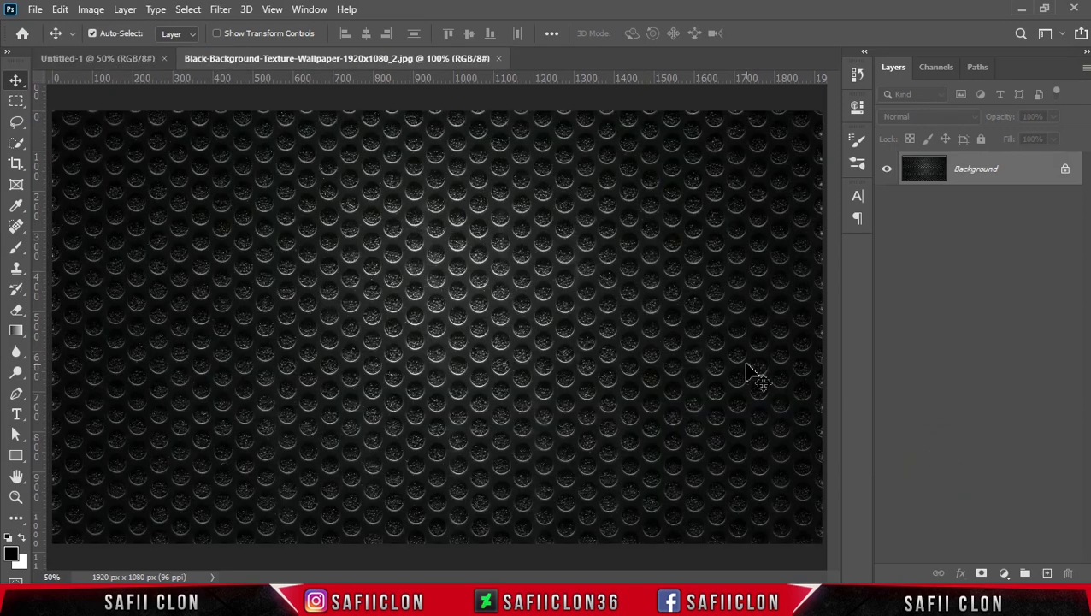
# Define the opened texture image as a pattern named PATTERN.
pyautogui.click(61, 9)
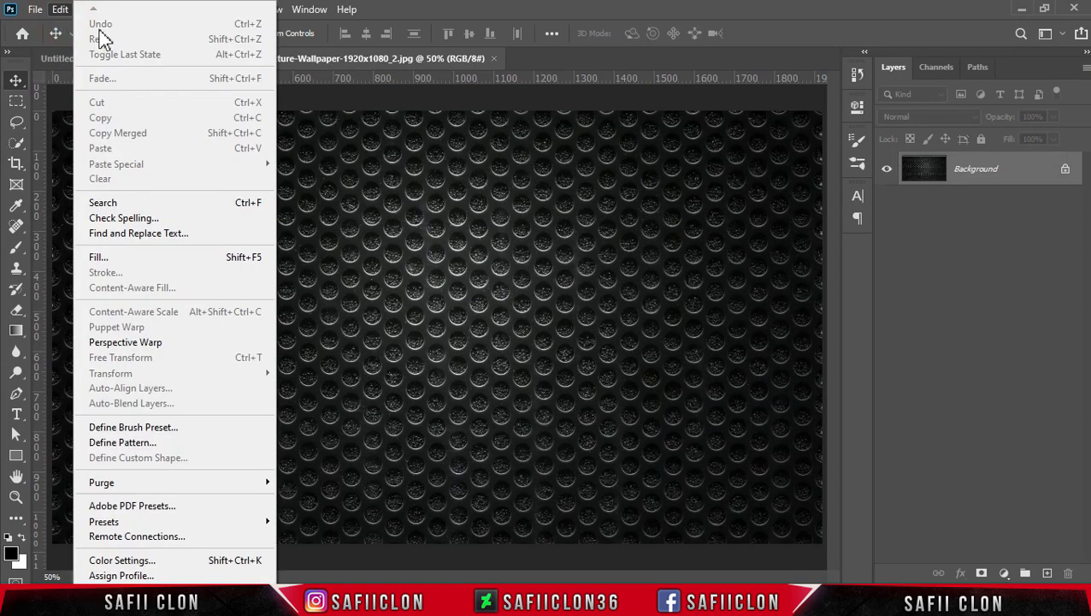
pyautogui.click(137, 443)
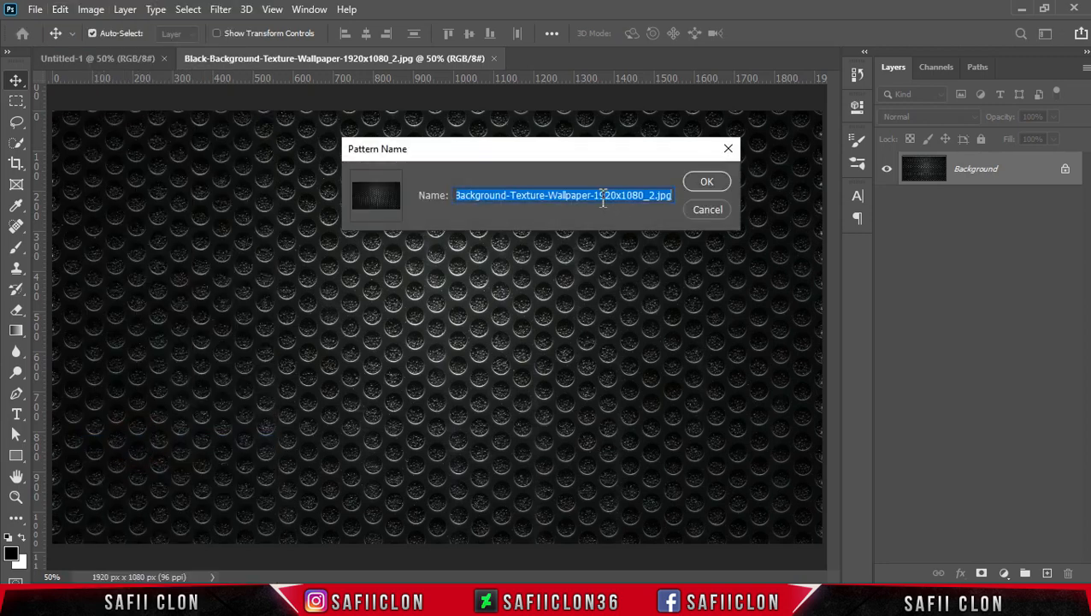
pyautogui.press('BackSpace')
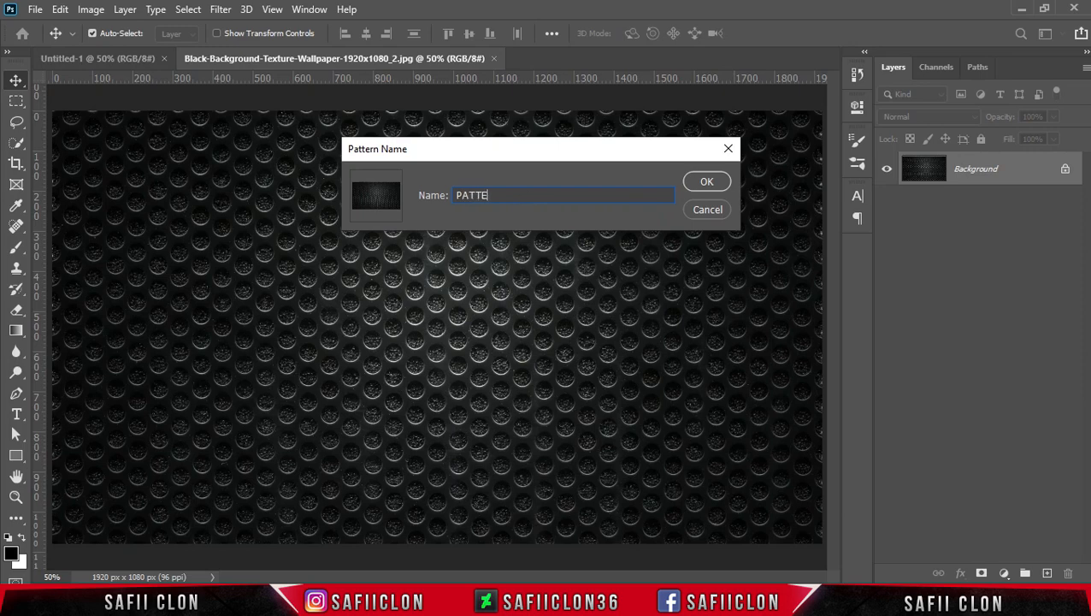
pyautogui.click(707, 183)
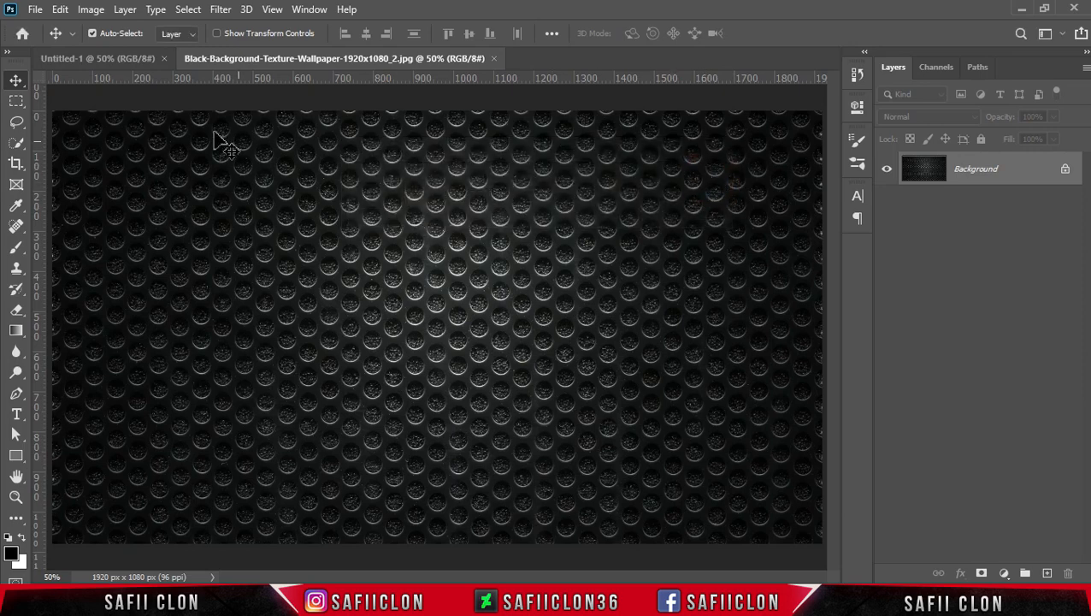
# Add a Solid Color fill layer in colour 151515 above the background of the Untitled-1 document.
pyautogui.click(115, 56)
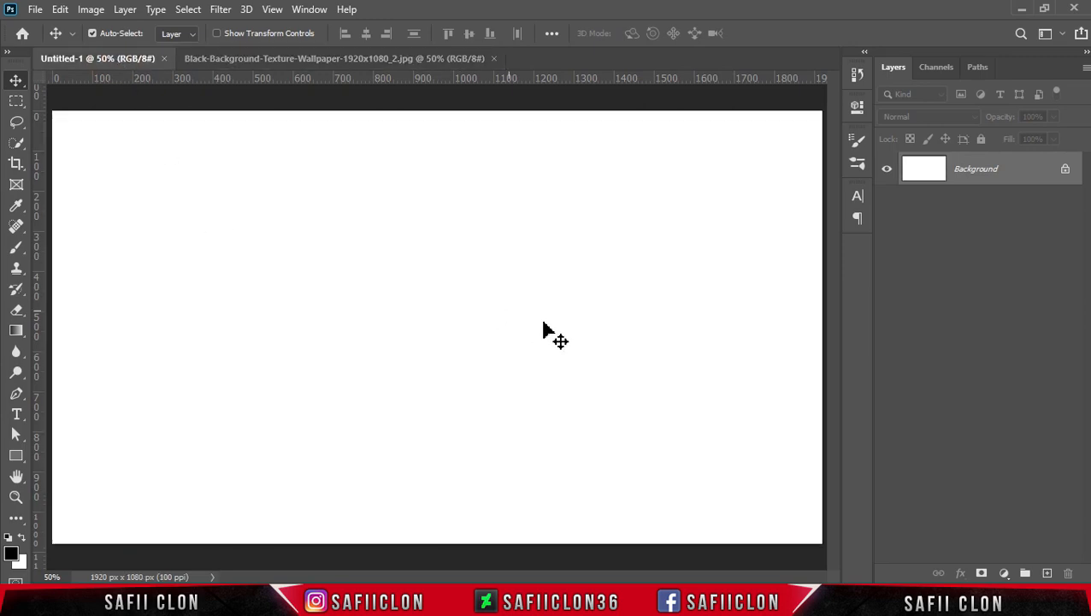
pyautogui.click(1008, 574)
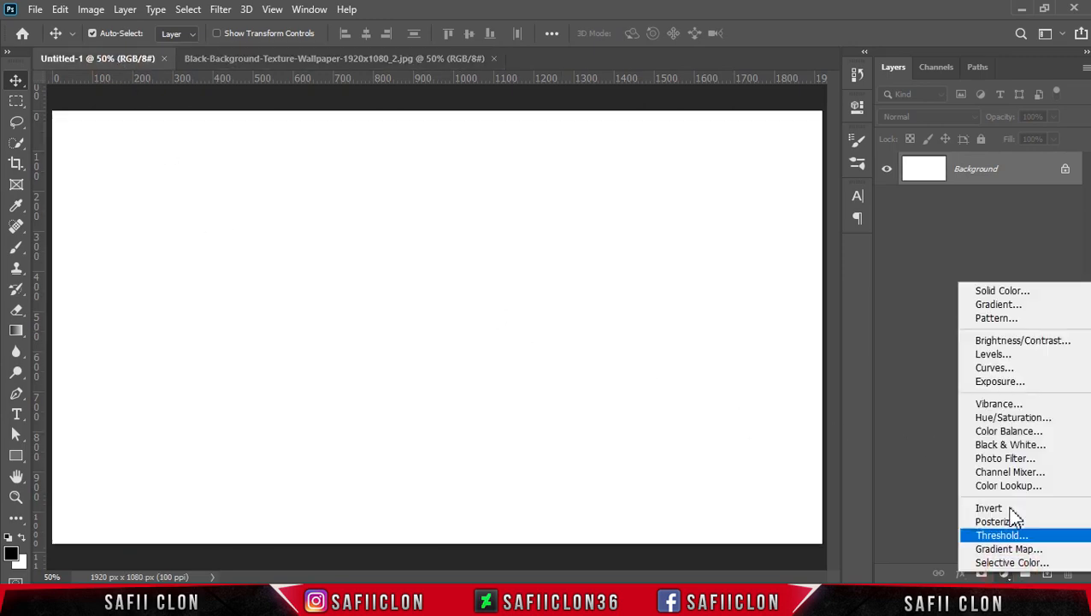
pyautogui.click(1026, 292)
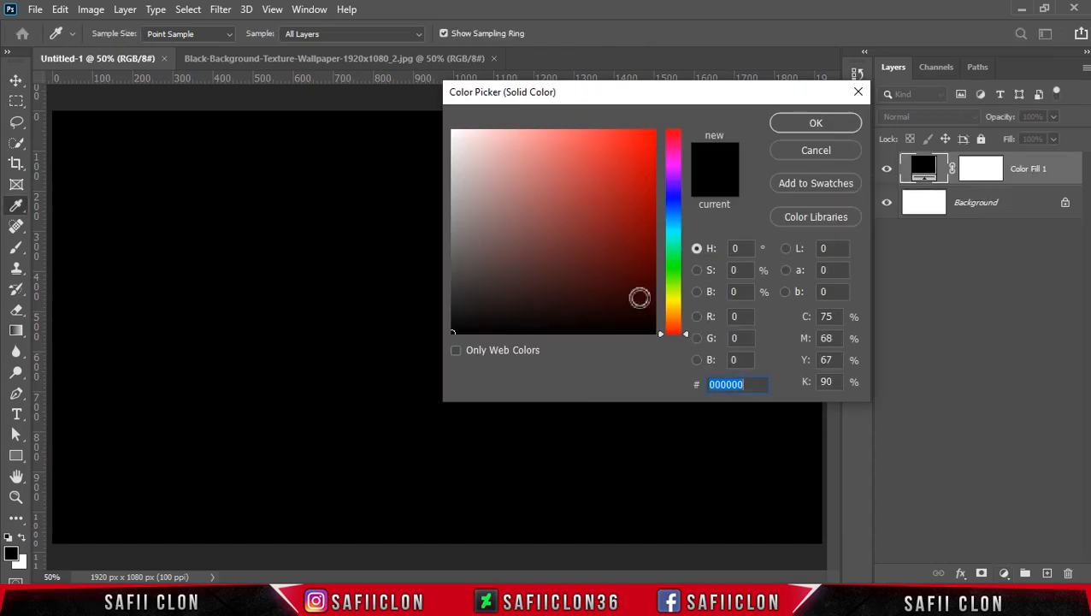
pyautogui.moveTo(548, 299)
pyautogui.mouseDown()
pyautogui.moveTo(558, 282)
pyautogui.moveTo(444, 317)
pyautogui.mouseUp()
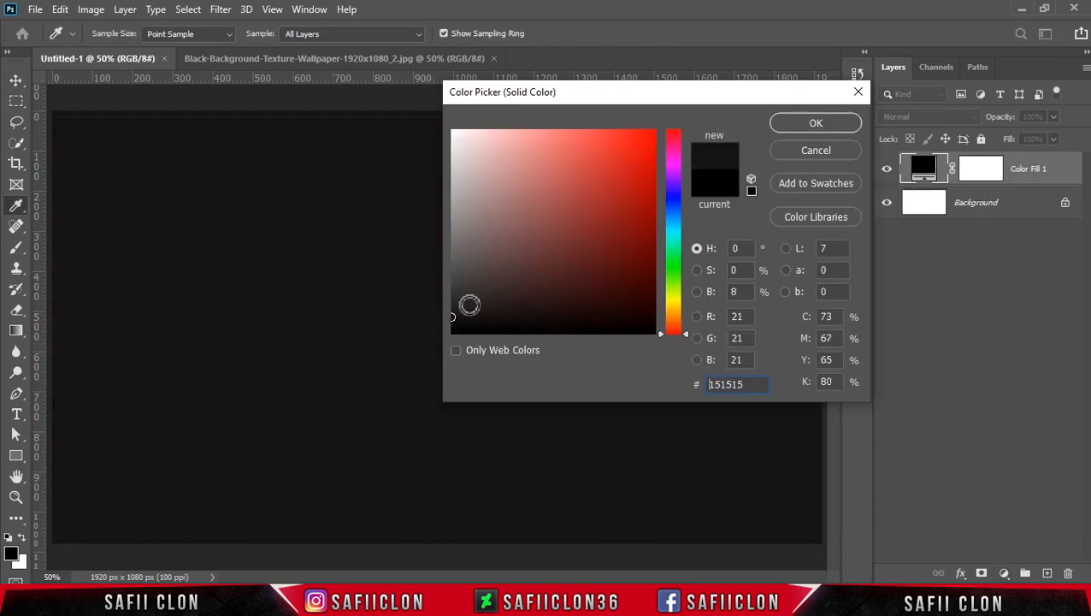
pyautogui.click(817, 124)
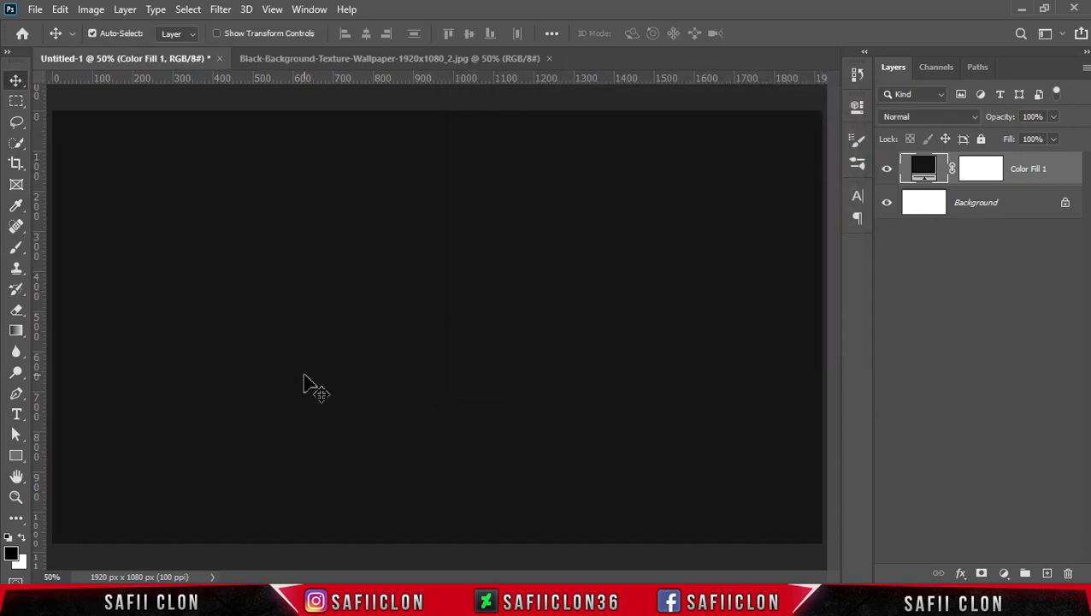
# Set up the Horizontal Type tool with the QUARTZO demo font and text colour e882ff.
pyautogui.click(17, 414)
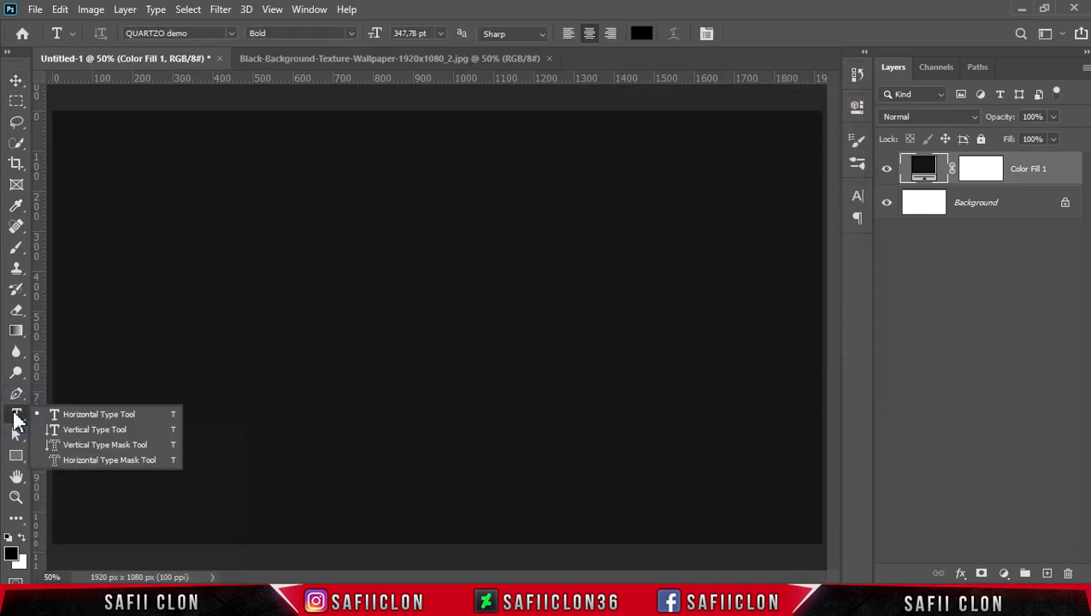
pyautogui.click(86, 414)
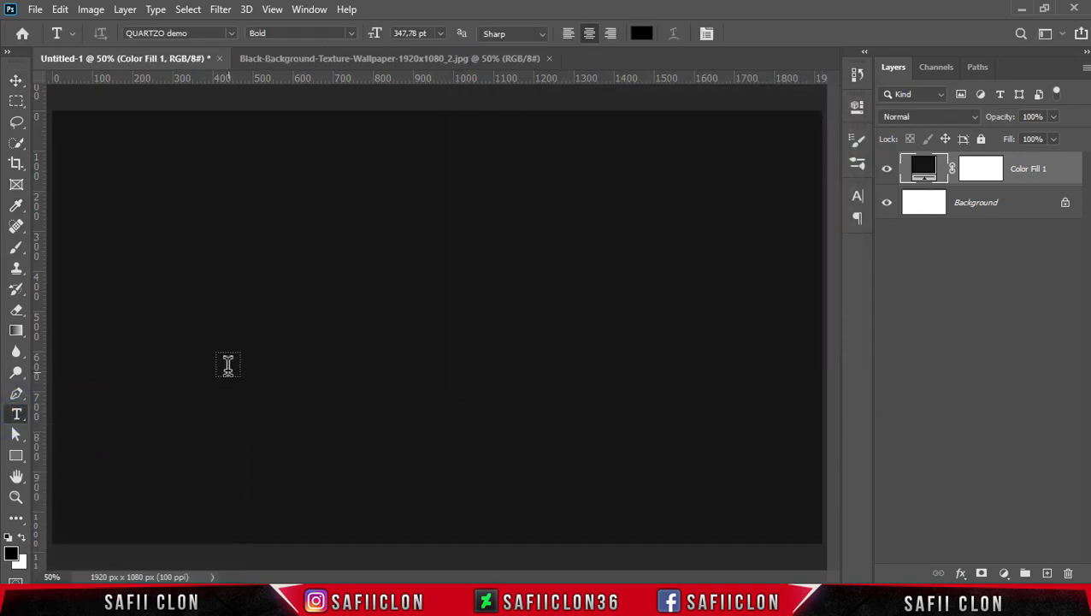
pyautogui.click(231, 33)
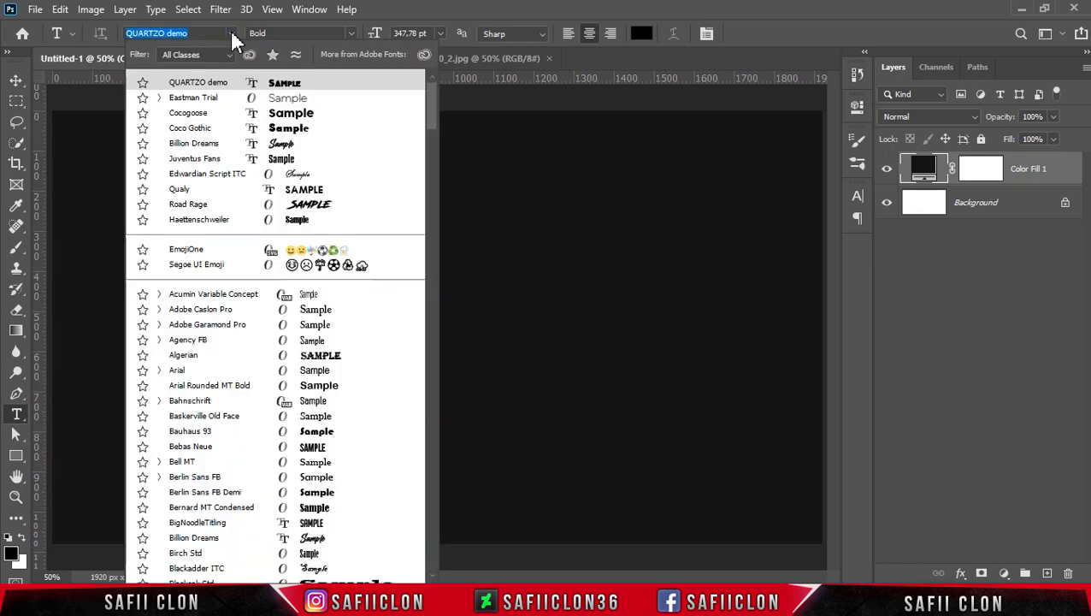
pyautogui.click(225, 83)
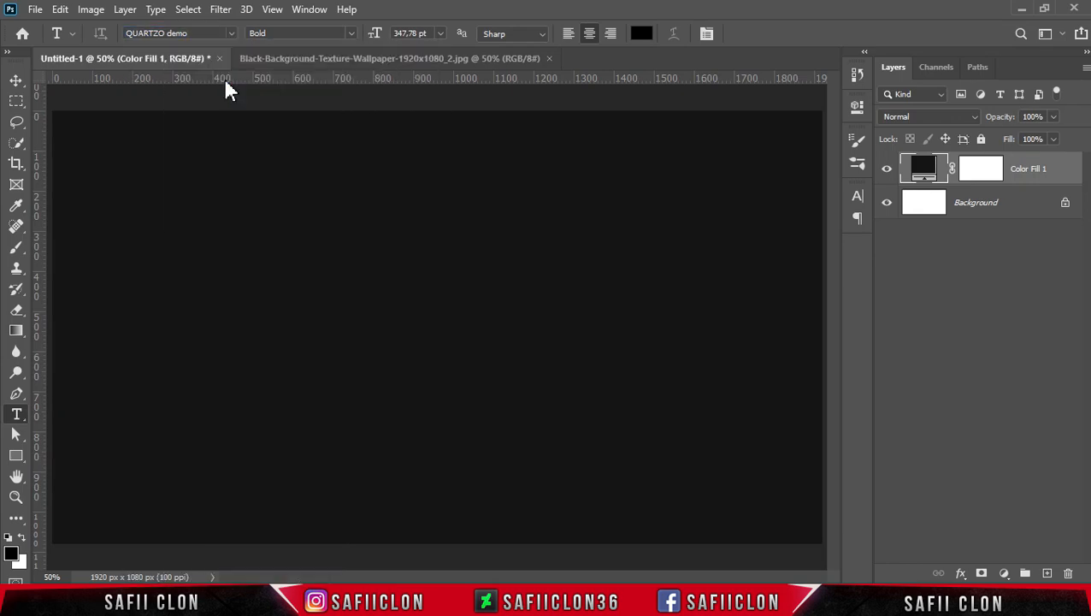
pyautogui.click(642, 34)
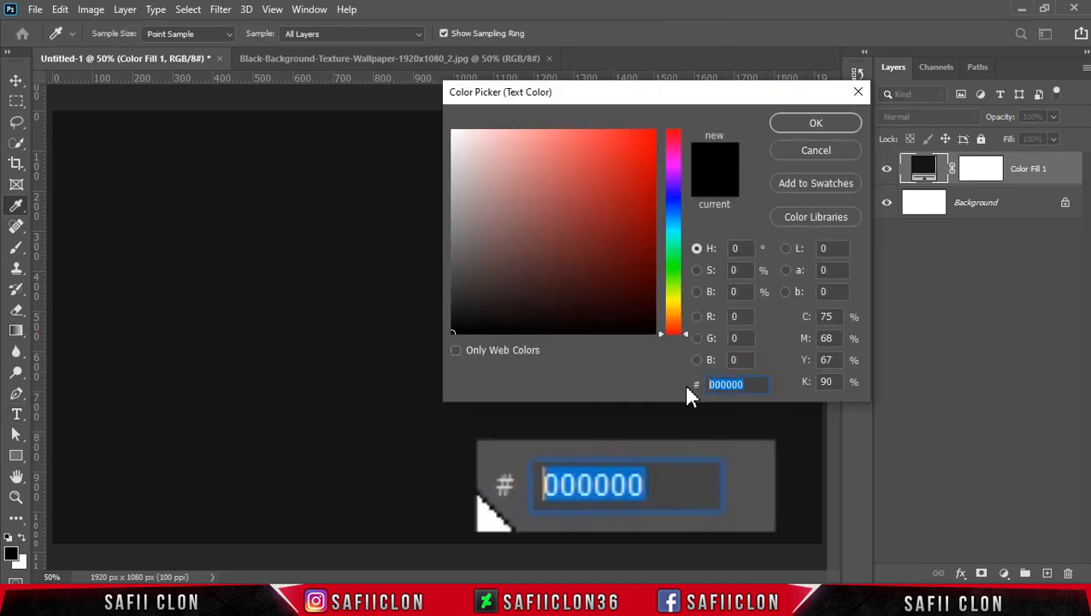
pyautogui.write('e882ff')
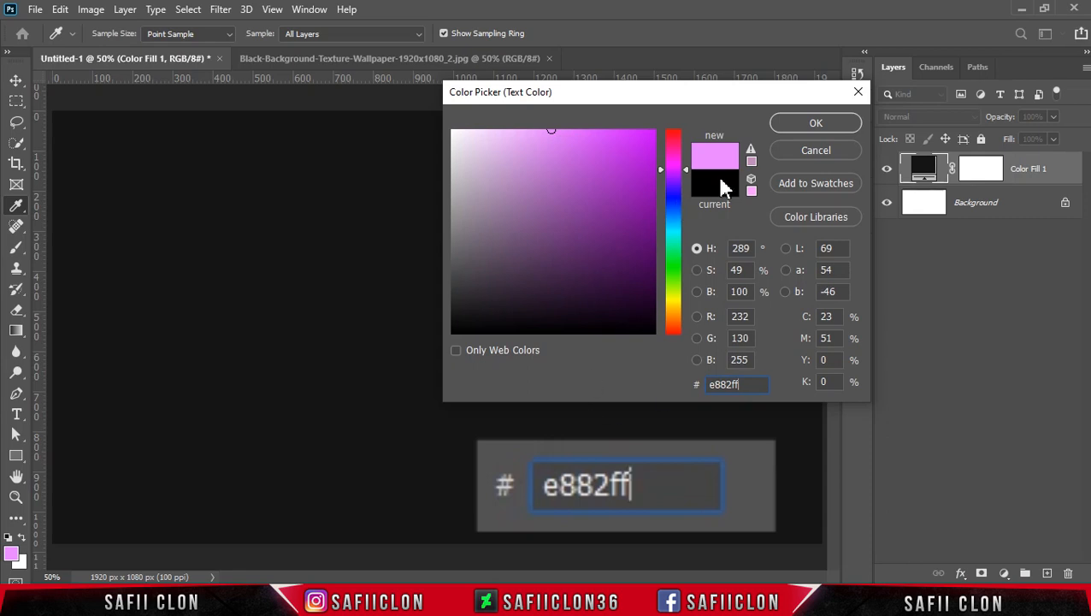
pyautogui.click(794, 124)
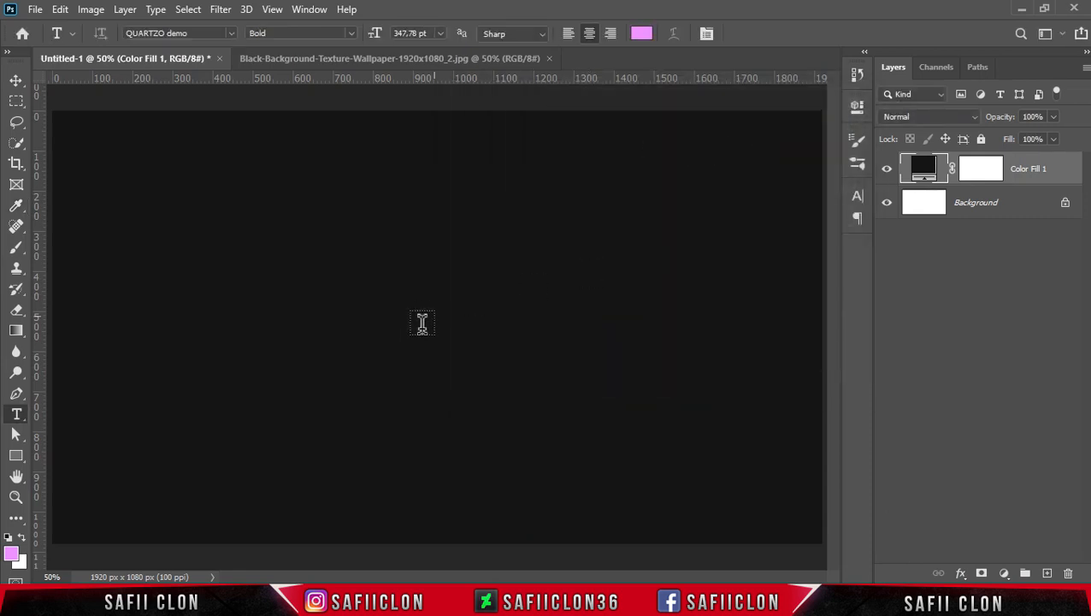
# Add the text NEON to the canvas and commit it.
pyautogui.click(291, 314)
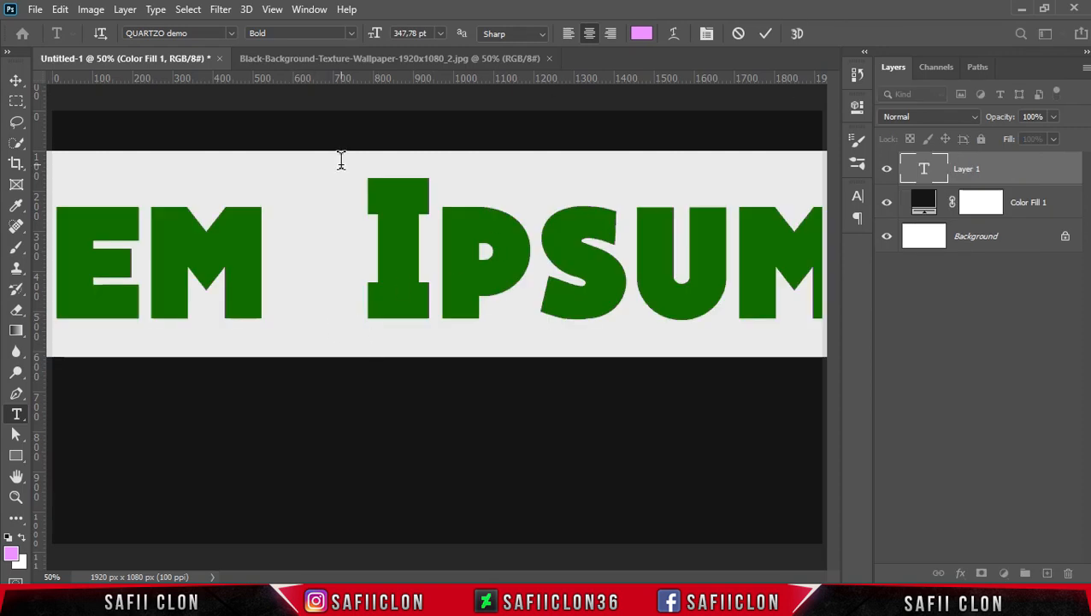
pyautogui.write('NEON')
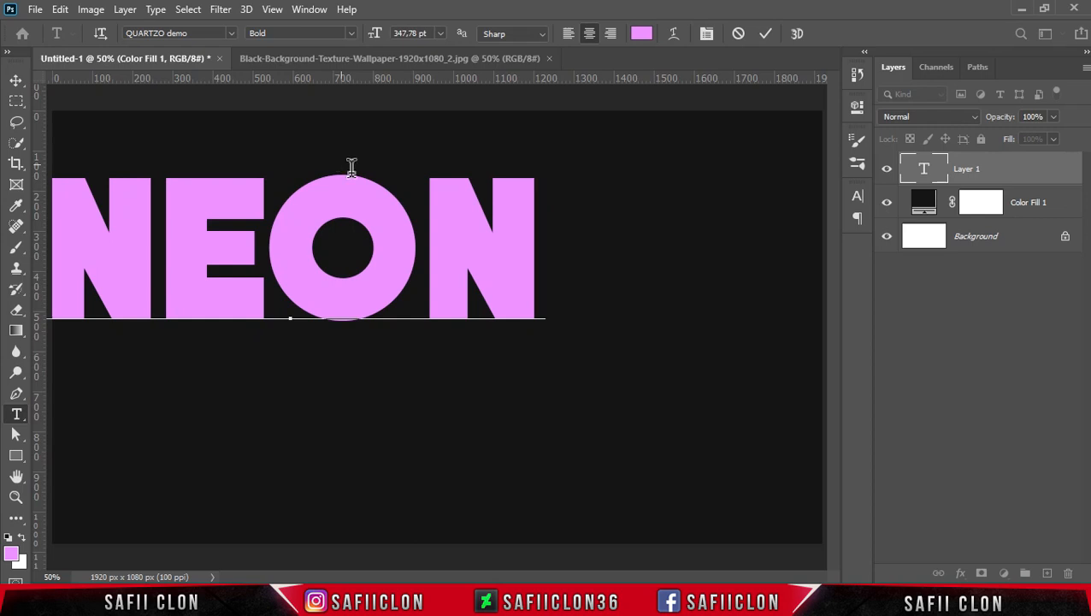
pyautogui.moveTo(548, 244); pyautogui.dragTo(112, 242)
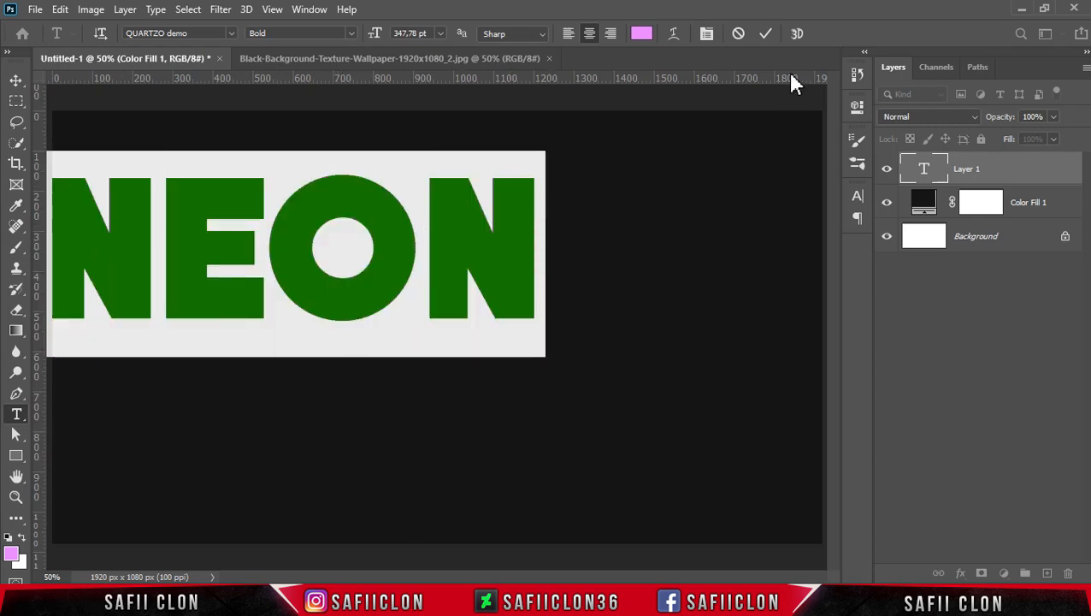
pyautogui.click(766, 35)
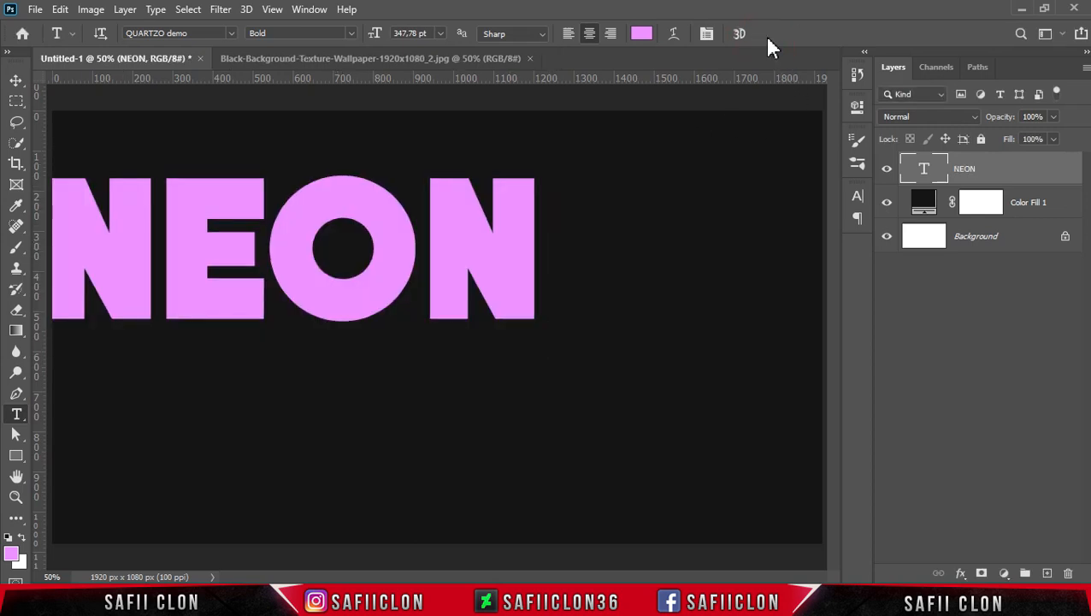
# Free-transform the NEON text to move it to the middle of the canvas and enlarge it to about 361 pt.
pyautogui.hotkey('ctrl', 't')
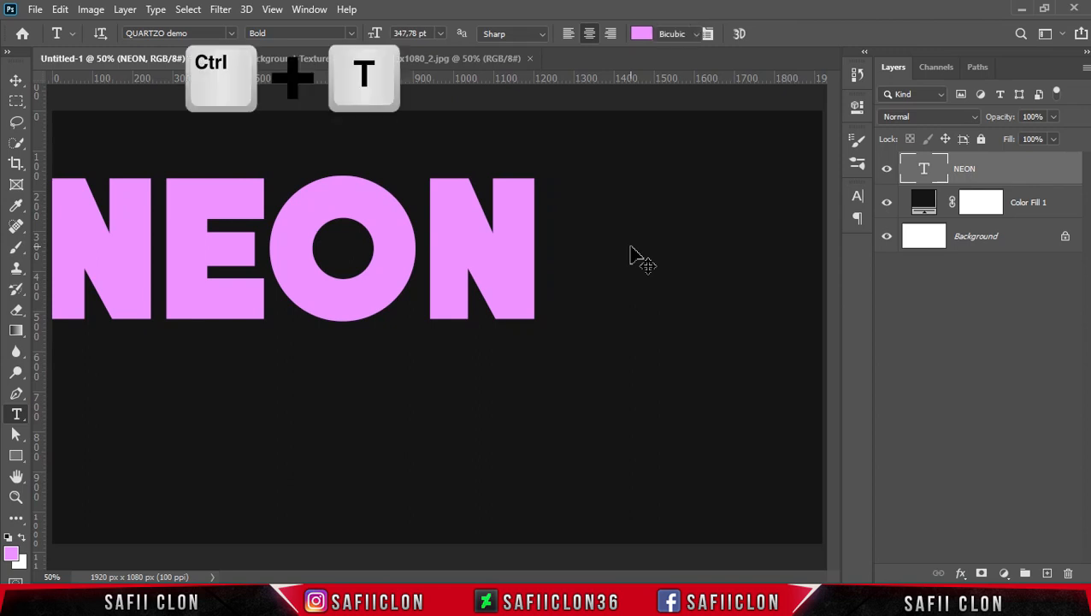
pyautogui.moveTo(377, 244); pyautogui.dragTo(599, 289)
pyautogui.moveTo(689, 225)
pyautogui.mouseDown()
pyautogui.moveTo(729, 207)
pyautogui.moveTo(696, 220)
pyautogui.mouseUp()
pyautogui.click(795, 36)
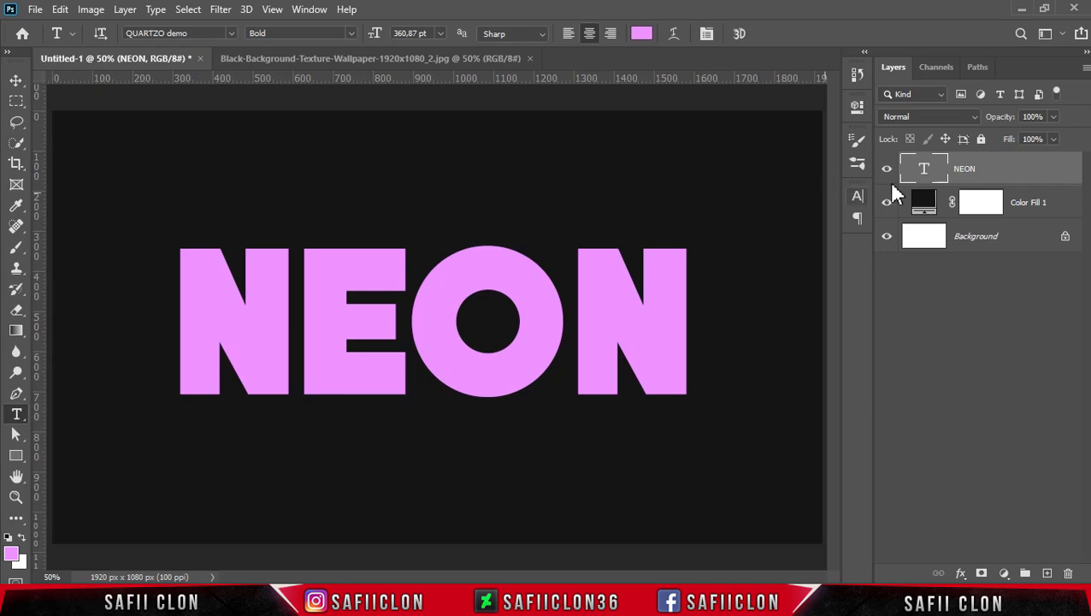
# Duplicate the NEON text layer and rename the copy TEXT.
pyautogui.rightClick(1005, 174)
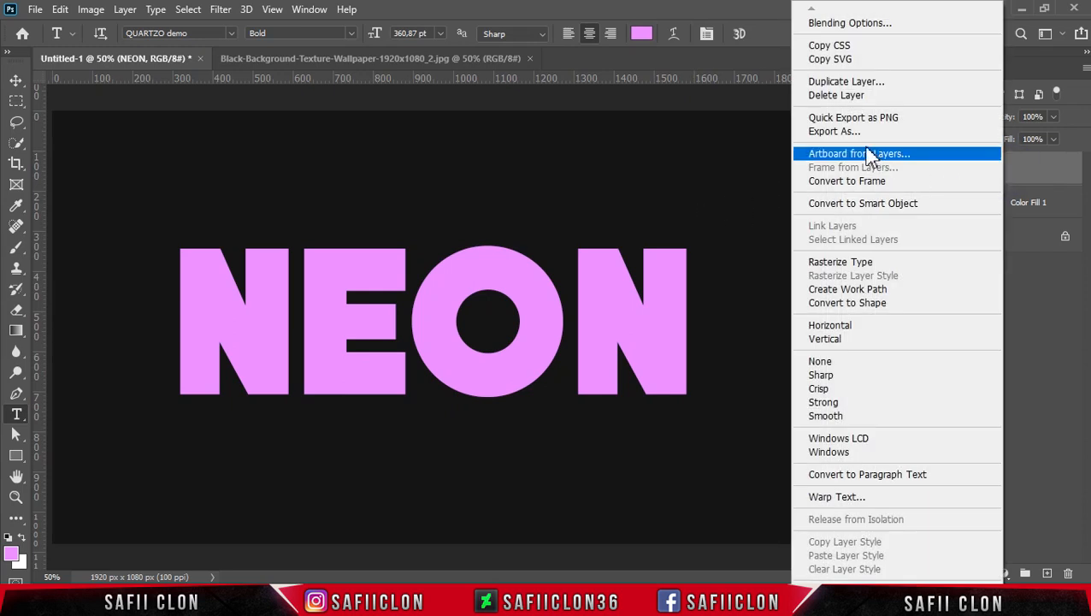
pyautogui.click(849, 82)
pyautogui.click(682, 155)
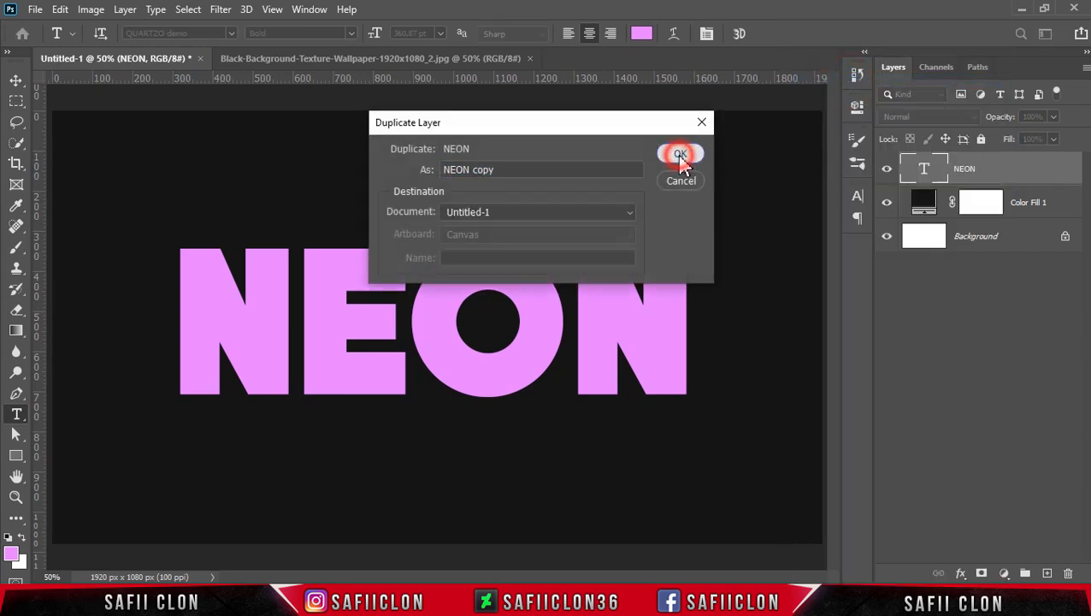
pyautogui.click(983, 169)
pyautogui.doubleClick(986, 171)
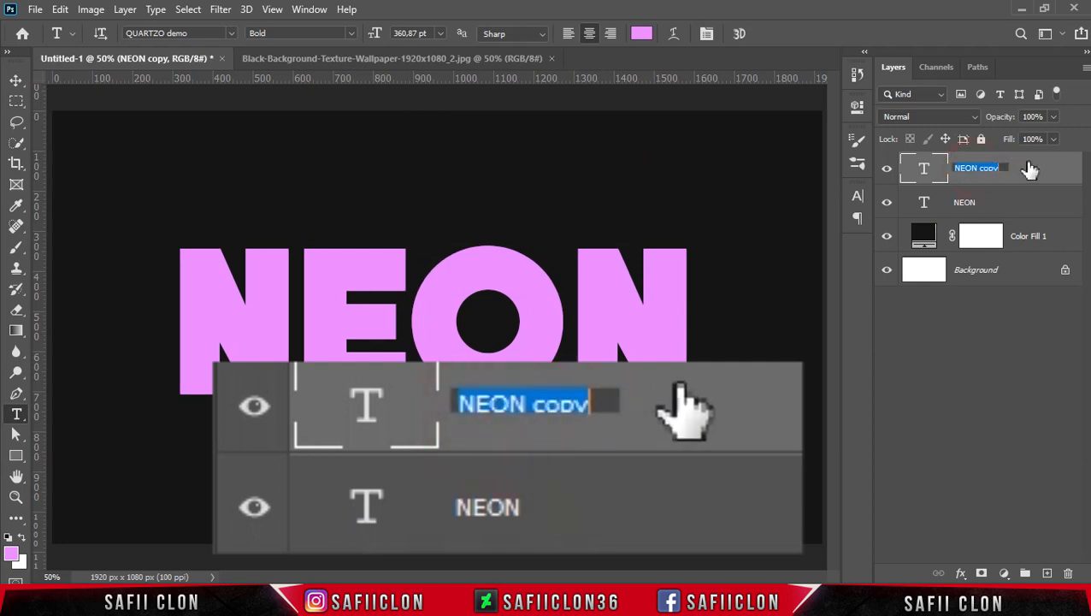
pyautogui.write('TEXT')
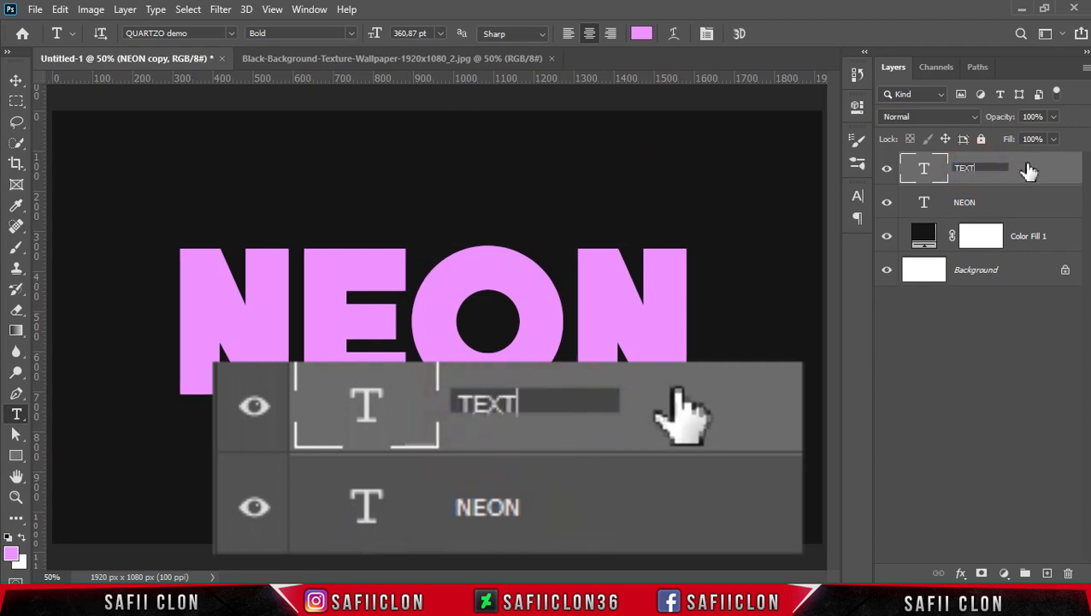
pyautogui.click(1027, 168)
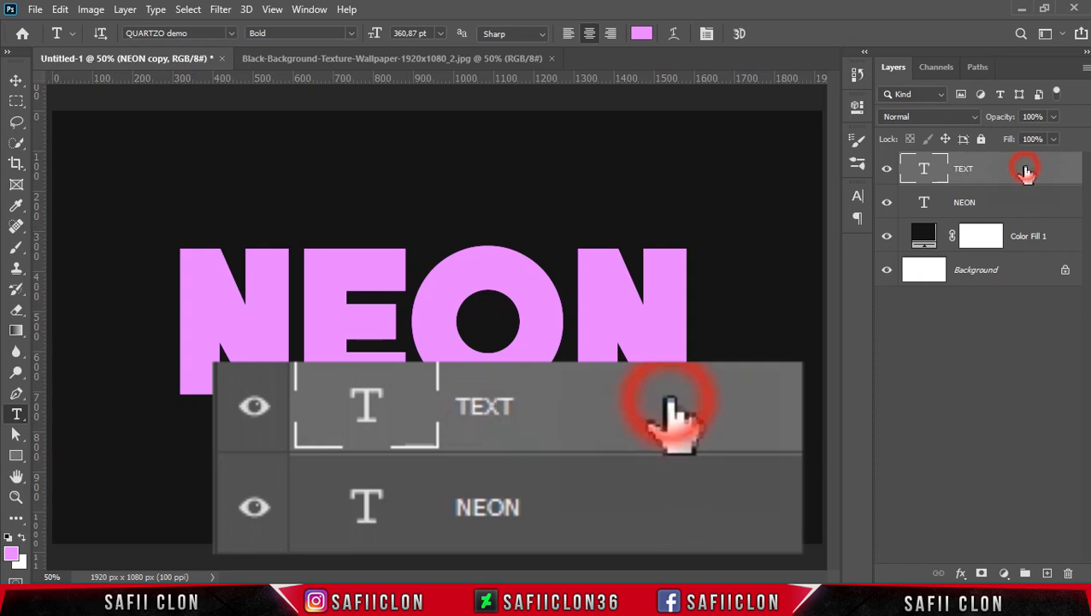
# Rename the original NEON text layer SHADOW and hide it.
pyautogui.click(966, 205)
pyautogui.doubleClick(966, 203)
pyautogui.write('SHADOW')
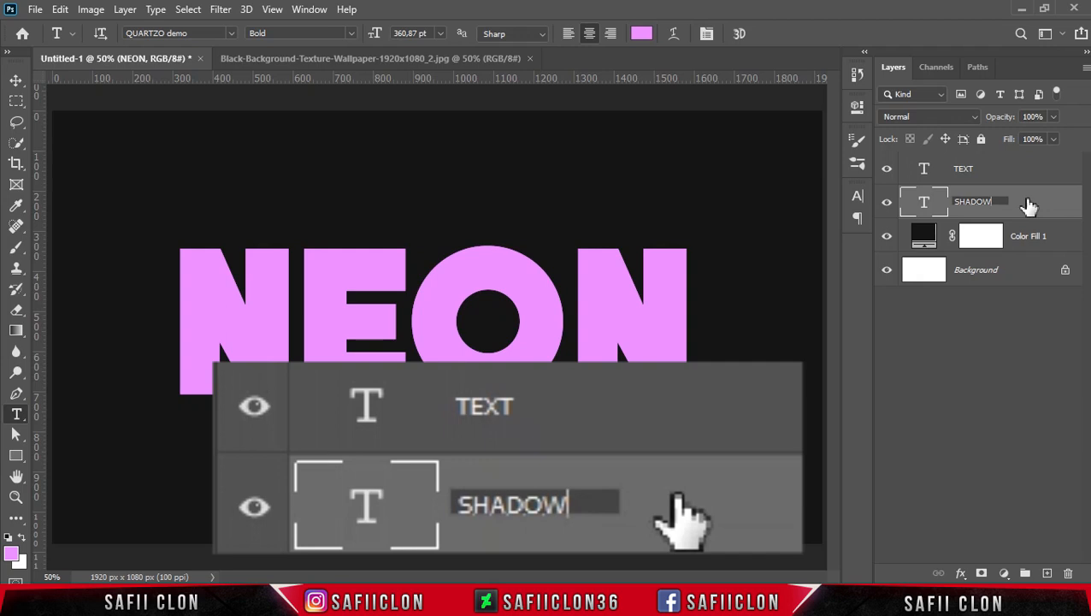
pyautogui.press('Return')
pyautogui.click(887, 206)
# Add a Pattern Overlay effect to the TEXT layer and set its blend mode to Linear Light.
pyautogui.click(1019, 175)
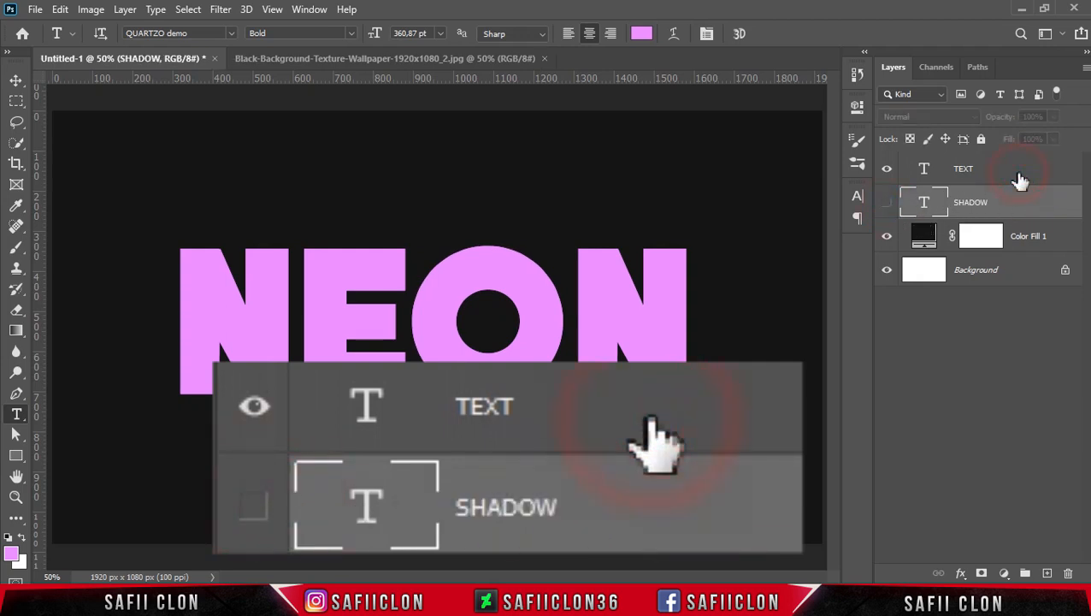
pyautogui.rightClick(1009, 173)
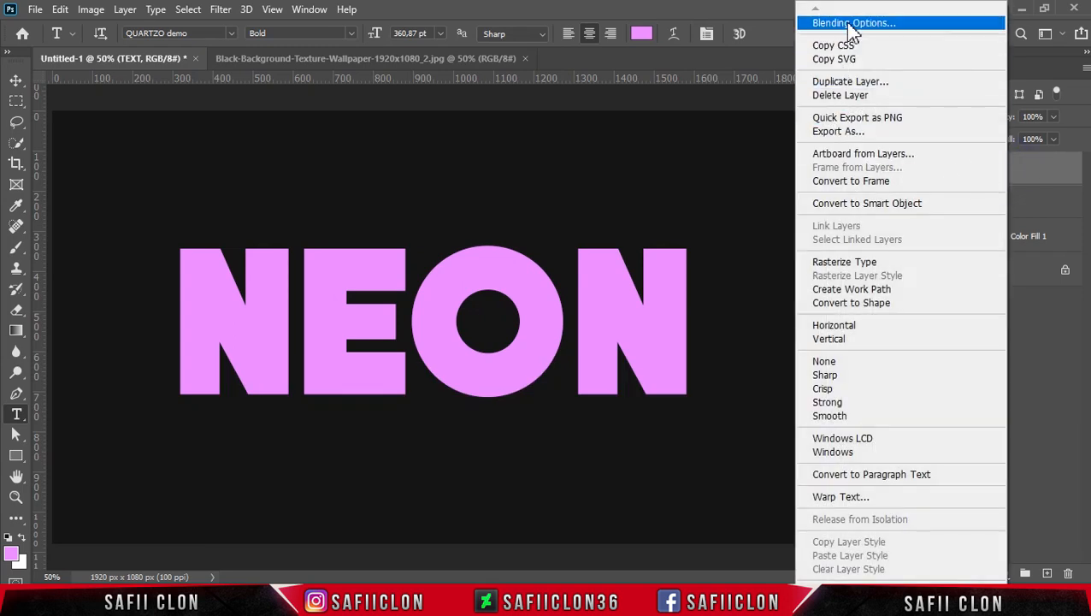
pyautogui.click(853, 24)
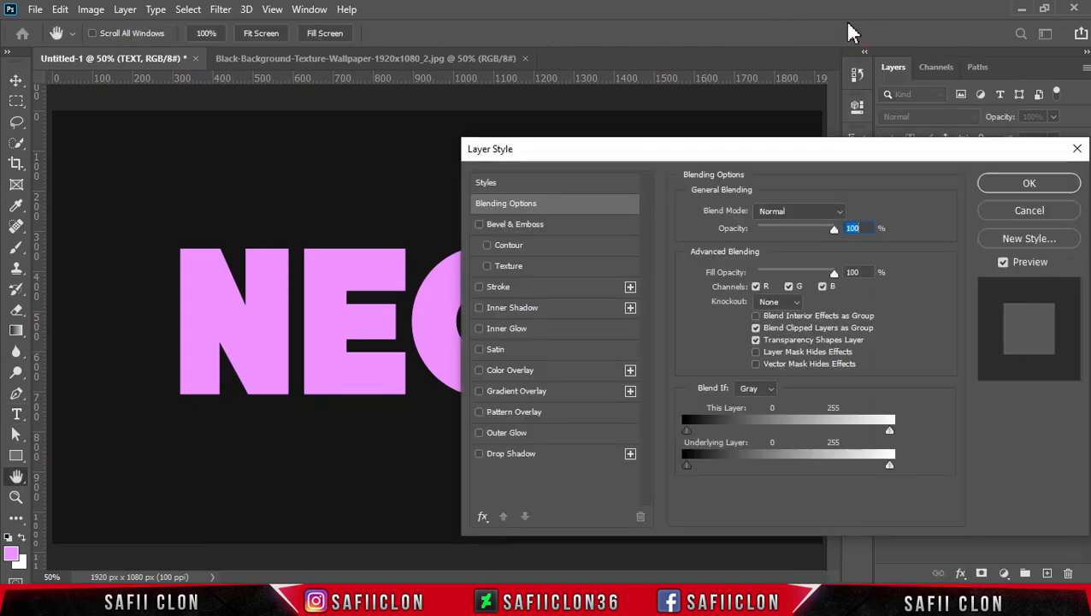
pyautogui.moveTo(666, 159); pyautogui.dragTo(722, 132)
pyautogui.hotkey('ctrl', '+')
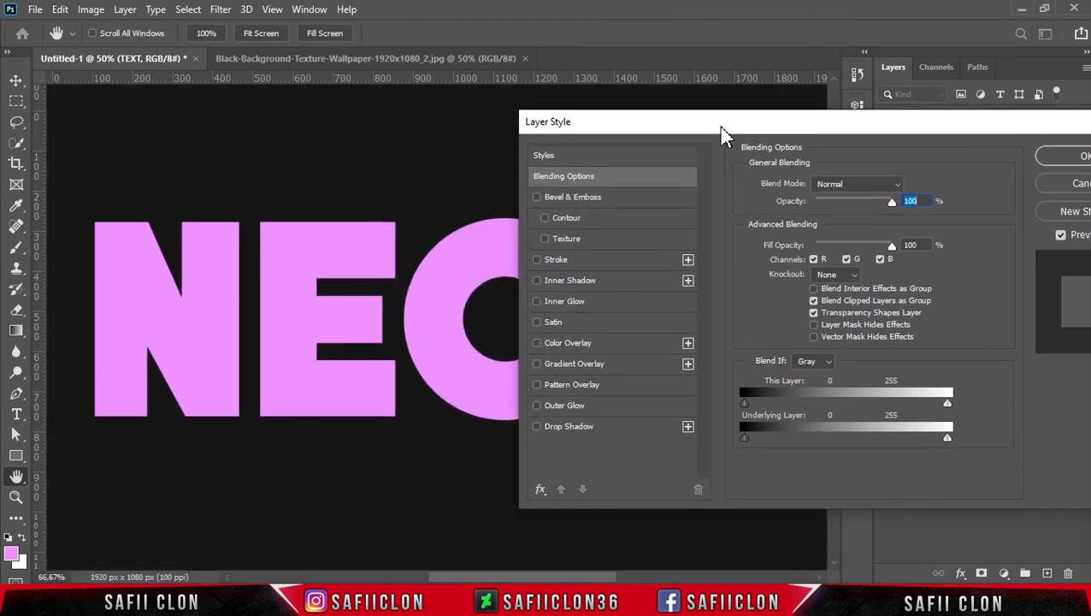
pyautogui.moveTo(601, 578); pyautogui.dragTo(607, 578)
pyautogui.moveTo(778, 137)
pyautogui.mouseDown()
pyautogui.moveTo(770, 114)
pyautogui.moveTo(766, 147)
pyautogui.mouseUp()
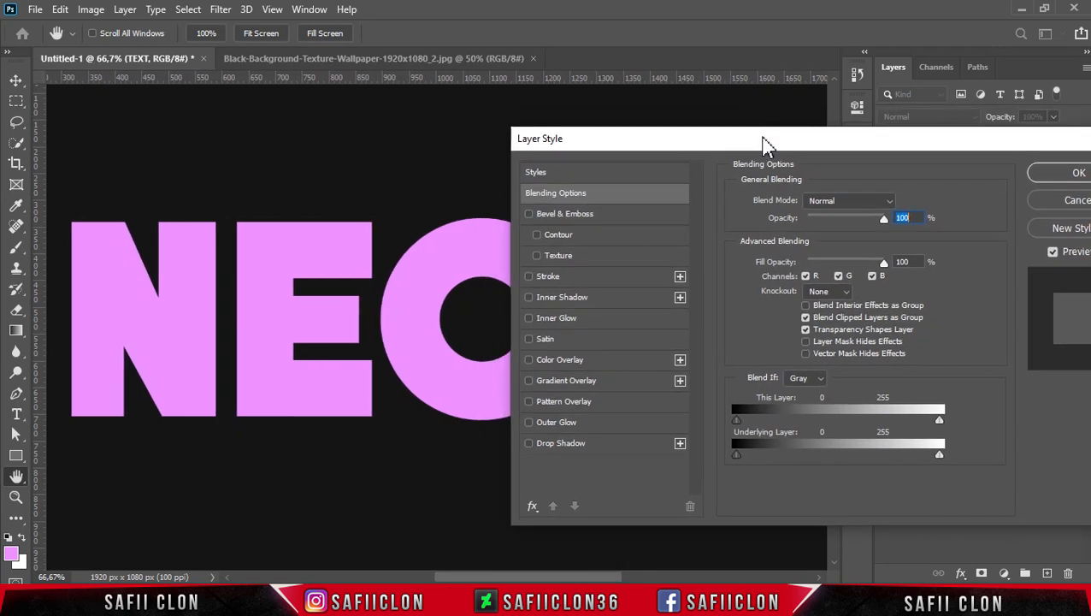
pyautogui.click(589, 408)
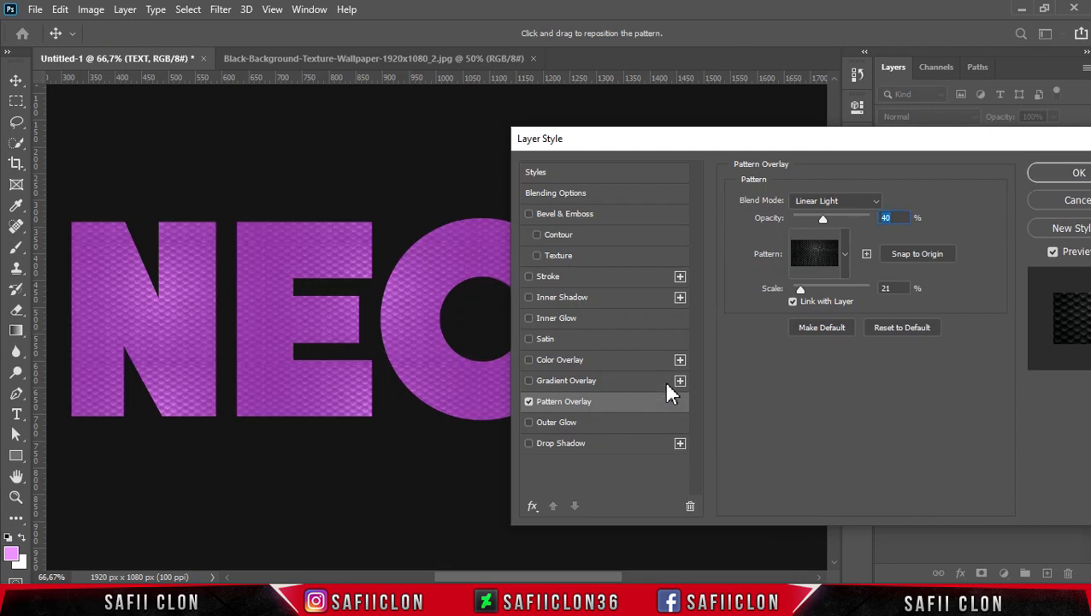
pyautogui.click(882, 205)
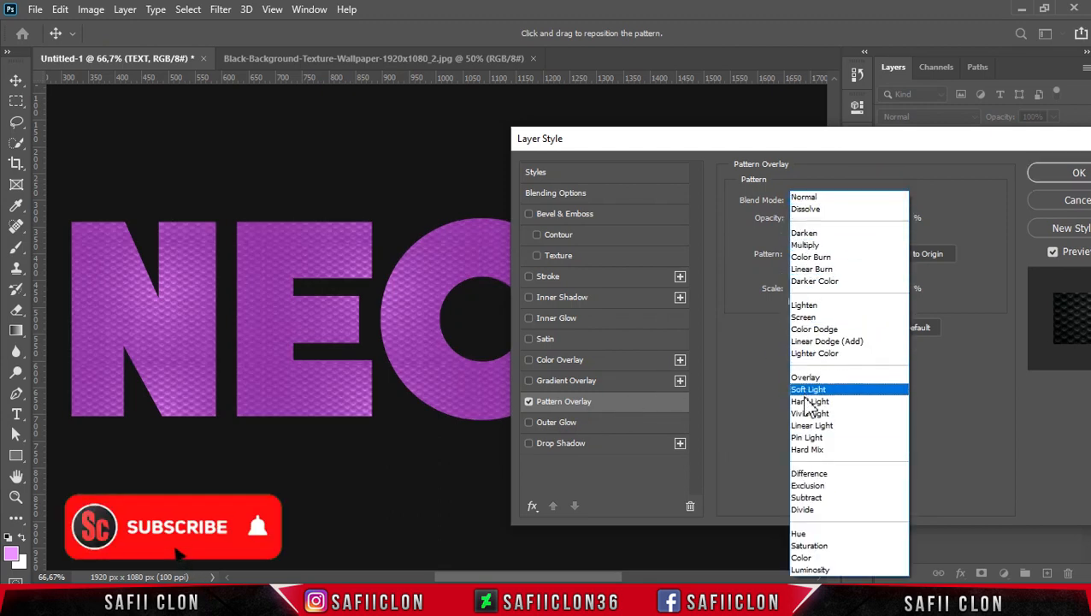
pyautogui.click(813, 428)
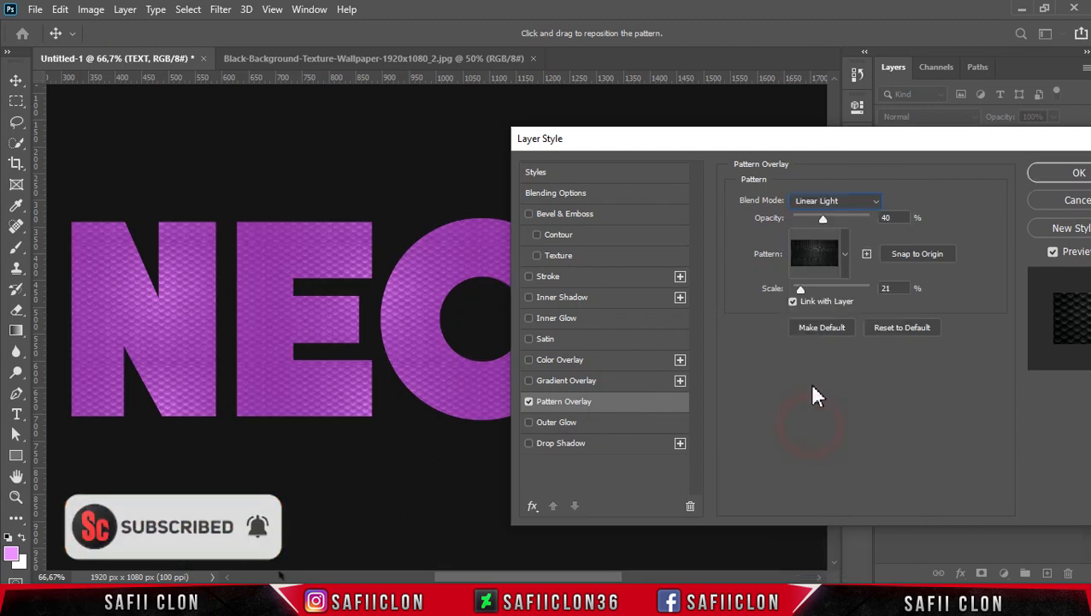
# Set the pattern overlay to 41% opacity, using the black textured pattern at 21% scale.
pyautogui.click(821, 219)
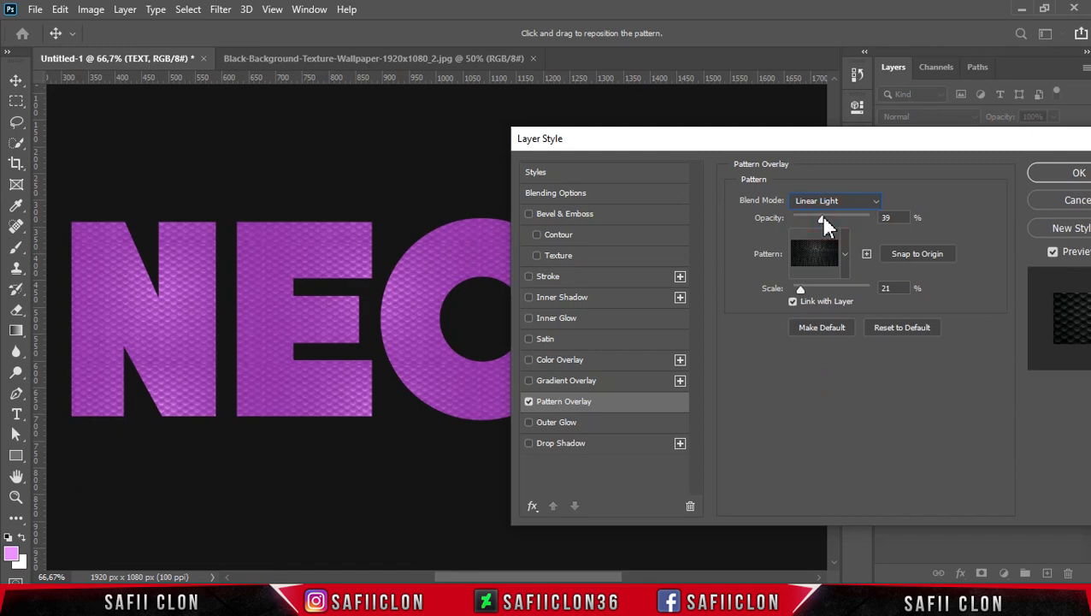
pyautogui.moveTo(820, 214); pyautogui.dragTo(822, 216)
pyautogui.click(844, 254)
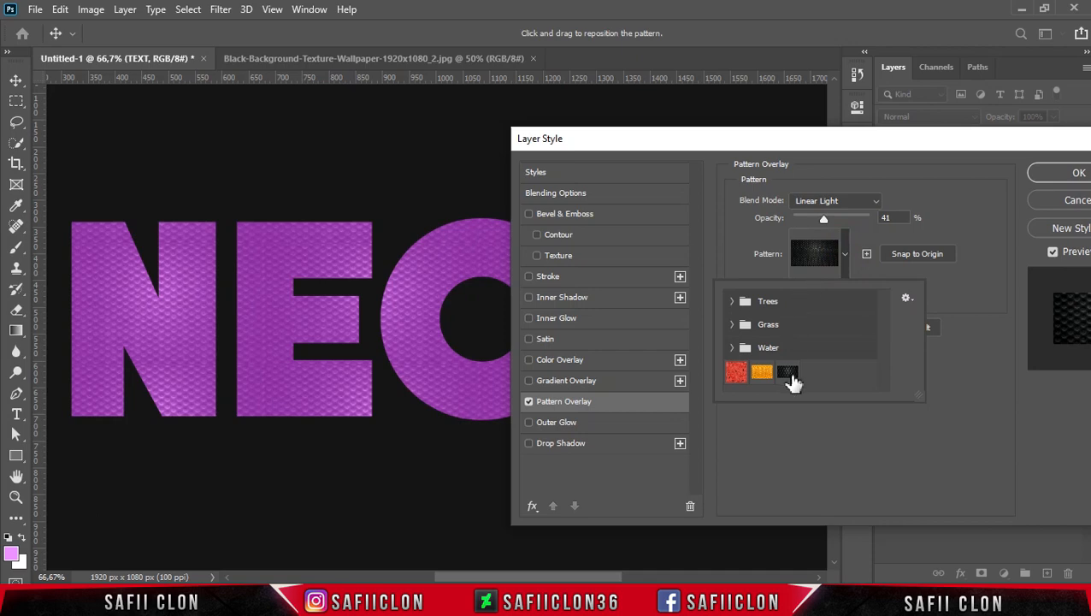
pyautogui.click(788, 375)
pyautogui.click(847, 254)
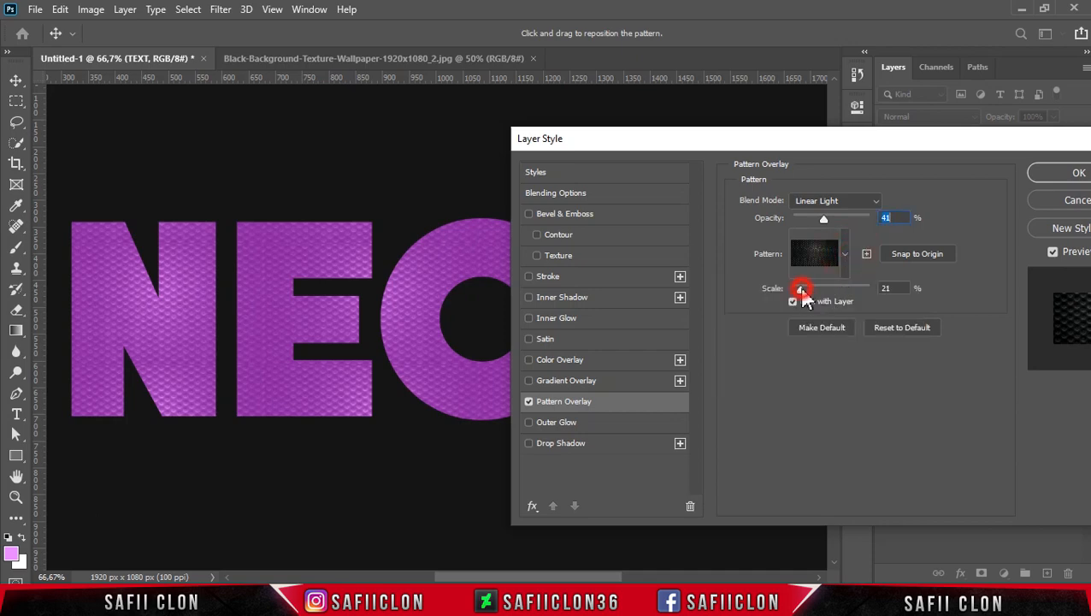
pyautogui.moveTo(801, 290); pyautogui.dragTo(801, 287)
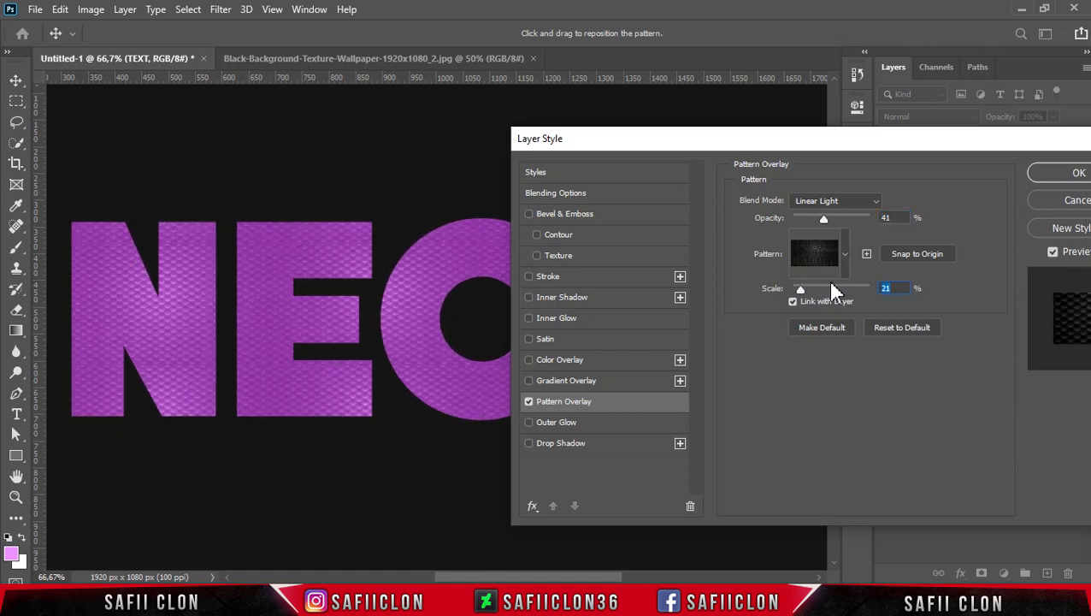
pyautogui.click(560, 400)
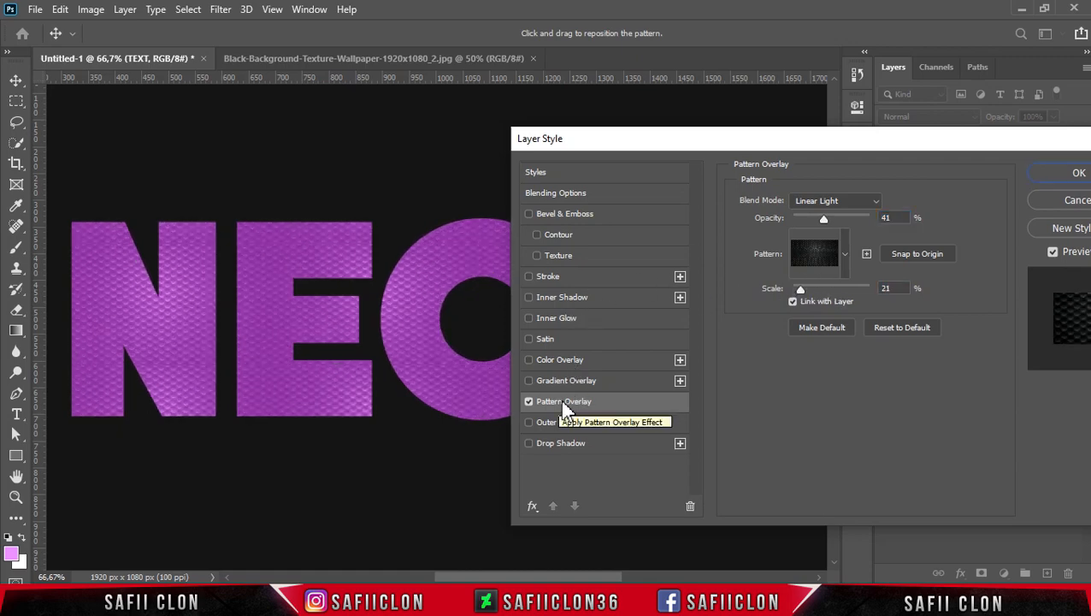
# Add a Stroke effect to the TEXT layer, positioned inside with a size of 7 px.
pyautogui.click(547, 275)
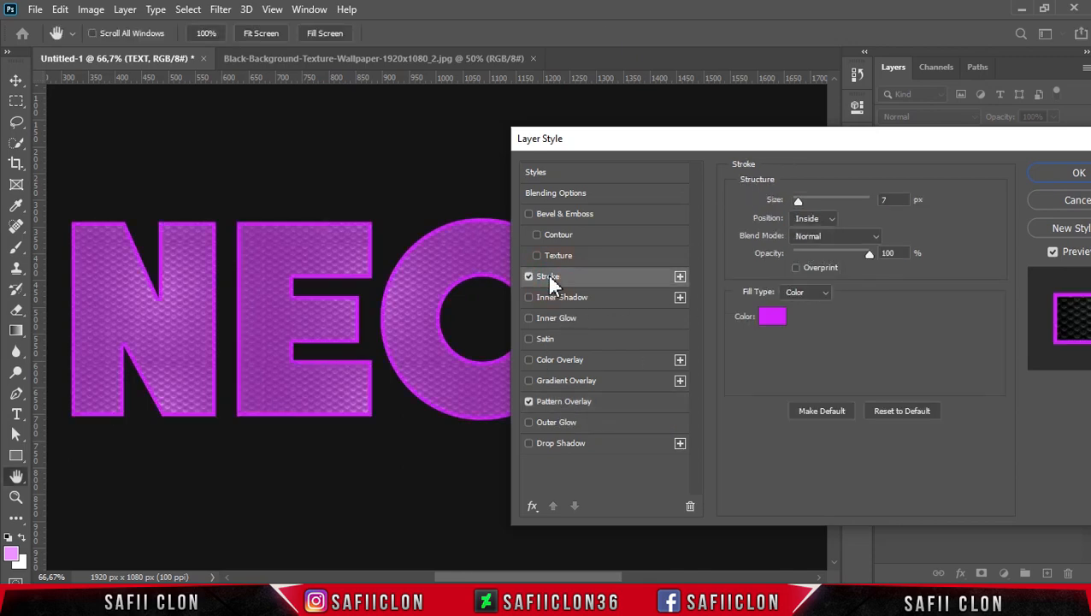
pyautogui.click(834, 223)
pyautogui.click(804, 244)
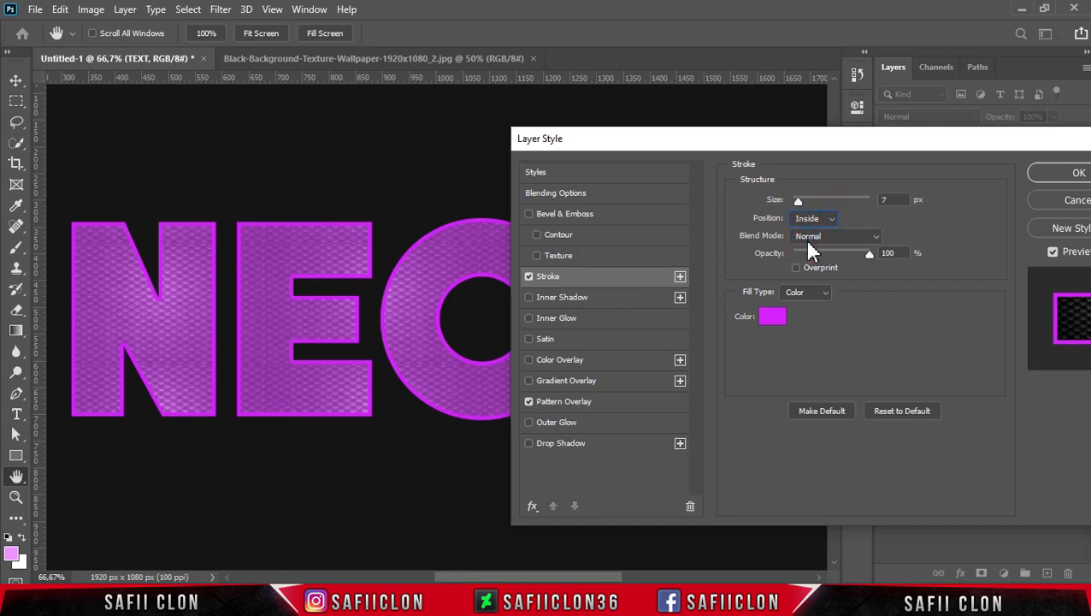
pyautogui.moveTo(807, 206); pyautogui.dragTo(797, 202)
pyautogui.click(903, 199)
pyautogui.write('7')
# Set the stroke colour to c701f6.
pyautogui.click(778, 318)
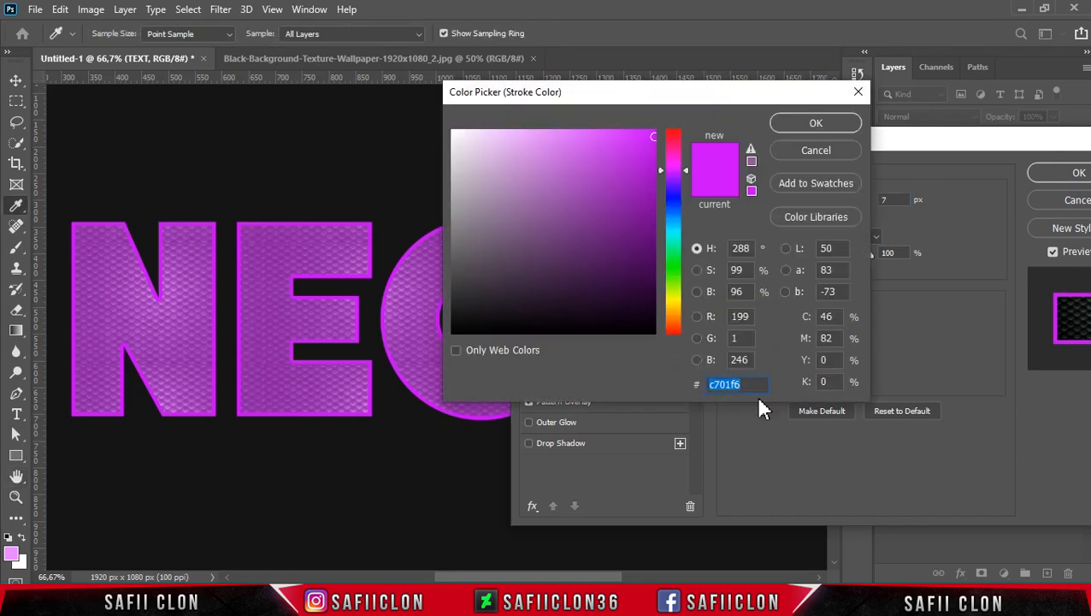
pyautogui.write('c701')
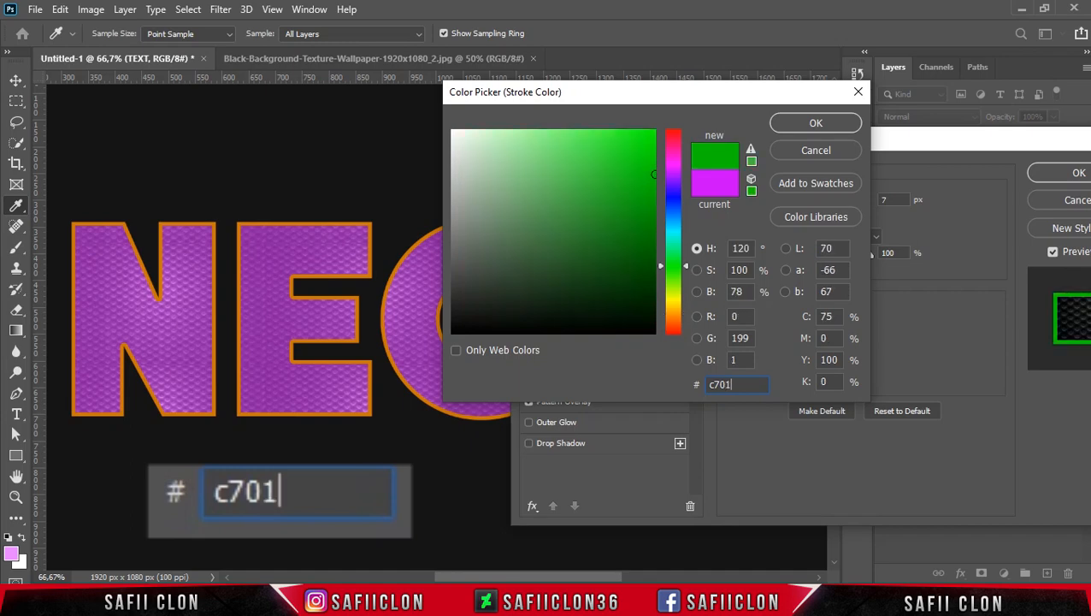
pyautogui.write('f6')
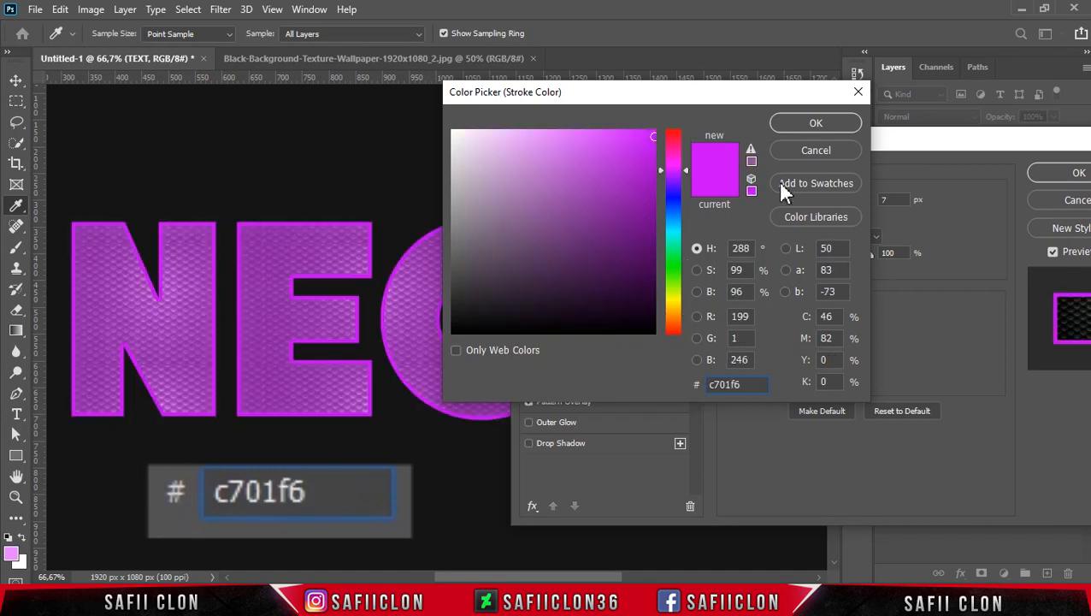
pyautogui.click(784, 123)
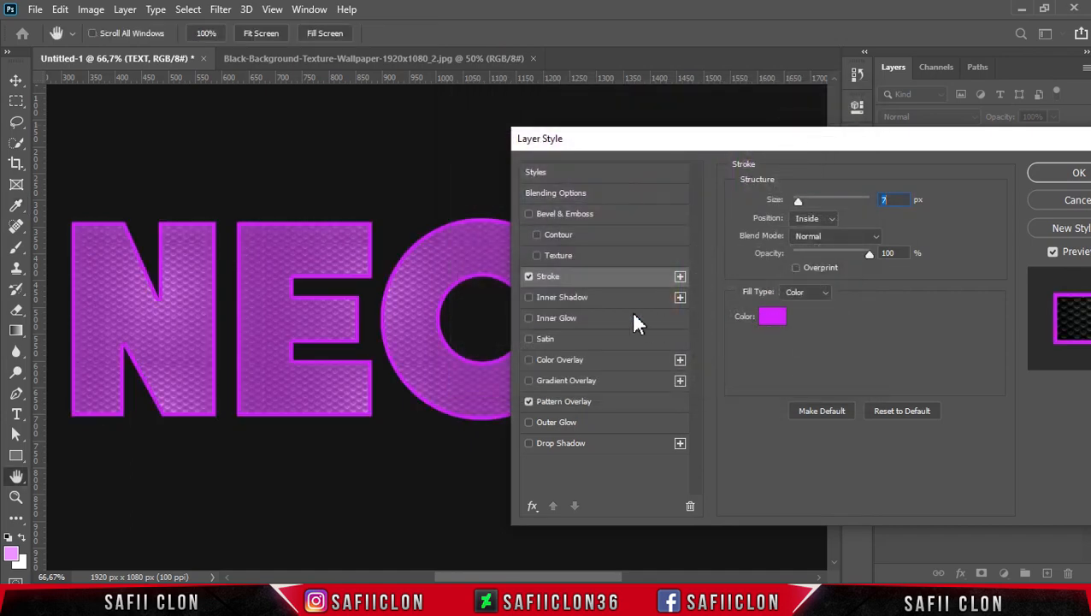
# Add an Inner Shadow in Normal blend mode with colour 1f0325 and an angle of 144°.
pyautogui.click(579, 301)
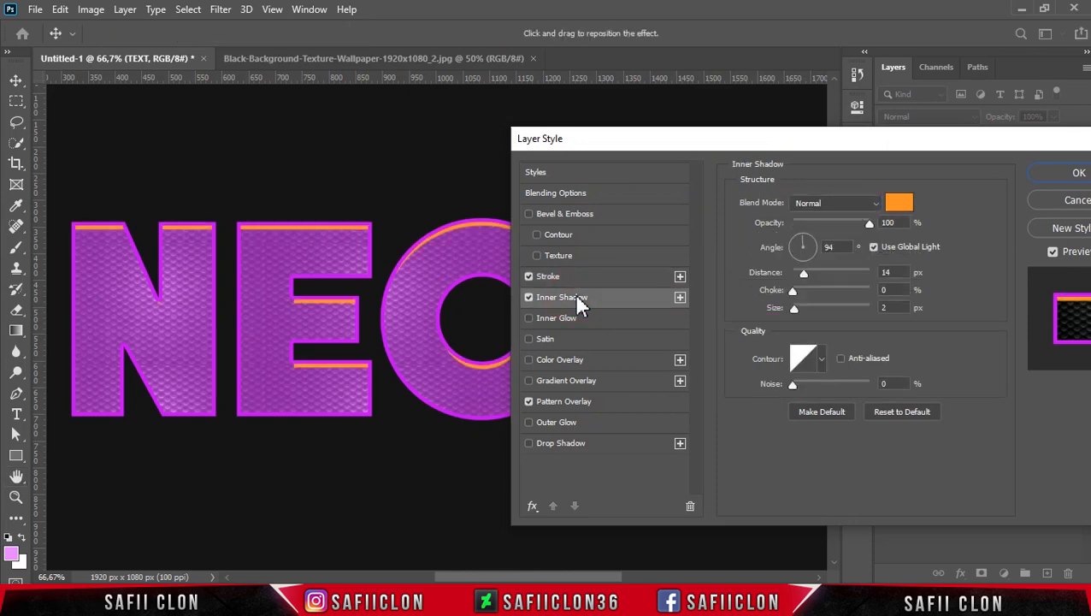
pyautogui.click(874, 203)
pyautogui.click(824, 203)
pyautogui.click(898, 205)
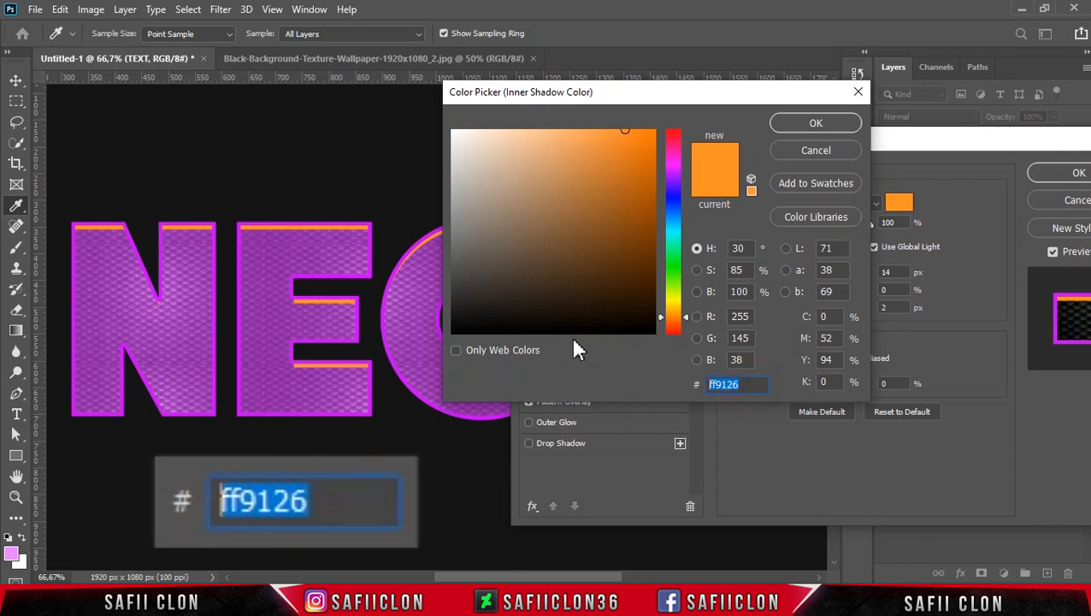
pyautogui.write('1f0325')
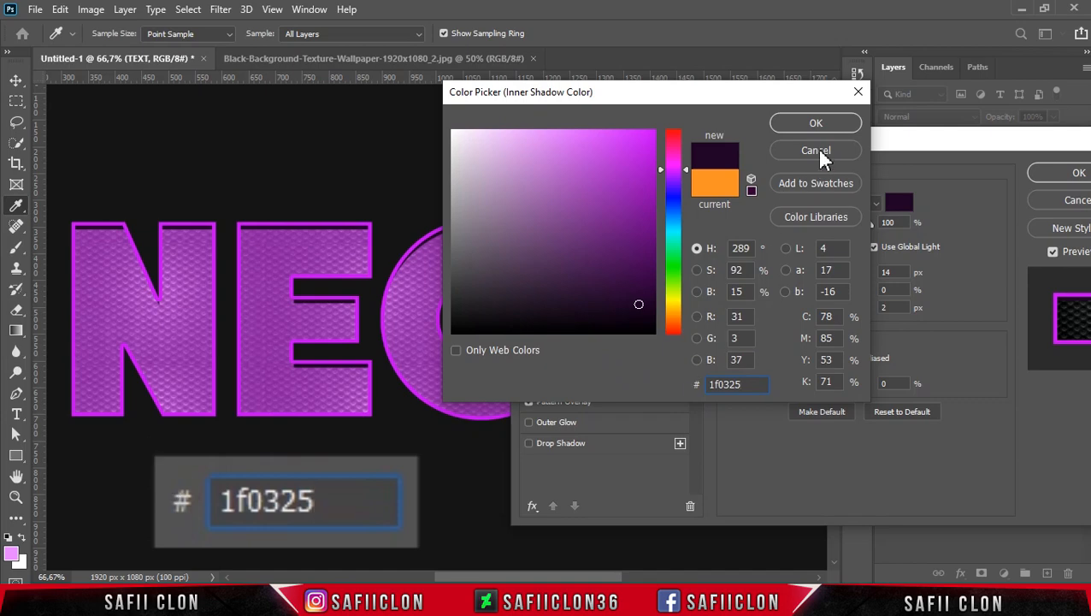
pyautogui.click(816, 122)
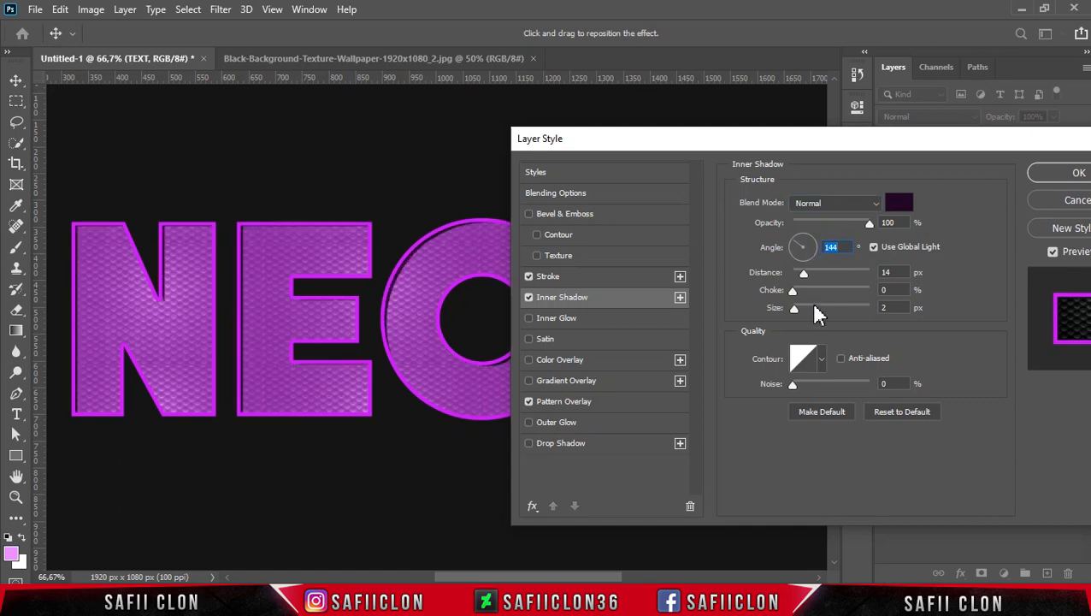
# Set the inner shadow's distance to 25 px, choke to 10% and size to 16 px, and apply the layer style.
pyautogui.moveTo(804, 273); pyautogui.dragTo(814, 275)
pyautogui.press('Tab')
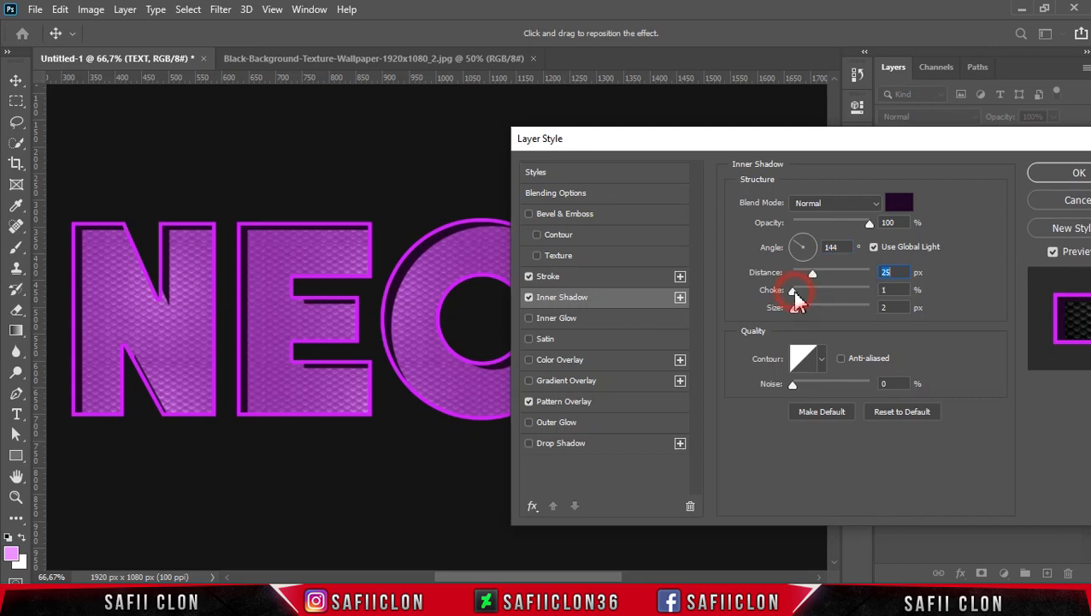
pyautogui.moveTo(799, 291); pyautogui.dragTo(803, 292)
pyautogui.press('Tab')
pyautogui.moveTo(800, 311); pyautogui.dragTo(801, 307)
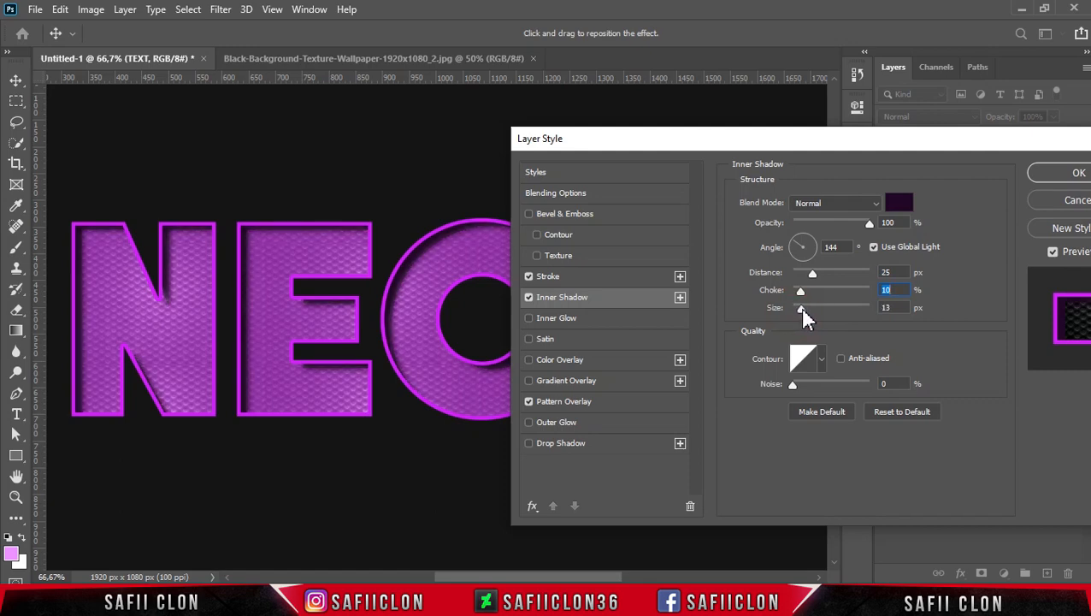
pyautogui.moveTo(801, 307); pyautogui.dragTo(808, 310)
pyautogui.moveTo(827, 147); pyautogui.dragTo(741, 135)
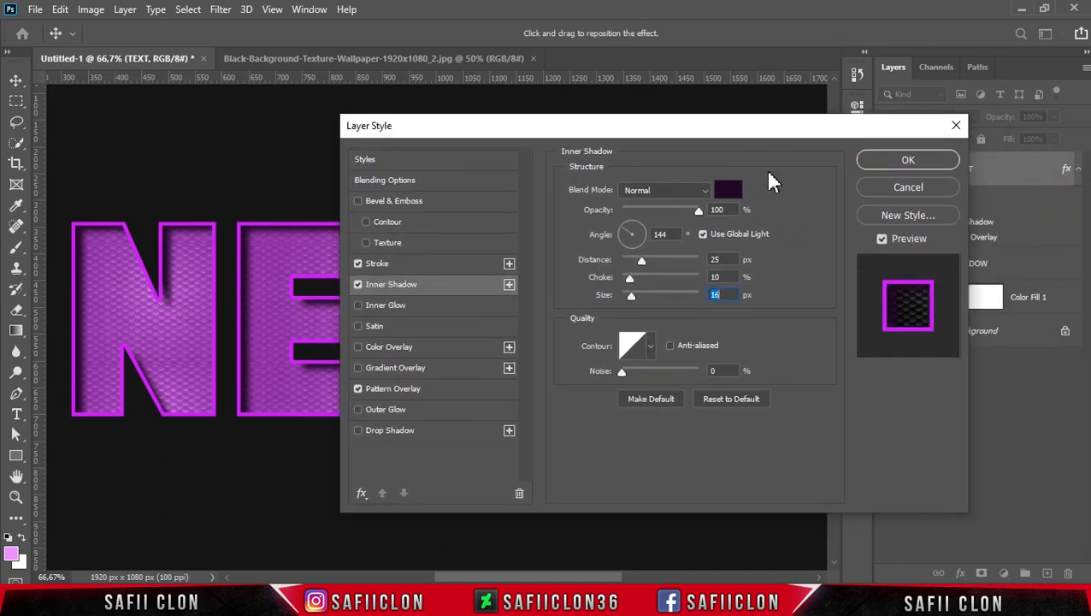
pyautogui.click(899, 163)
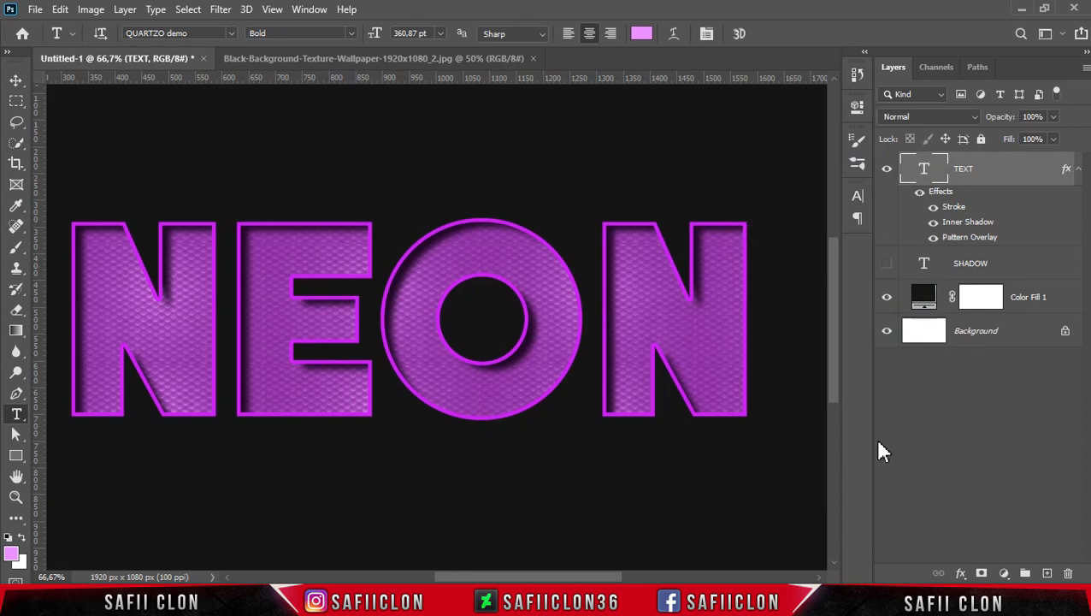
# Create a new empty layer above the TEXT layer and name it LINE.
pyautogui.click(1047, 574)
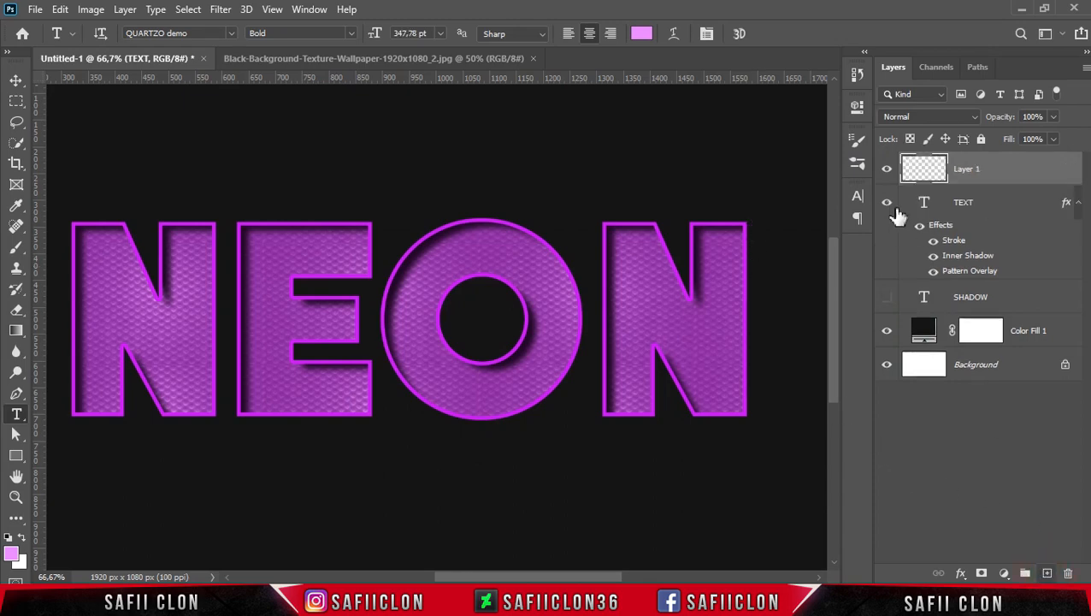
pyautogui.doubleClick(966, 170)
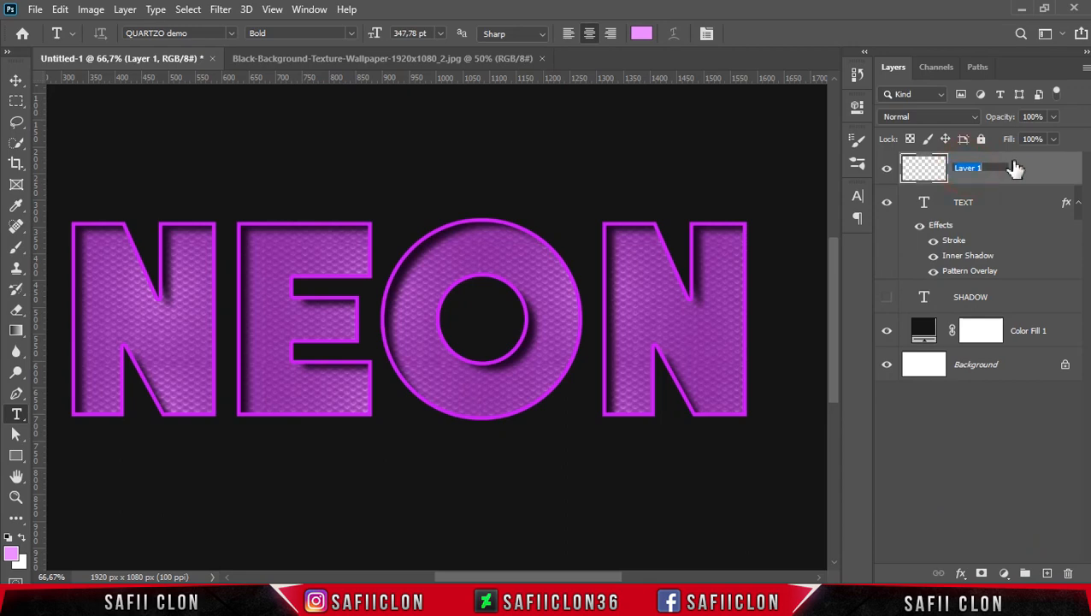
pyautogui.write('LINE')
pyautogui.click(1031, 172)
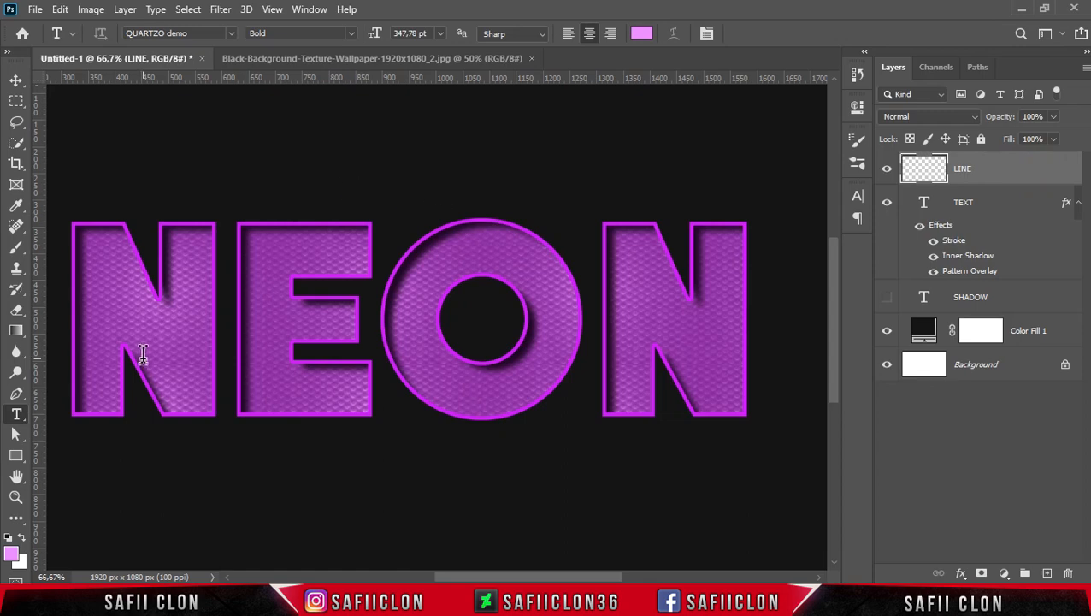
# Switch to the Pen tool in Path mode with the Combine Shapes path operation.
pyautogui.rightClick(17, 395)
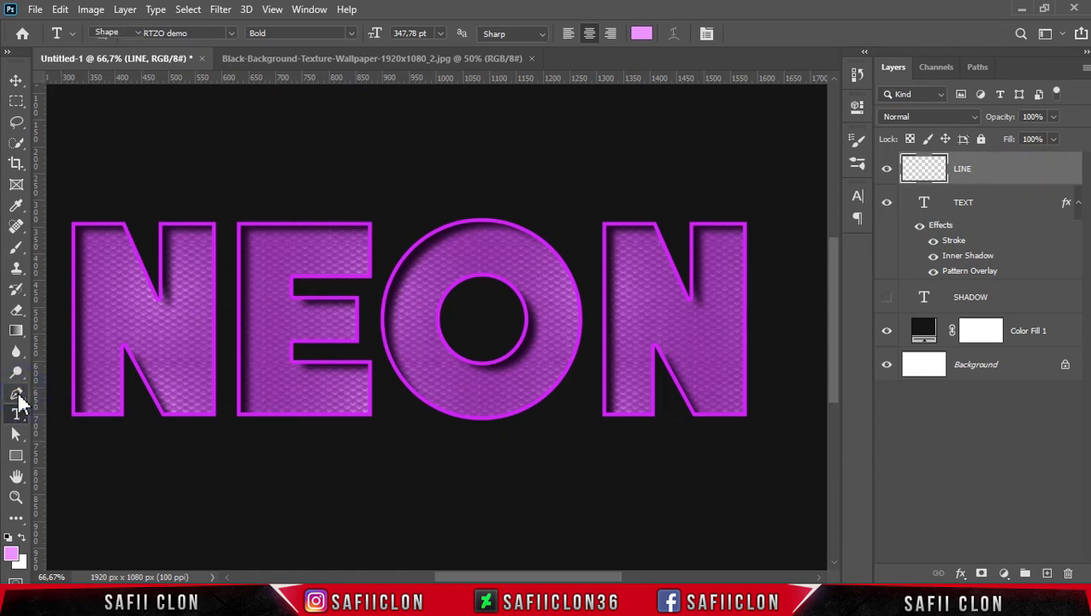
pyautogui.click(74, 393)
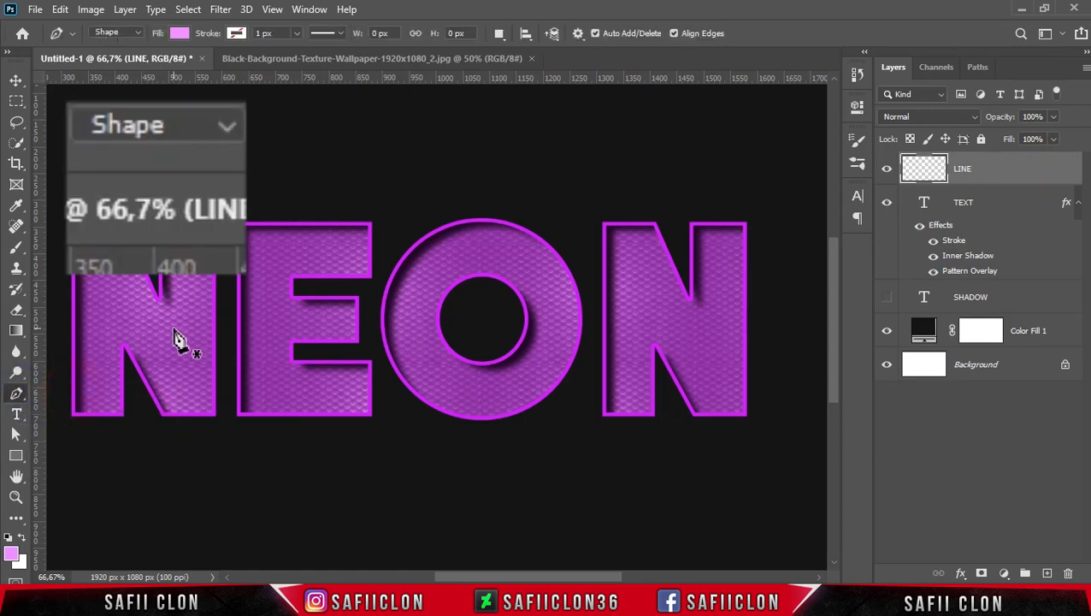
pyautogui.click(138, 34)
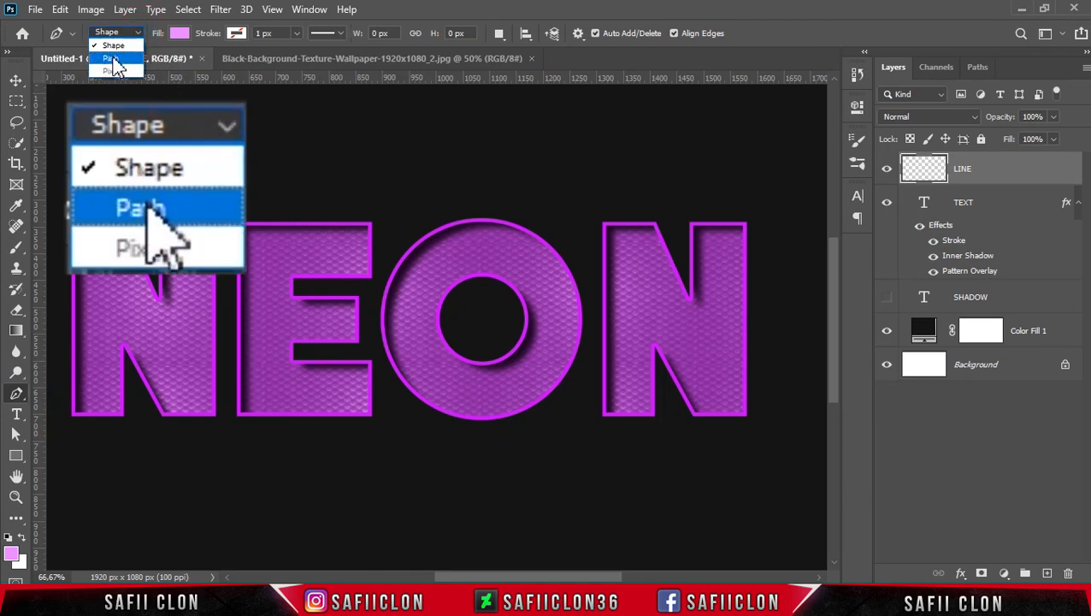
pyautogui.click(112, 45)
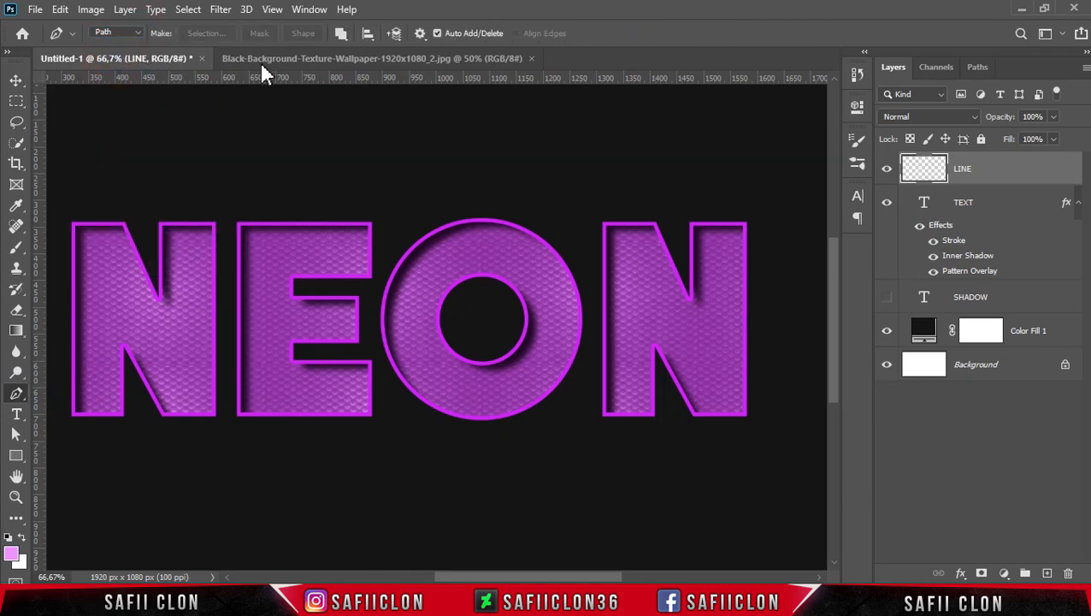
pyautogui.click(340, 32)
pyautogui.click(372, 73)
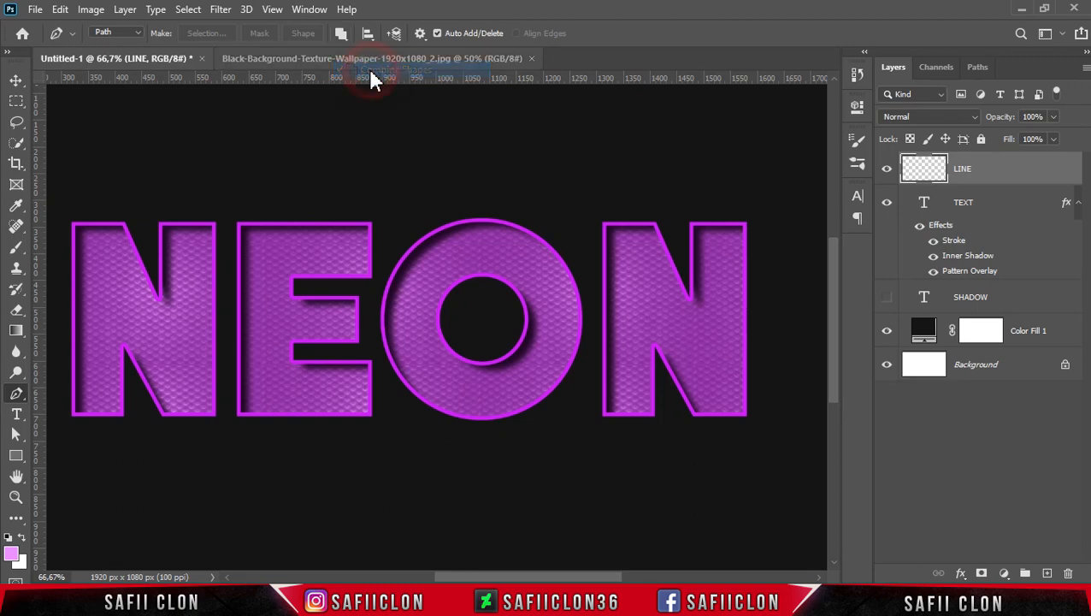
pyautogui.moveTo(505, 578); pyautogui.dragTo(494, 578)
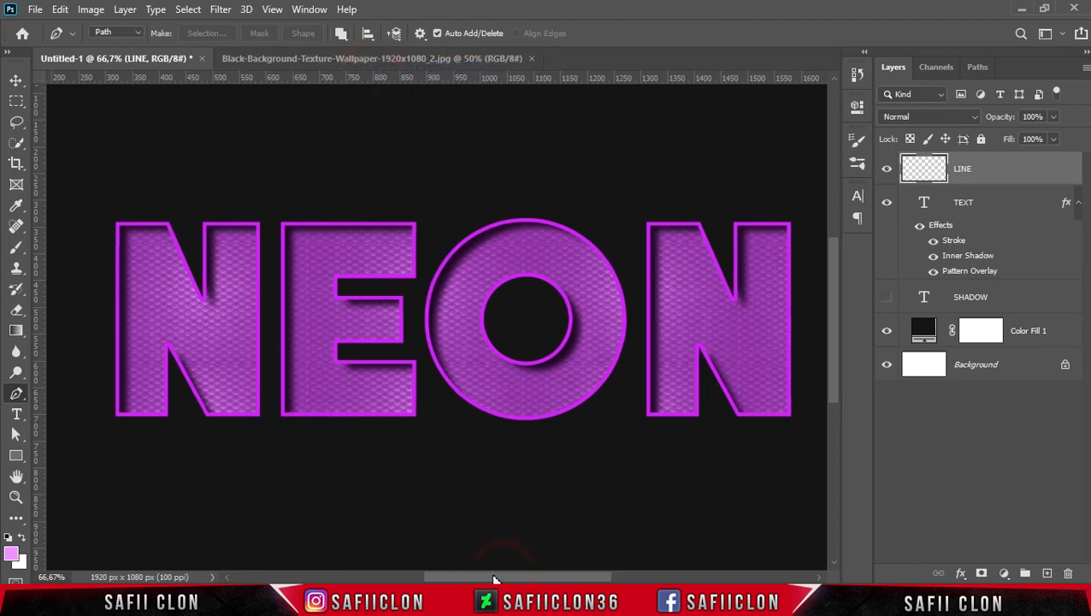
# Draw an open N-shaped path through the middle of the first letter N's strokes and end the path.
pyautogui.click(138, 403)
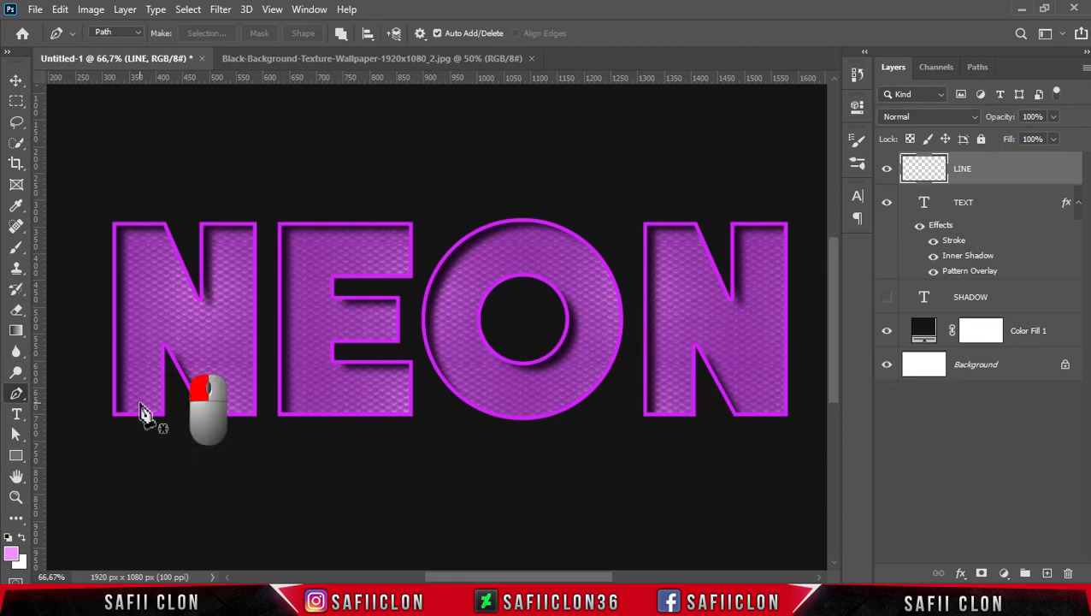
pyautogui.click(142, 256)
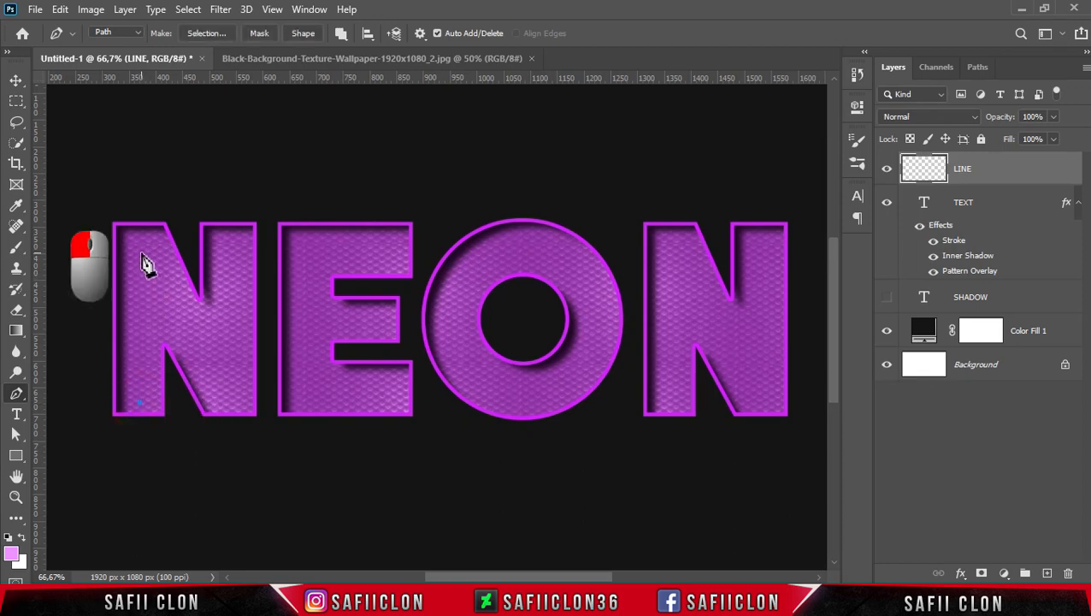
pyautogui.click(233, 413)
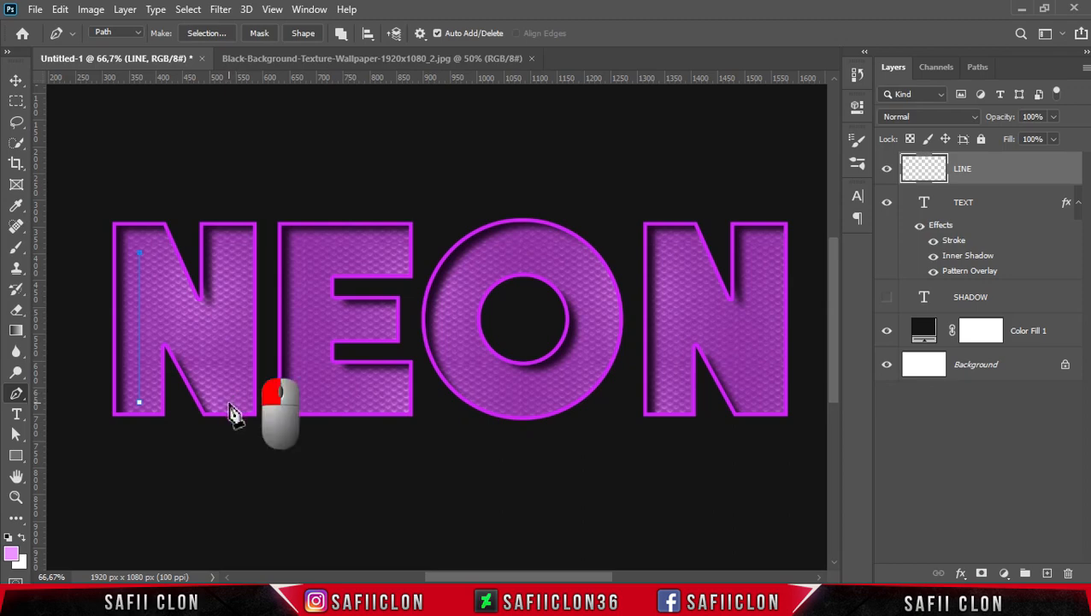
pyautogui.click(231, 256)
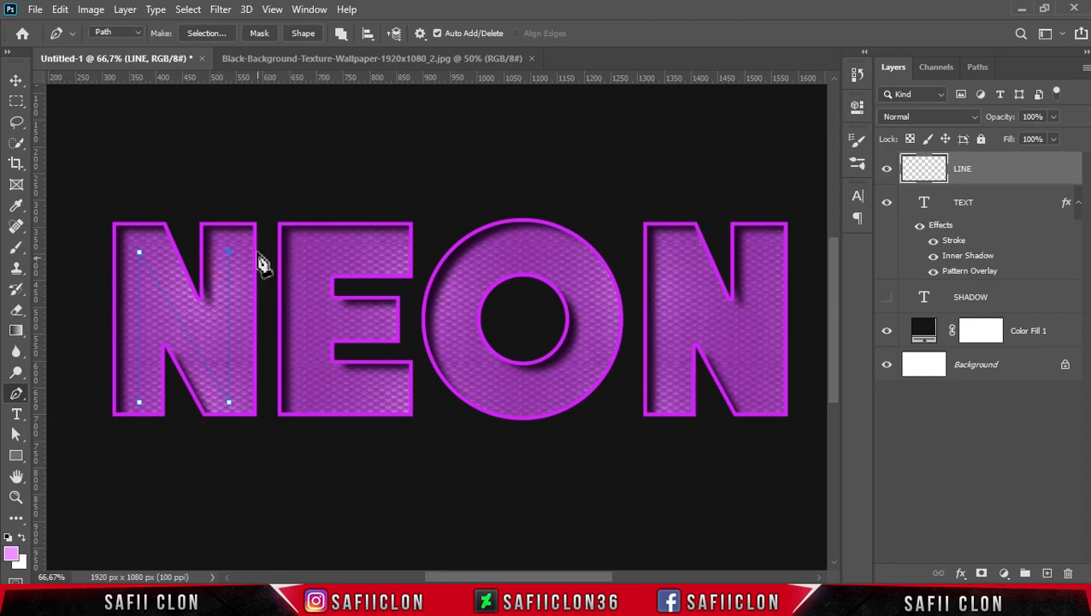
pyautogui.keyDown('ctrl'); pyautogui.click(259, 216); pyautogui.keyUp('ctrl')
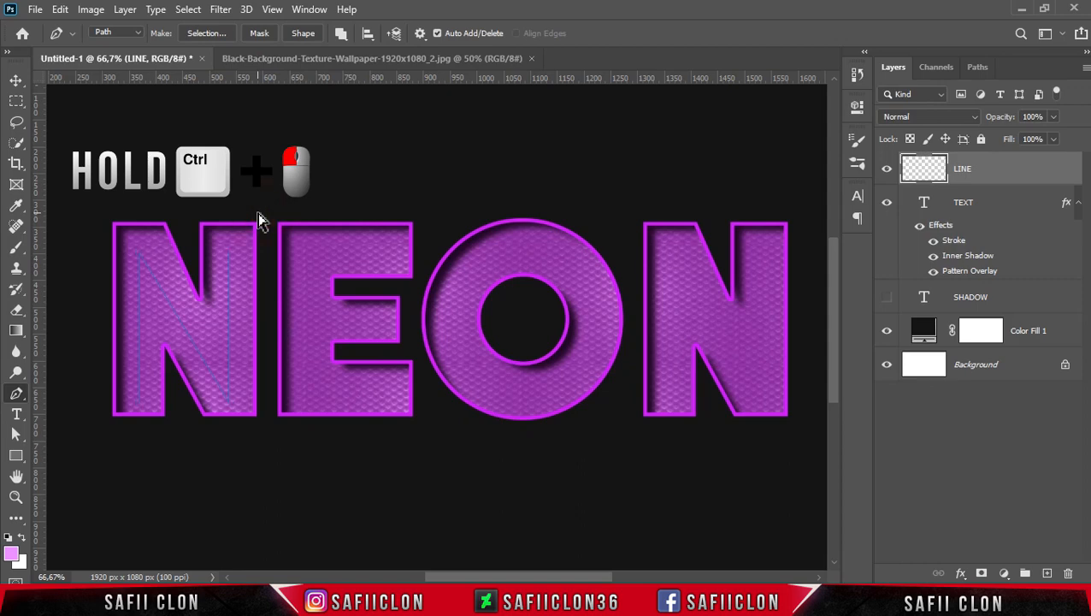
# Draw an open bracket-shaped path along the top arm, stem and bottom arm of the letter E and end it.
pyautogui.click(394, 260)
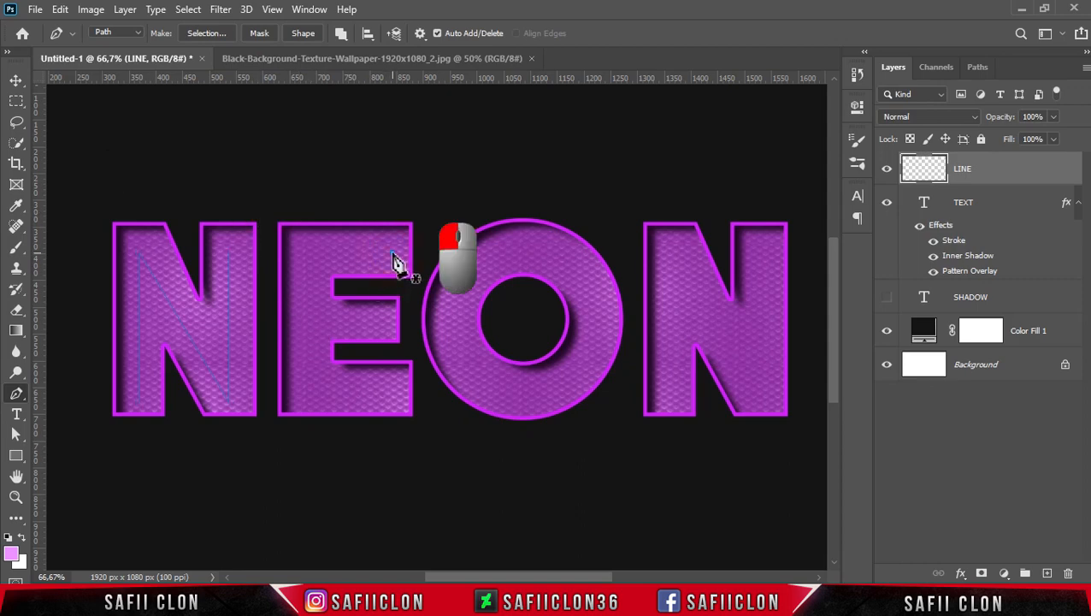
pyautogui.click(305, 252)
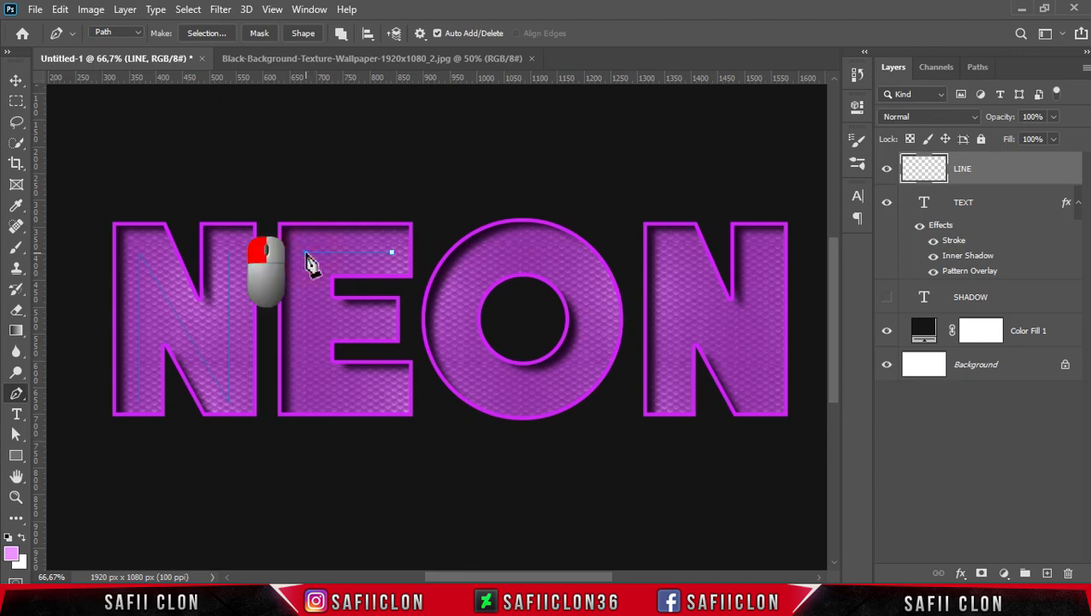
pyautogui.click(305, 393)
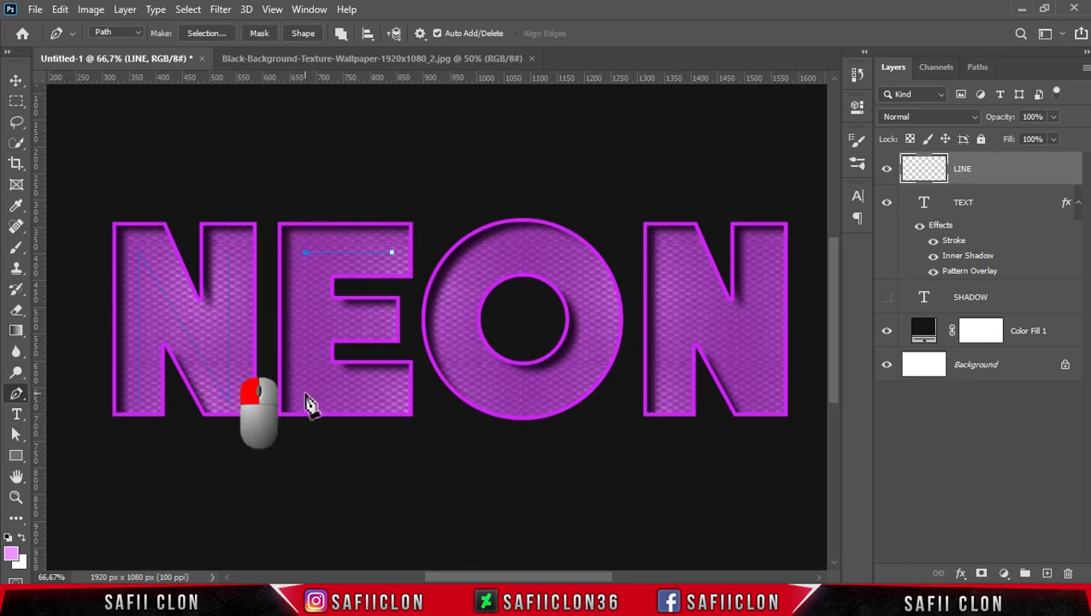
pyautogui.click(392, 393)
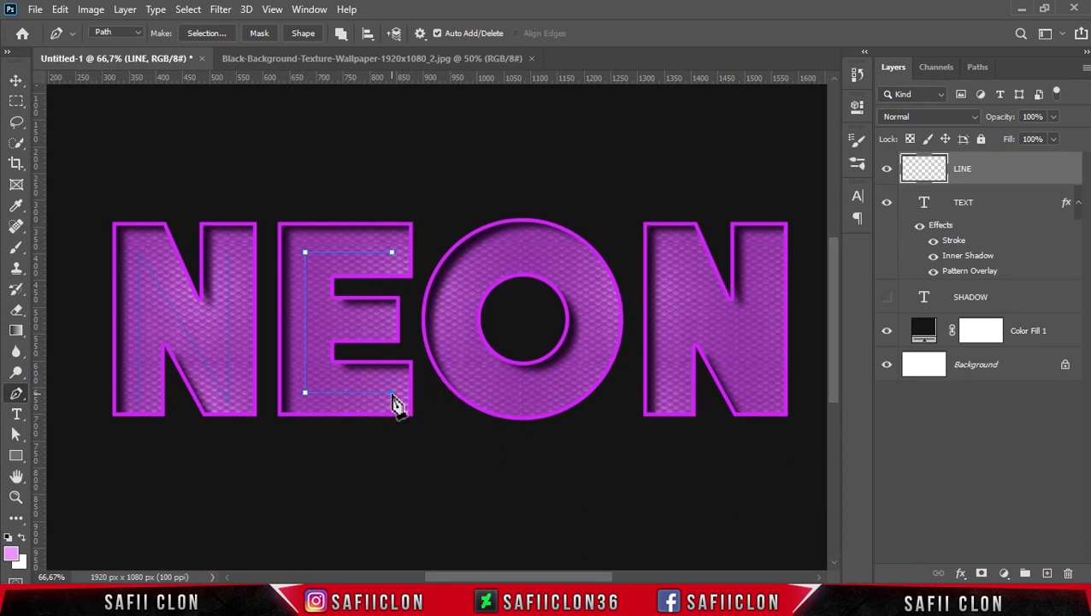
pyautogui.keyDown('ctrl'); pyautogui.click(385, 340); pyautogui.keyUp('ctrl')
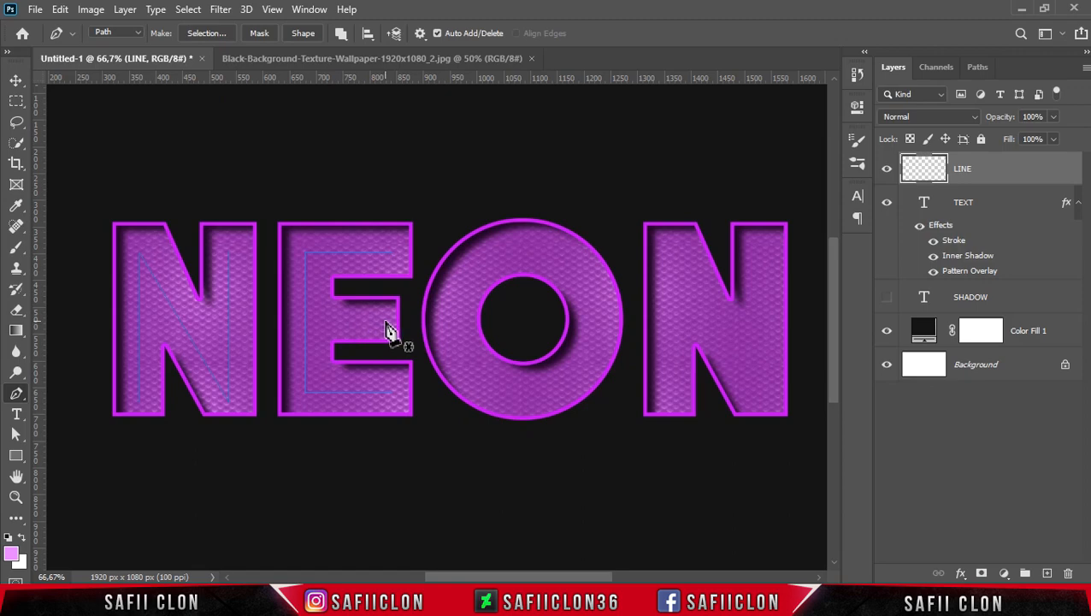
# Draw a separate horizontal path through the middle arm of the letter E, ending just short of the stem path.
pyautogui.click(385, 323)
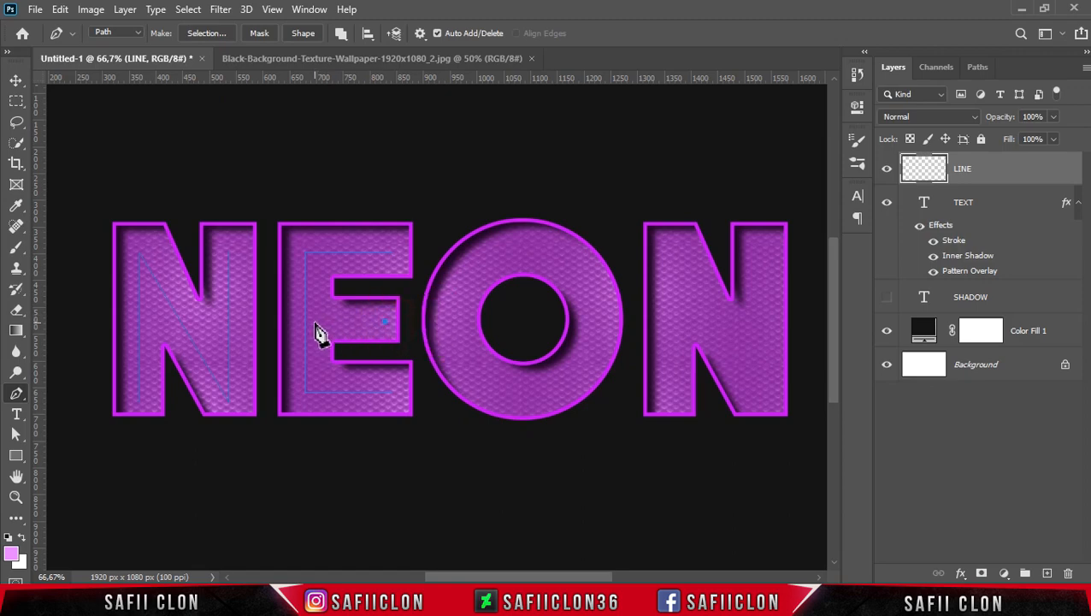
pyautogui.click(314, 325)
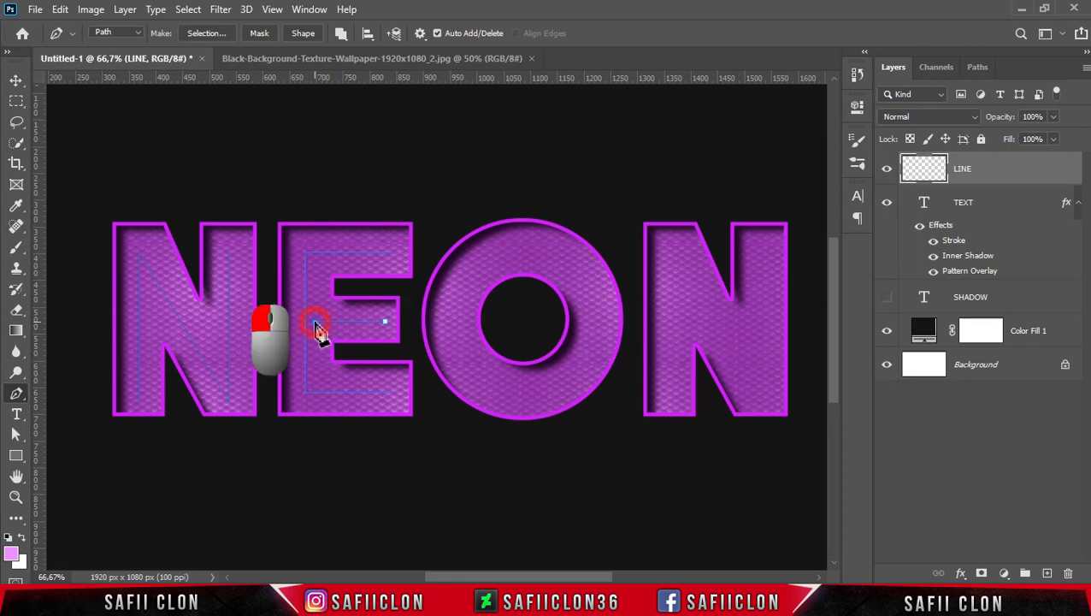
pyautogui.keyDown('ctrl'); pyautogui.click(392, 310); pyautogui.keyUp('ctrl')
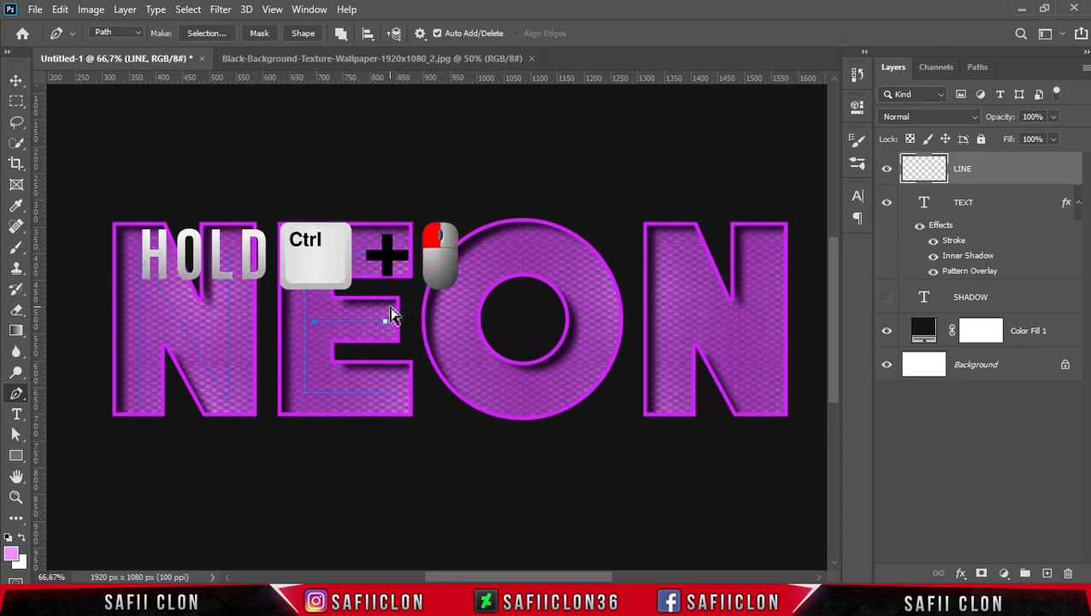
# Draw a curved path around the middle of the letter O's ring, leaving a small gap at the top.
pyautogui.click(516, 250)
pyautogui.moveTo(446, 315); pyautogui.dragTo(453, 381)
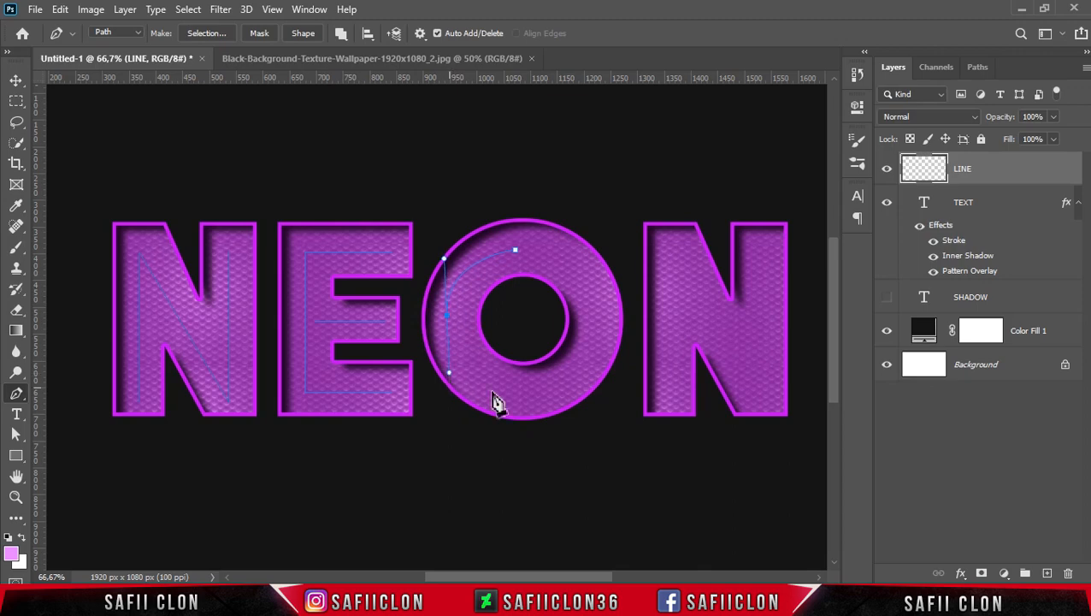
pyautogui.moveTo(521, 395); pyautogui.dragTo(558, 396)
pyautogui.moveTo(598, 314); pyautogui.dragTo(596, 263)
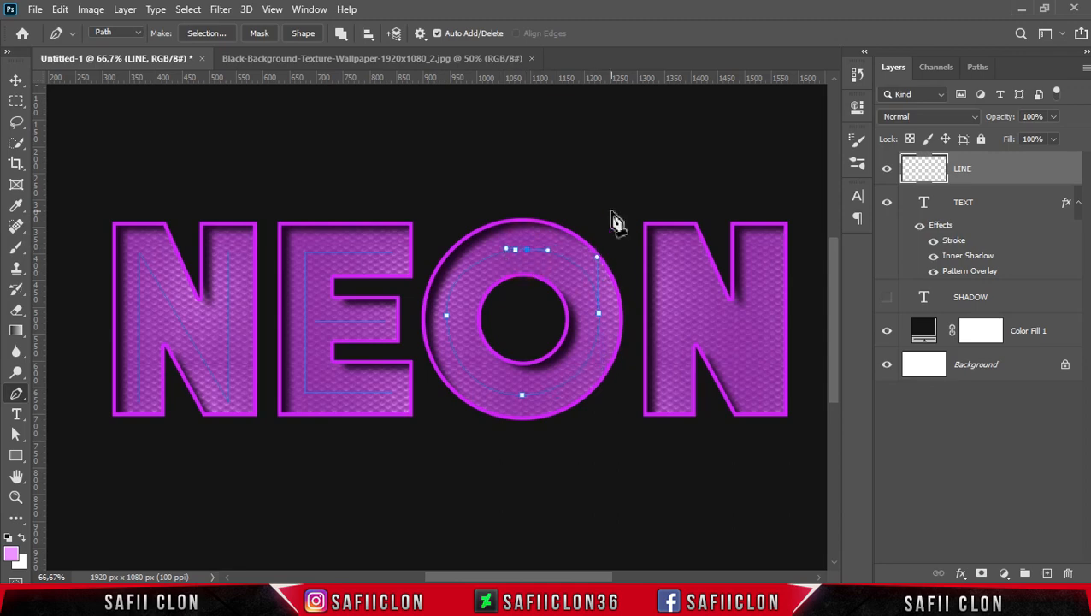
# Refine the O path's anchor points and handles into an even circle inside the ring, and end the path.
pyautogui.hotkey('ctrl', '+')
pyautogui.moveTo(553, 202); pyautogui.dragTo(577, 205)
pyautogui.moveTo(680, 307); pyautogui.dragTo(683, 309)
pyautogui.moveTo(564, 429); pyautogui.dragTo(566, 433)
pyautogui.moveTo(452, 310); pyautogui.dragTo(458, 324)
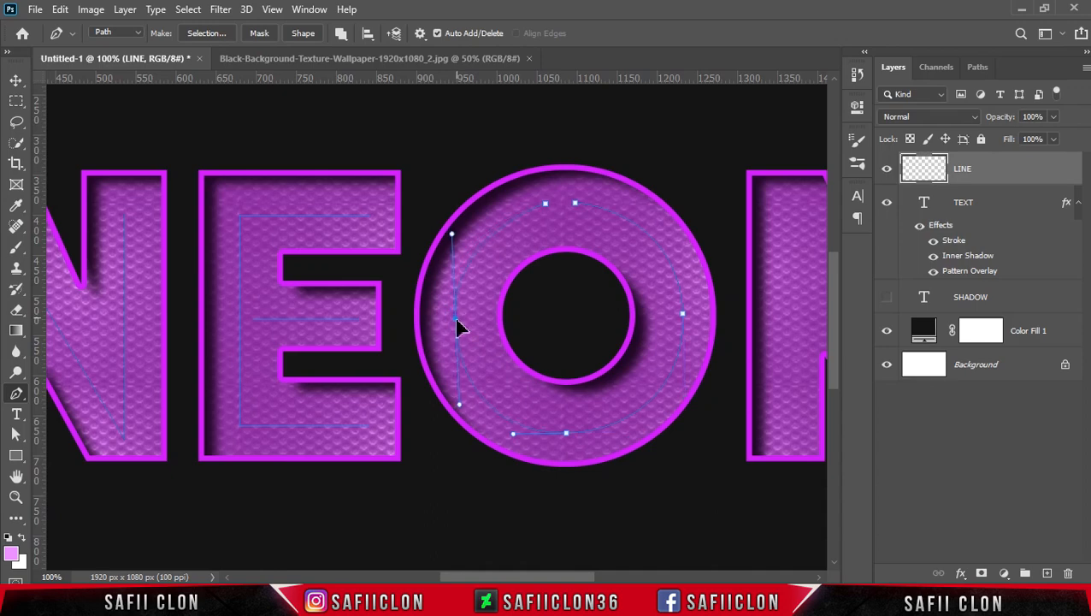
pyautogui.moveTo(450, 229); pyautogui.dragTo(453, 221)
pyautogui.moveTo(455, 316); pyautogui.dragTo(453, 314)
pyautogui.click(577, 203)
pyautogui.click(547, 205)
pyautogui.moveTo(577, 577); pyautogui.dragTo(617, 577)
pyautogui.keyDown('ctrl'); pyautogui.click(475, 205); pyautogui.keyUp('ctrl')
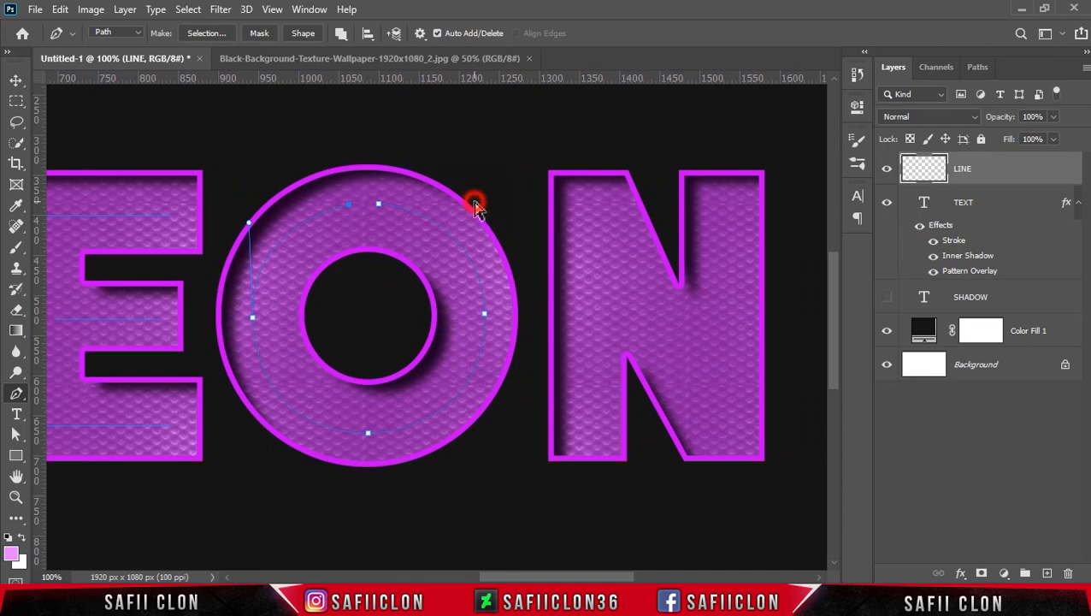
# Draw an open N-shaped path through the last letter N, and select the paths of all four letters.
pyautogui.click(592, 440)
pyautogui.click(593, 209)
pyautogui.click(727, 440)
pyautogui.click(696, 242)
pyautogui.hotkey('ctrl', '-')
pyautogui.hotkey('ctrl', '-')
pyautogui.hotkey('ctrl', '-')
pyautogui.hotkey('ctrl', '+')
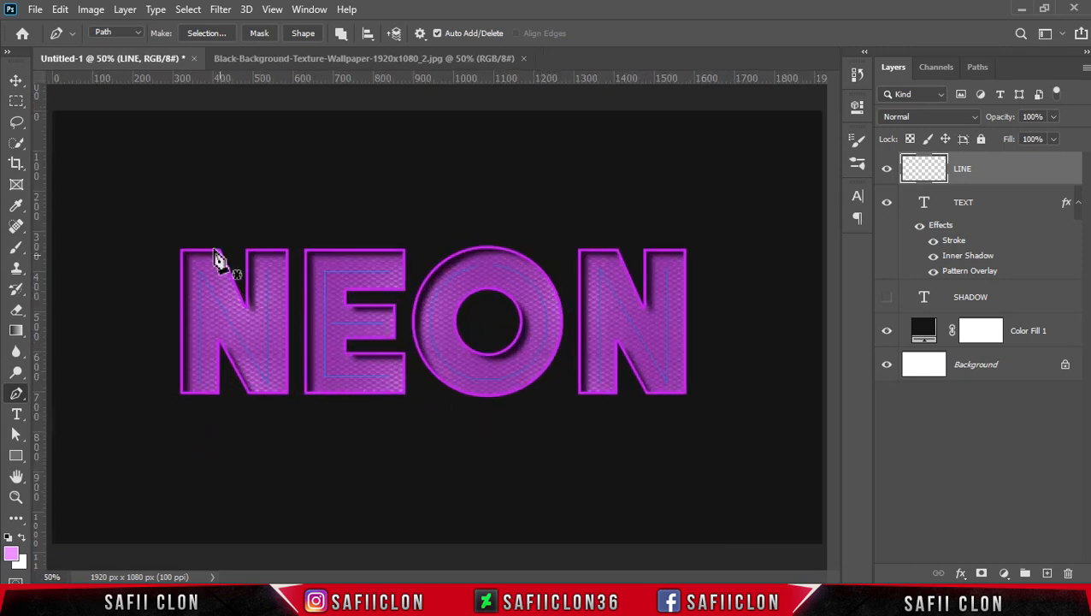
pyautogui.moveTo(147, 219); pyautogui.dragTo(718, 435)
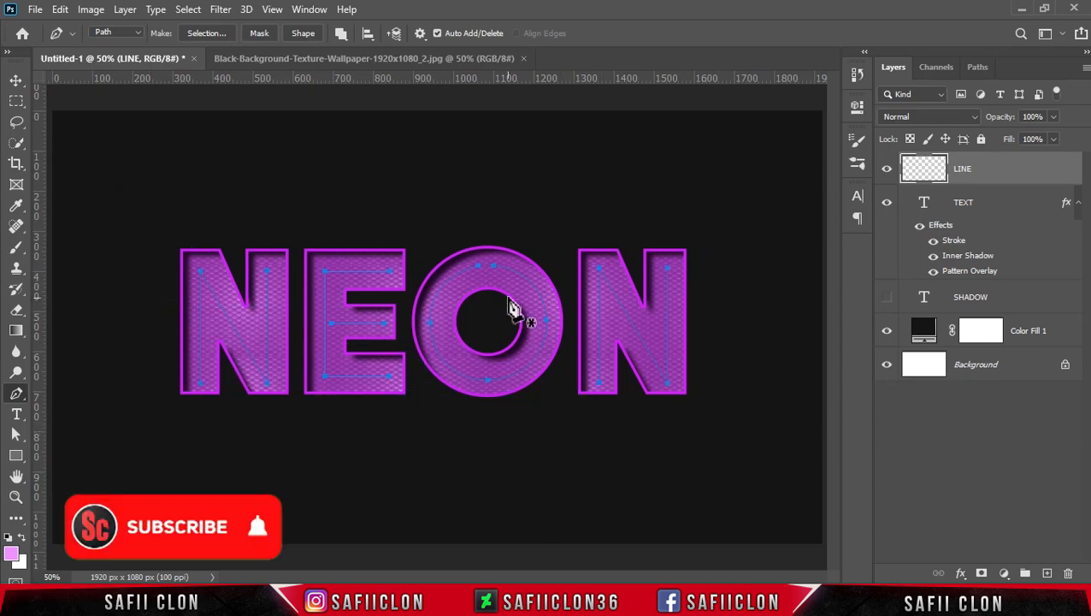
# Try stroking the selected letter paths on the LINE layer with the Brush through Stroke Path.
pyautogui.rightClick(517, 286)
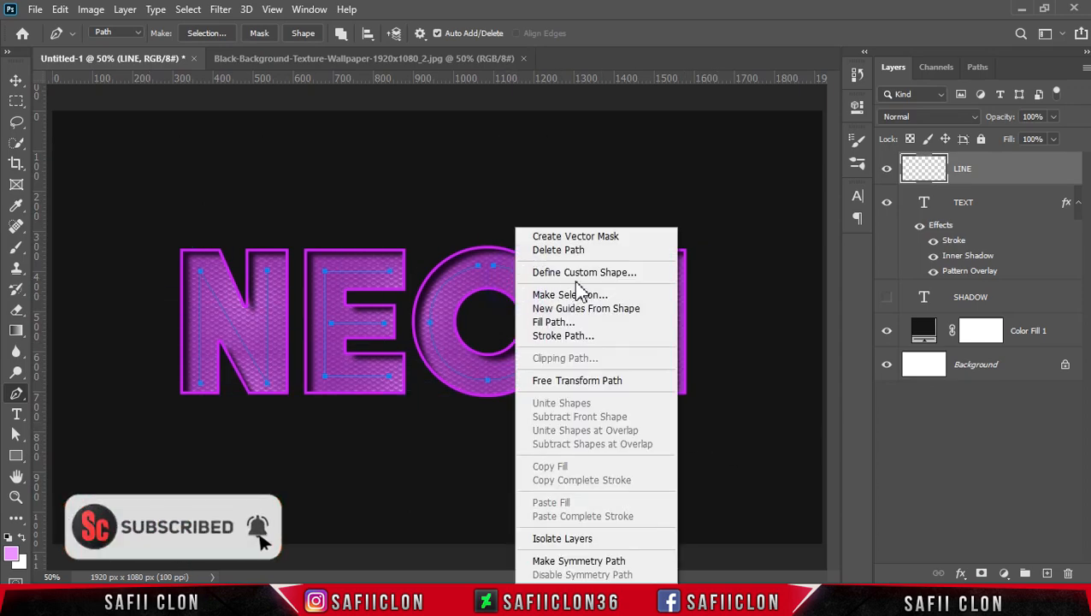
pyautogui.click(572, 339)
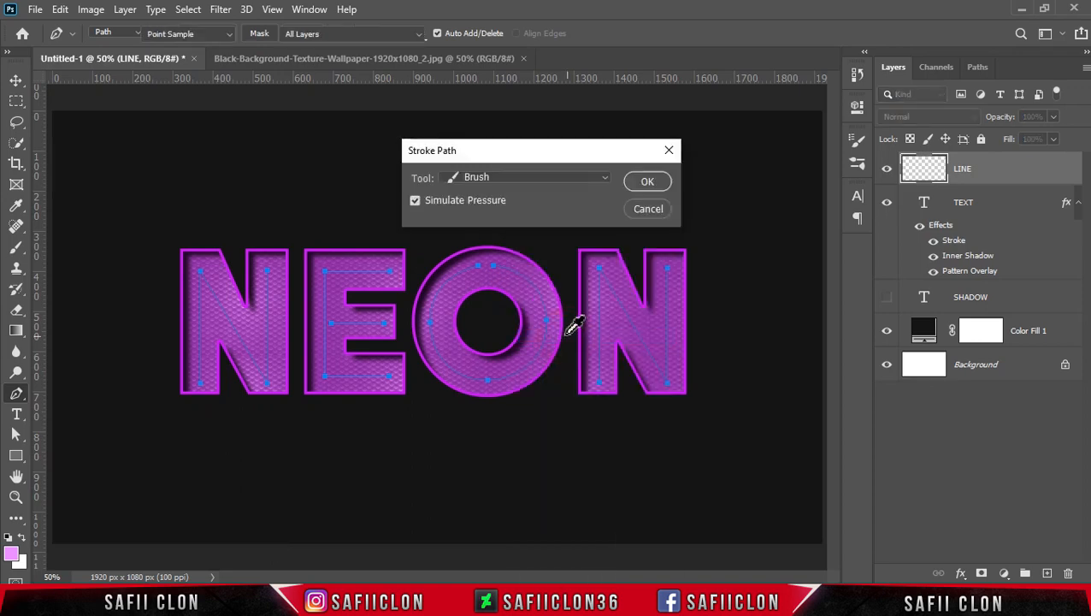
pyautogui.click(496, 178)
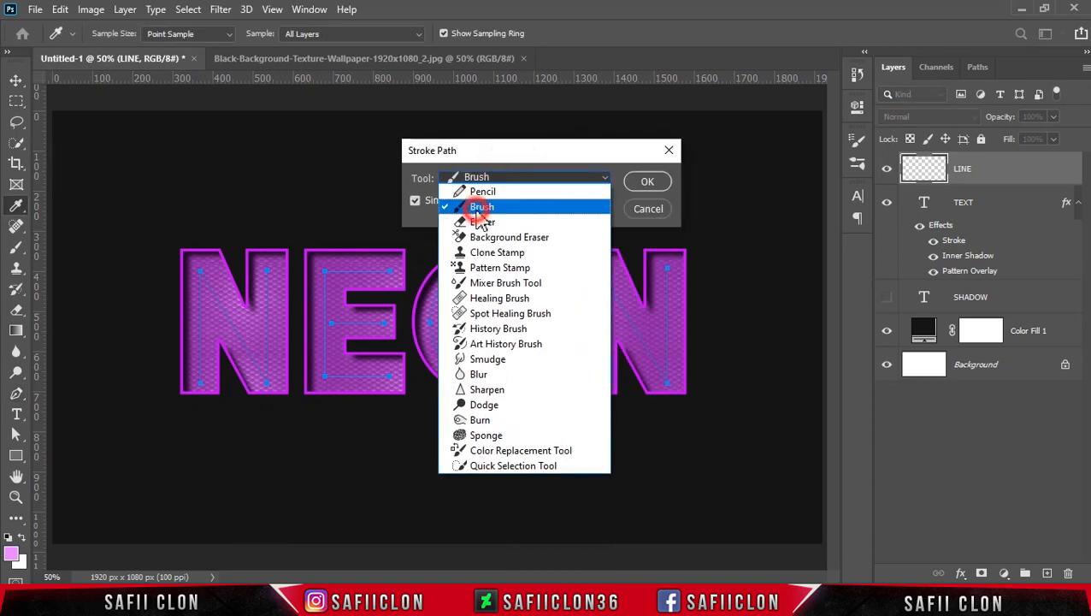
pyautogui.click(420, 205)
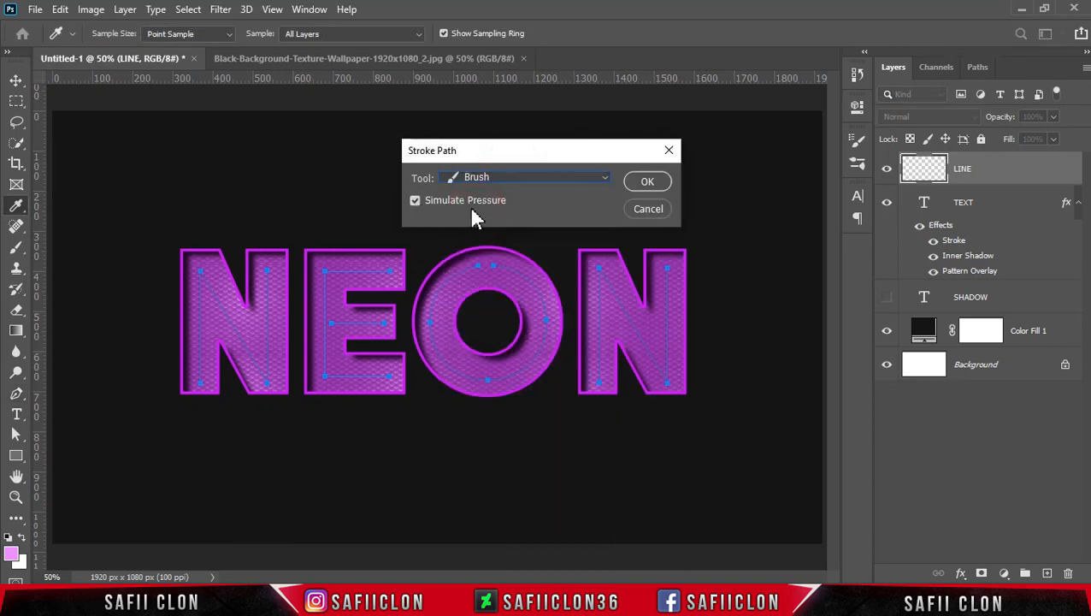
pyautogui.click(646, 183)
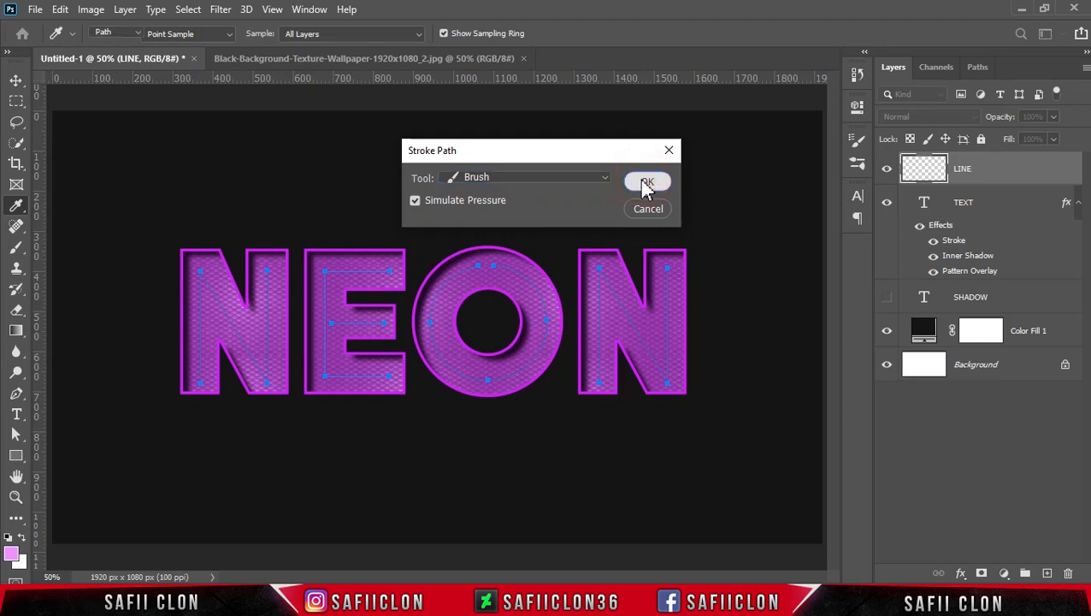
pyautogui.hotkey('ctrl', 'z')
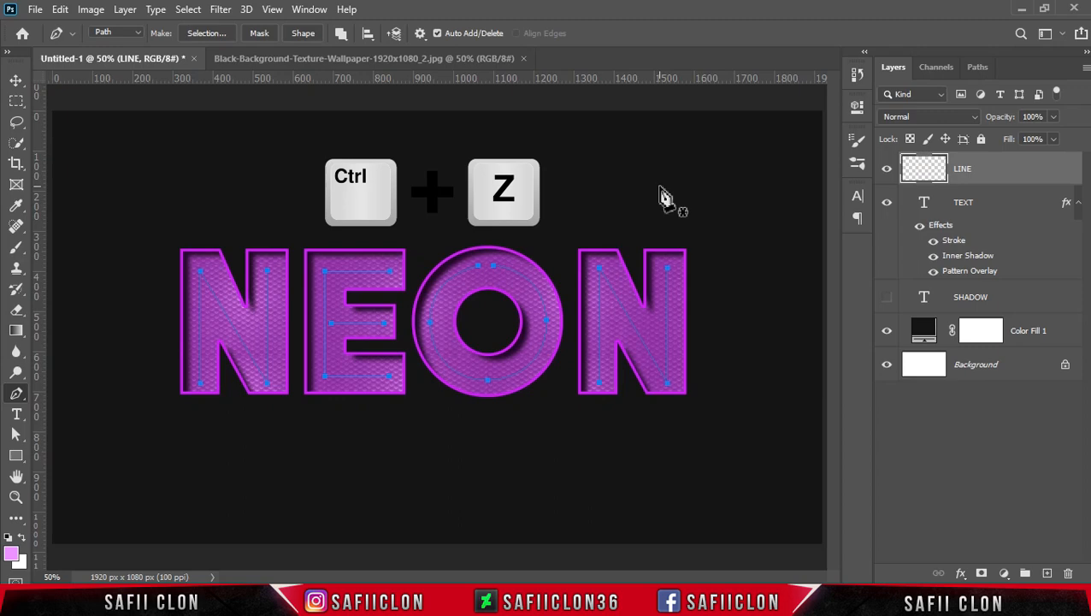
# Set the Brush tool to the Hard Round brush at 20 px with 100% opacity.
pyautogui.click(17, 248)
pyautogui.click(65, 246)
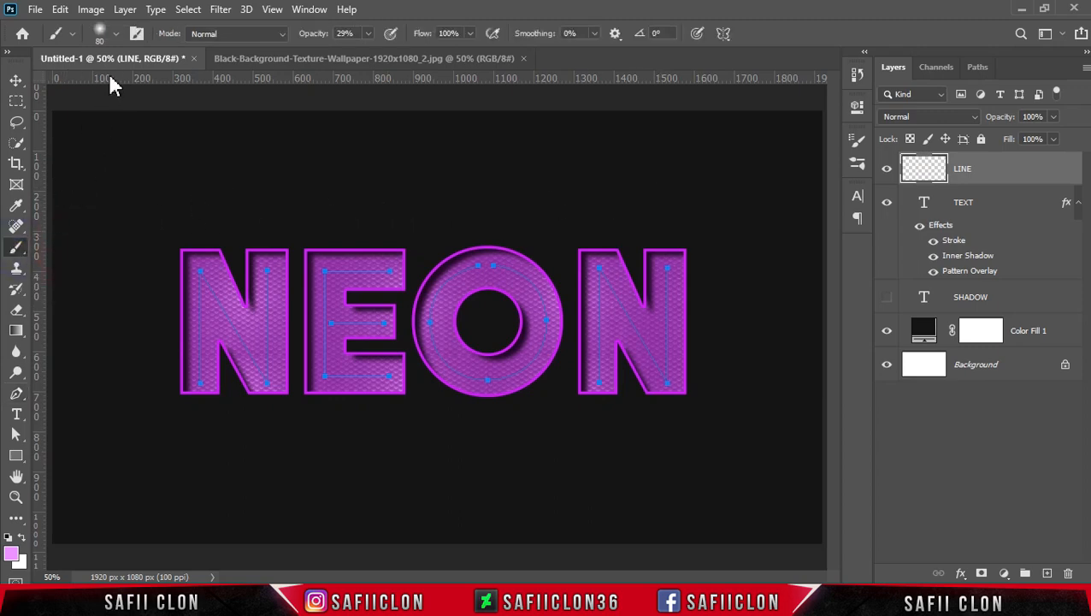
pyautogui.click(116, 34)
pyautogui.click(120, 259)
pyautogui.moveTo(130, 85); pyautogui.dragTo(104, 85)
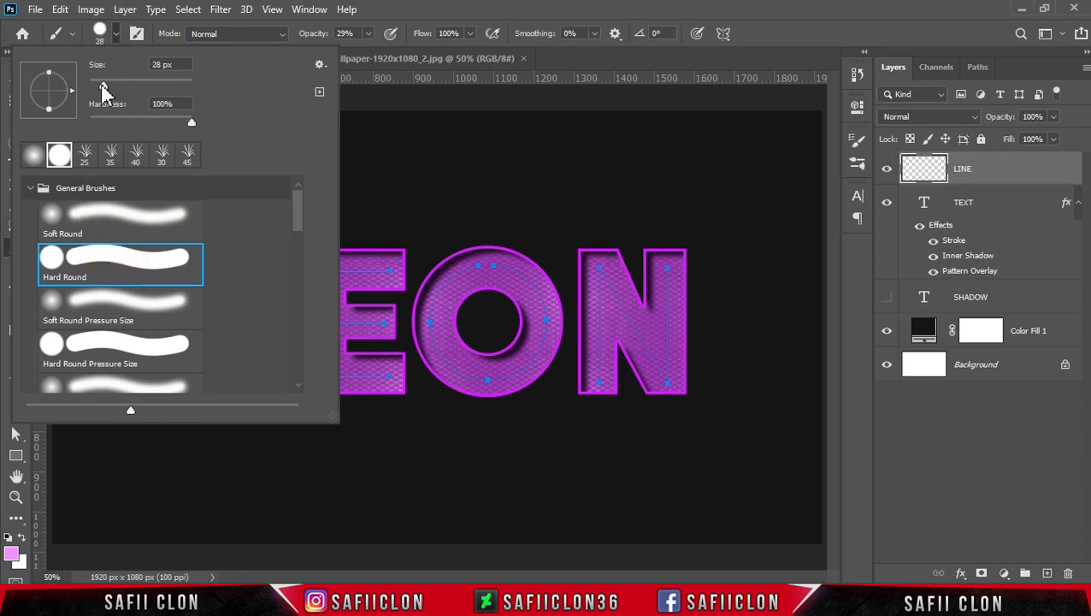
pyautogui.click(116, 36)
pyautogui.click(367, 34)
pyautogui.click(370, 34)
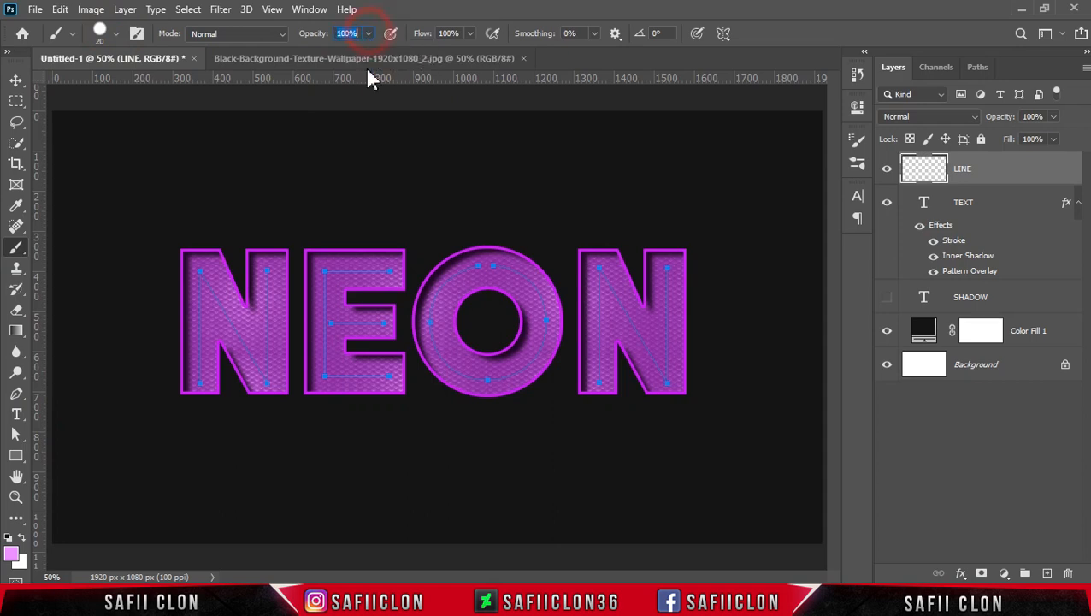
# Swap the foreground and background colours and set the foreground to white, ffffff.
pyautogui.click(21, 538)
pyautogui.click(11, 554)
pyautogui.moveTo(470, 161); pyautogui.dragTo(447, 122)
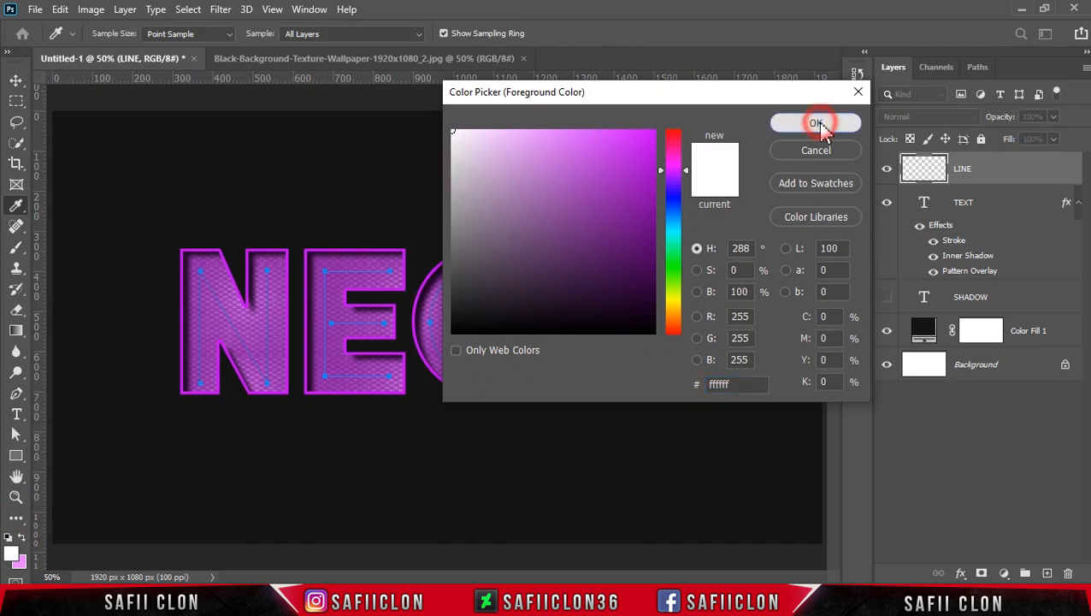
pyautogui.click(818, 124)
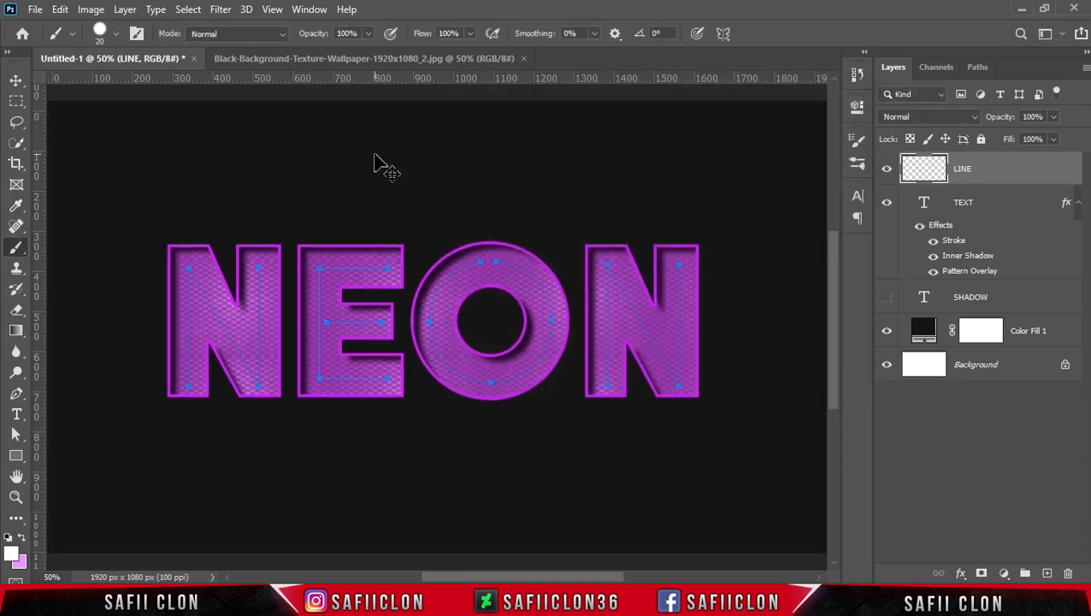
# Try stroking the selected letter paths with the white brush at 20 px.
pyautogui.hotkey('ctrl', '+')
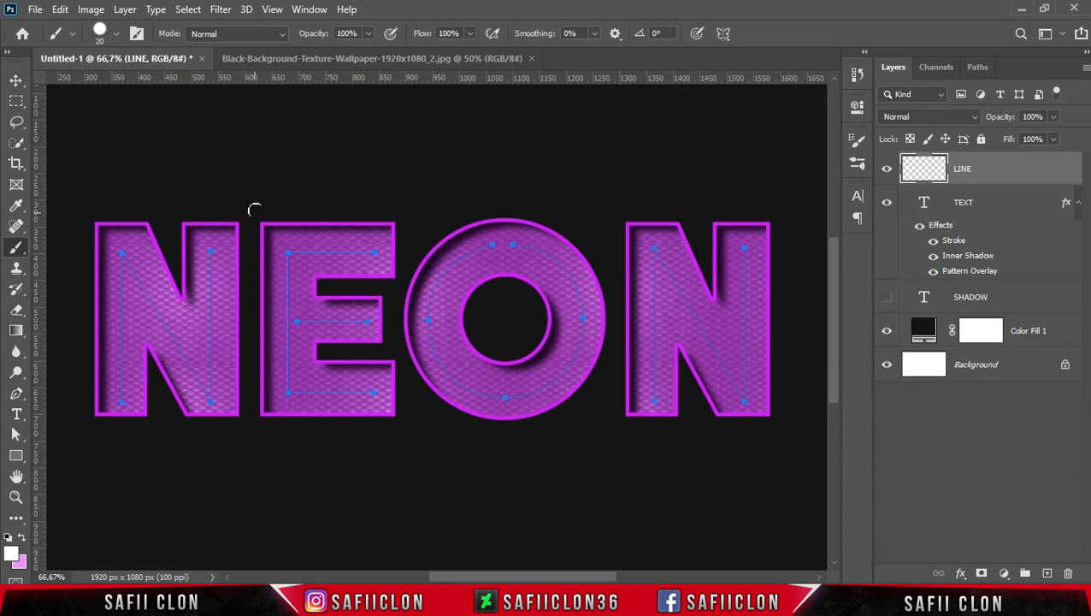
pyautogui.press('Return')
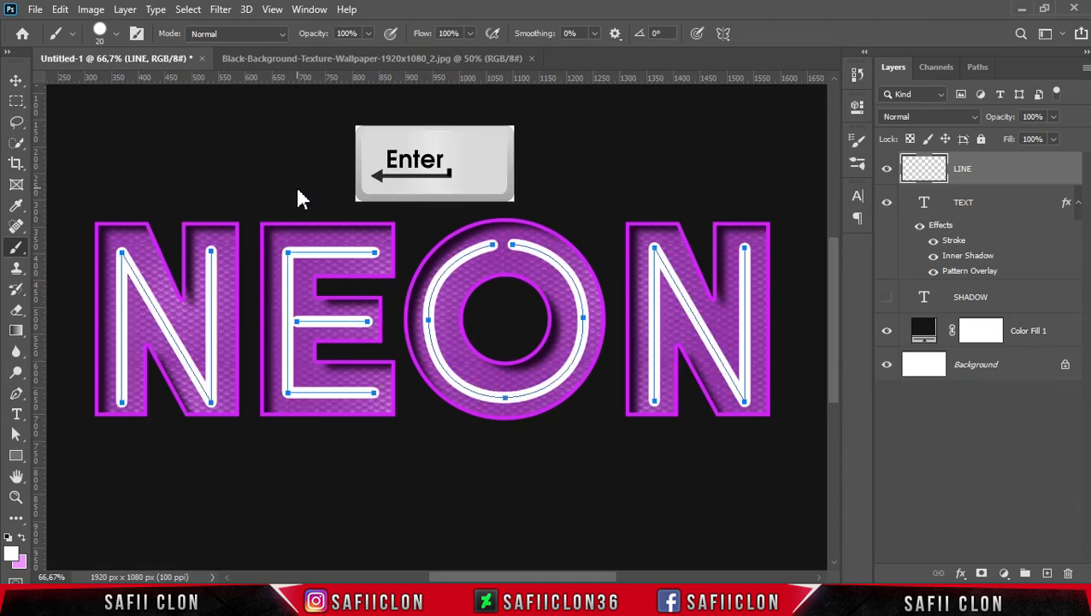
pyautogui.hotkey('ctrl', 'z')
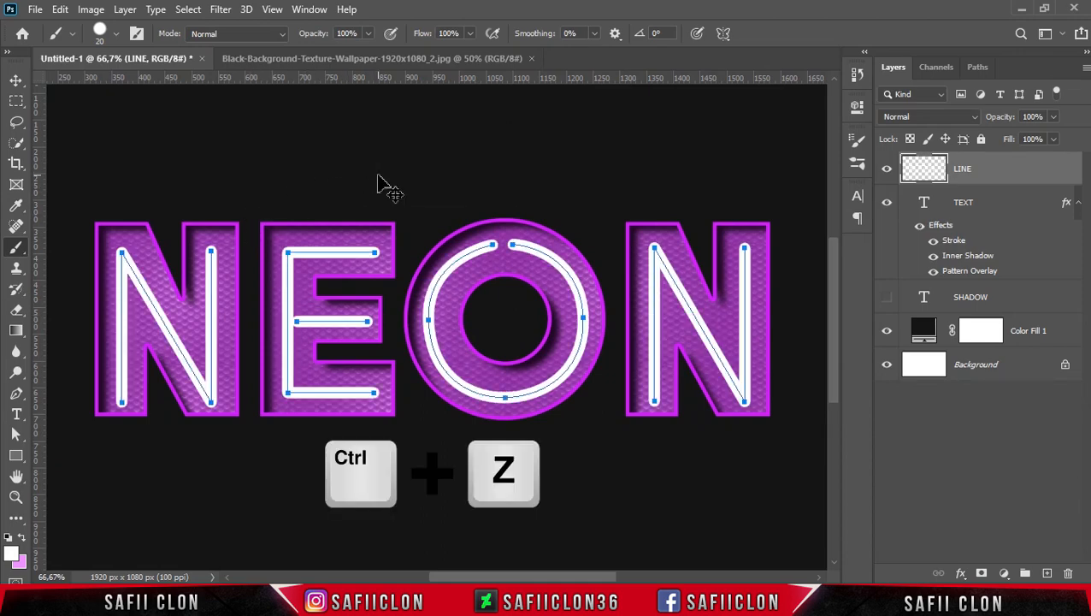
# Try stroking the letter paths with the brush size reduced to 15 px.
pyautogui.click(115, 33)
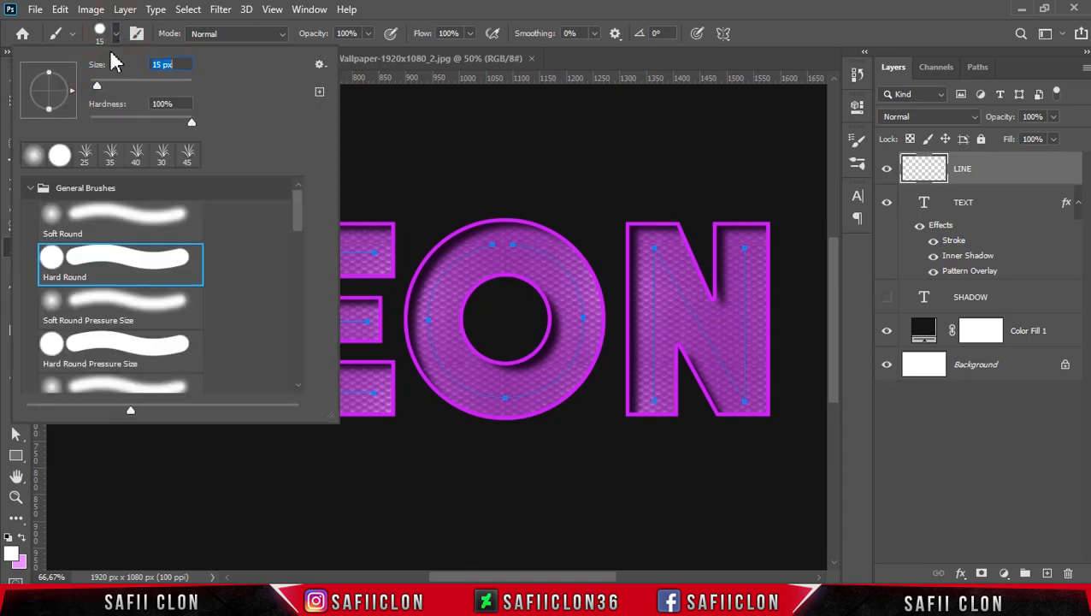
pyautogui.click(118, 34)
pyautogui.press('Return')
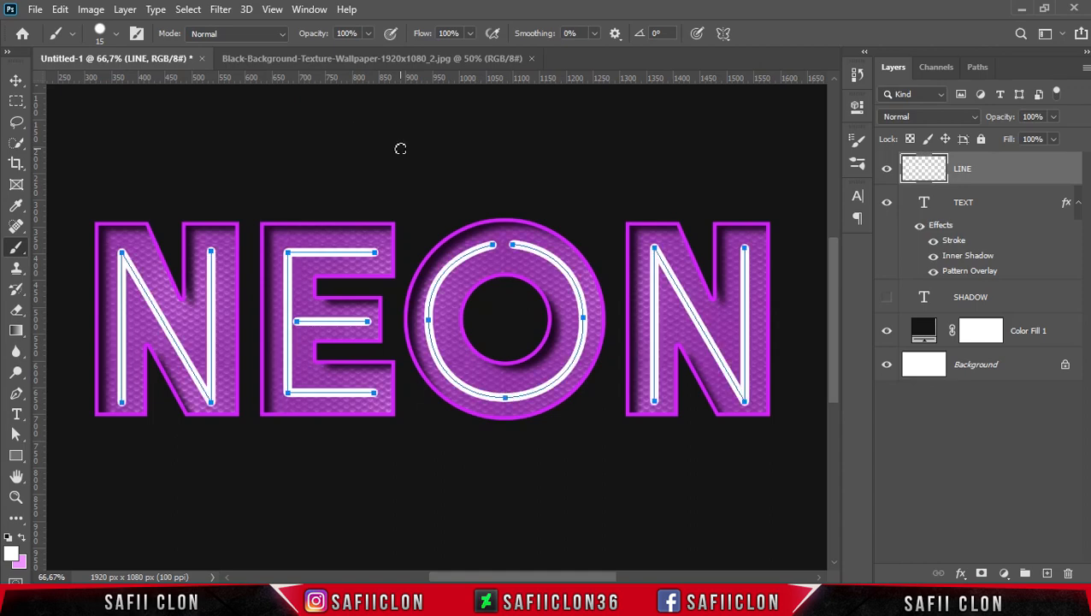
pyautogui.hotkey('ctrl', 'z')
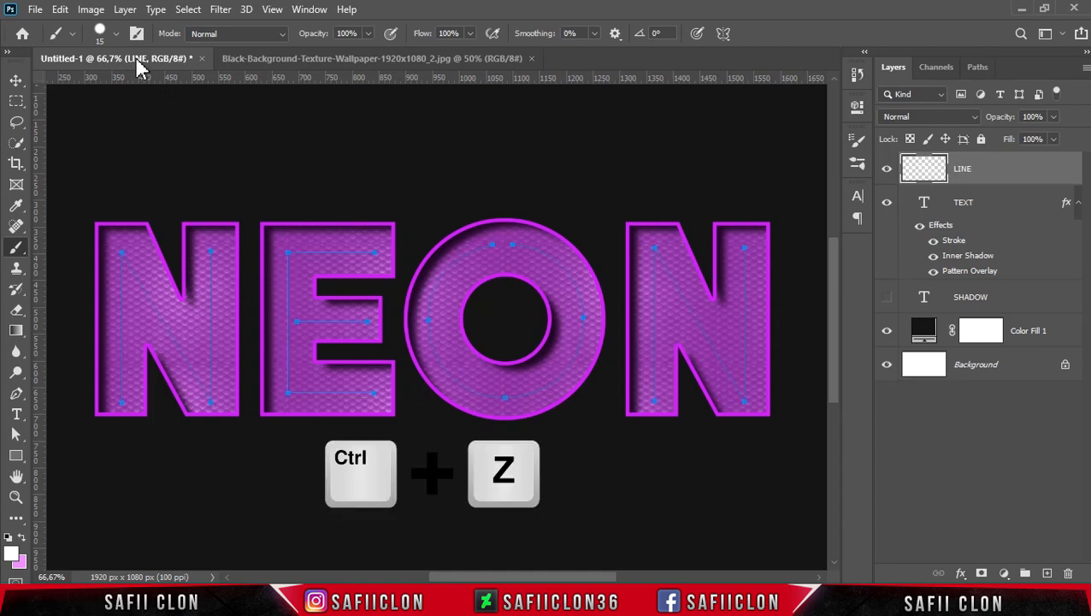
# Set the brush size to 12 px and stroke the selected letter paths in white on the LINE layer.
pyautogui.click(118, 34)
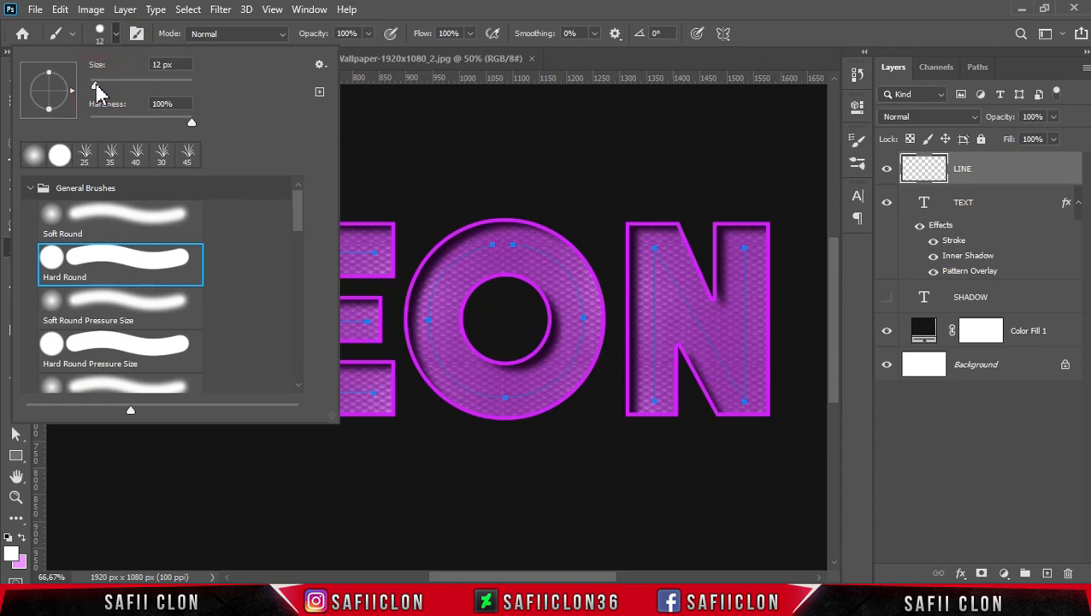
pyautogui.click(119, 35)
pyautogui.press('Return')
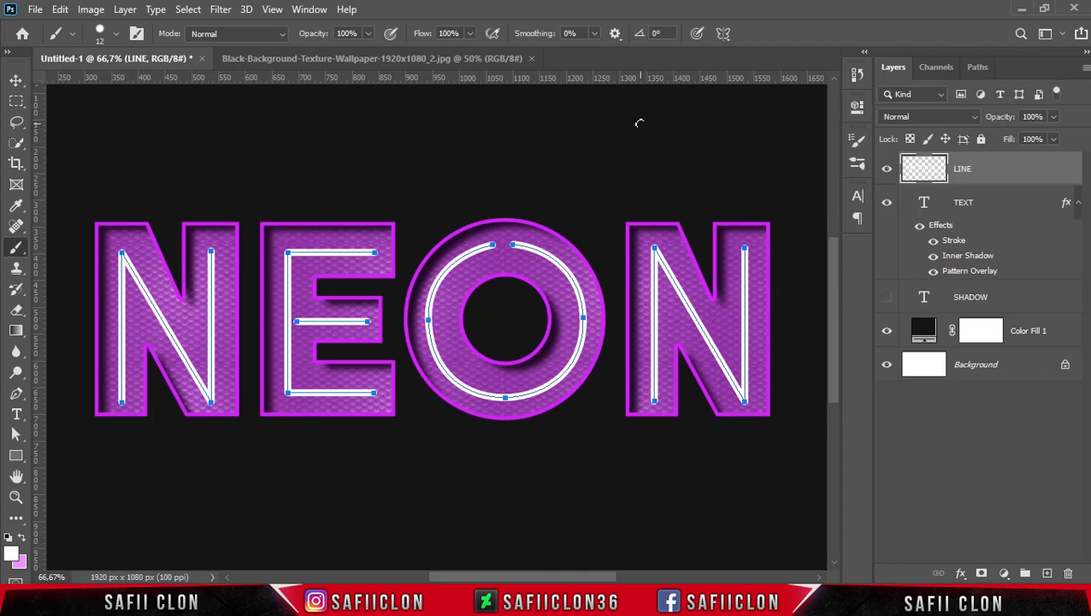
# Delete the pen paths over the NEON letters, keeping only the white strokes on the LINE layer.
pyautogui.hotkey('ctrl', '-')
pyautogui.hotkey('ctrl', '-')
pyautogui.hotkey('ctrl', '+')
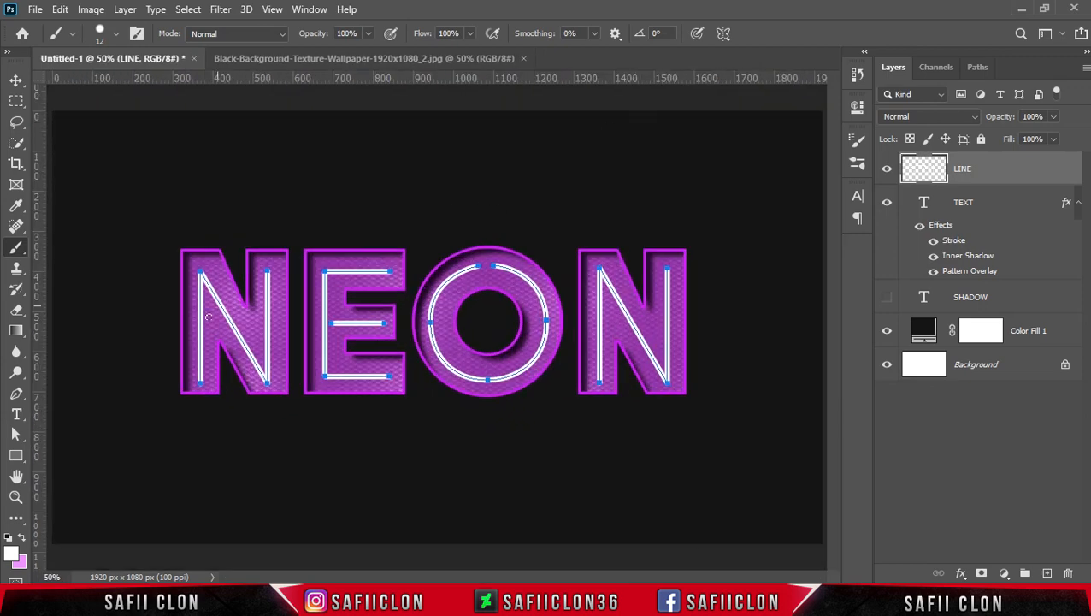
pyautogui.click(18, 395)
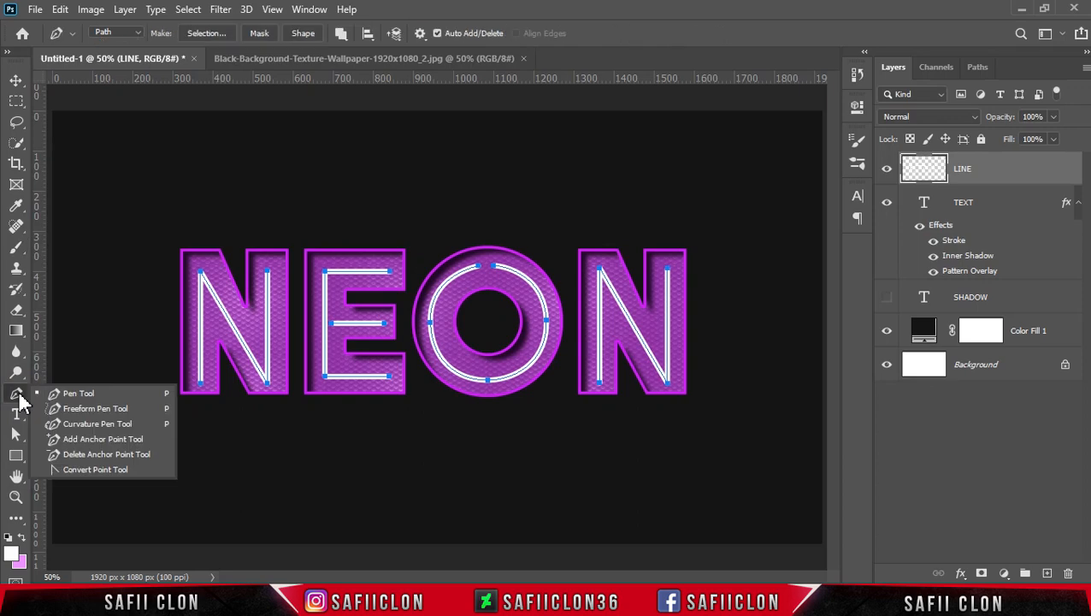
pyautogui.click(65, 394)
pyautogui.moveTo(111, 202); pyautogui.dragTo(763, 438)
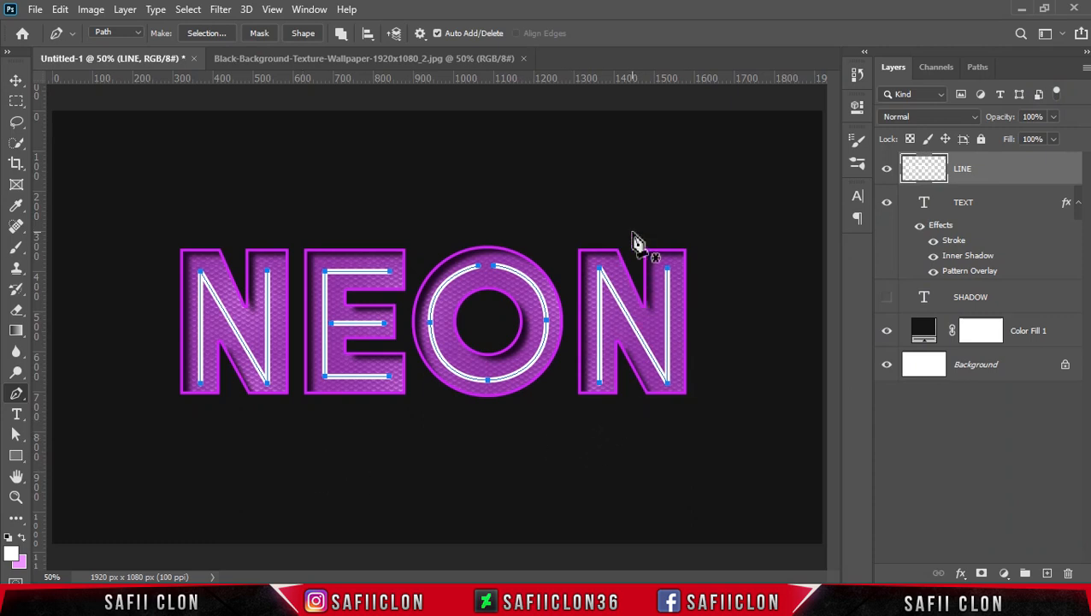
pyautogui.press('Delete')
pyautogui.press('Delete')
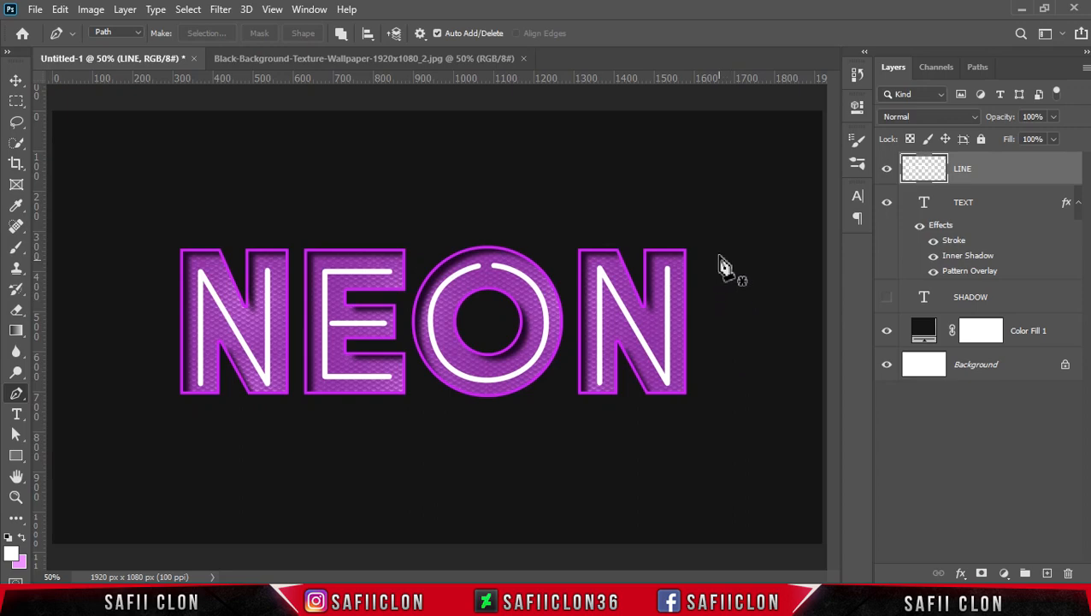
# Open the LINE layer's blending options and add an Inner Shadow effect.
pyautogui.rightClick(1012, 170)
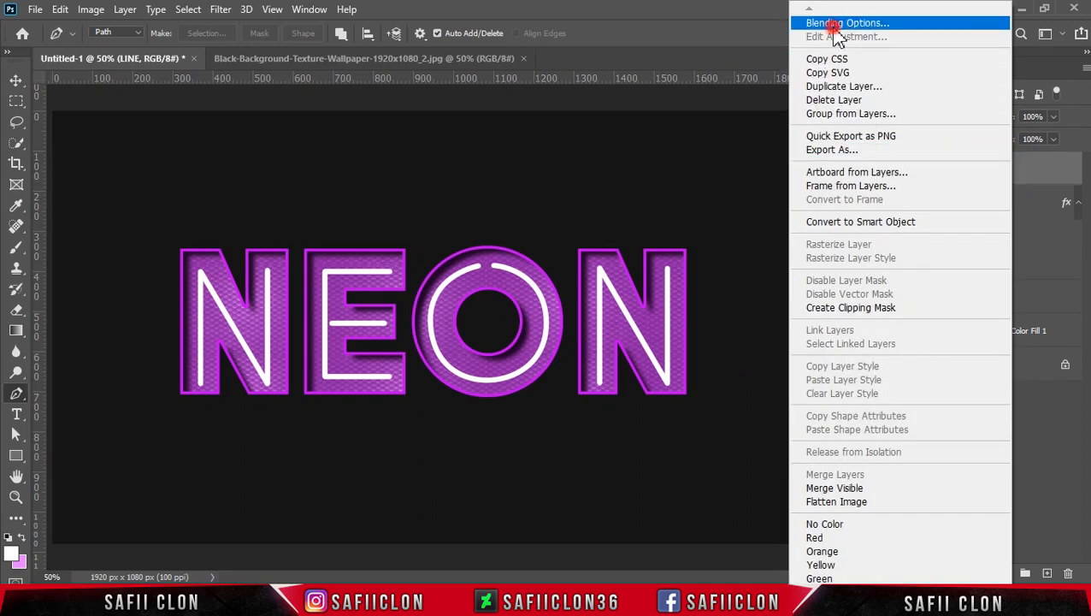
pyautogui.click(834, 23)
pyautogui.moveTo(509, 137); pyautogui.dragTo(670, 151)
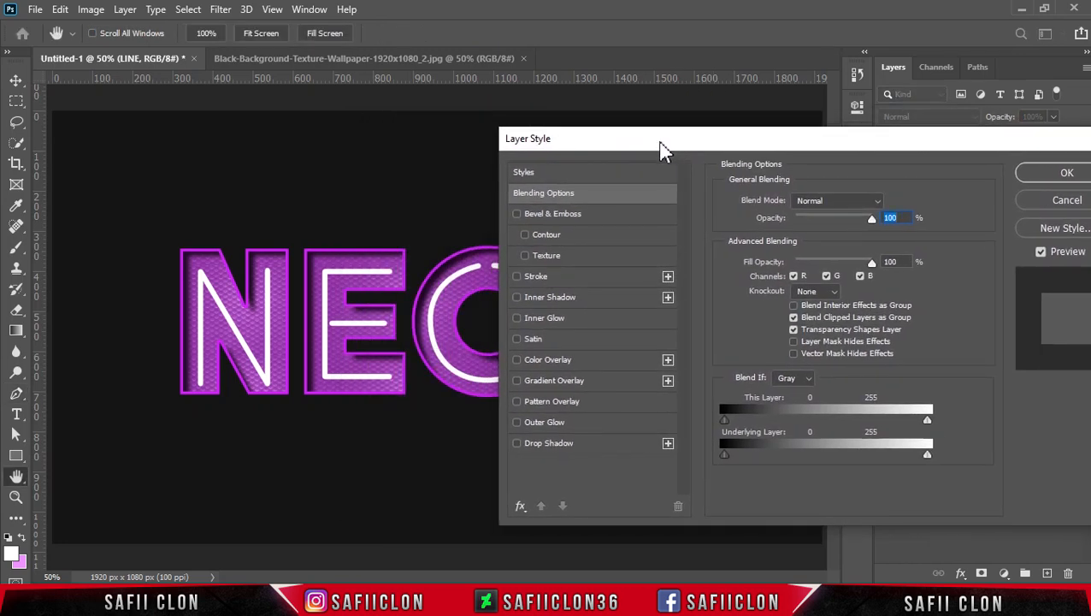
pyautogui.click(560, 299)
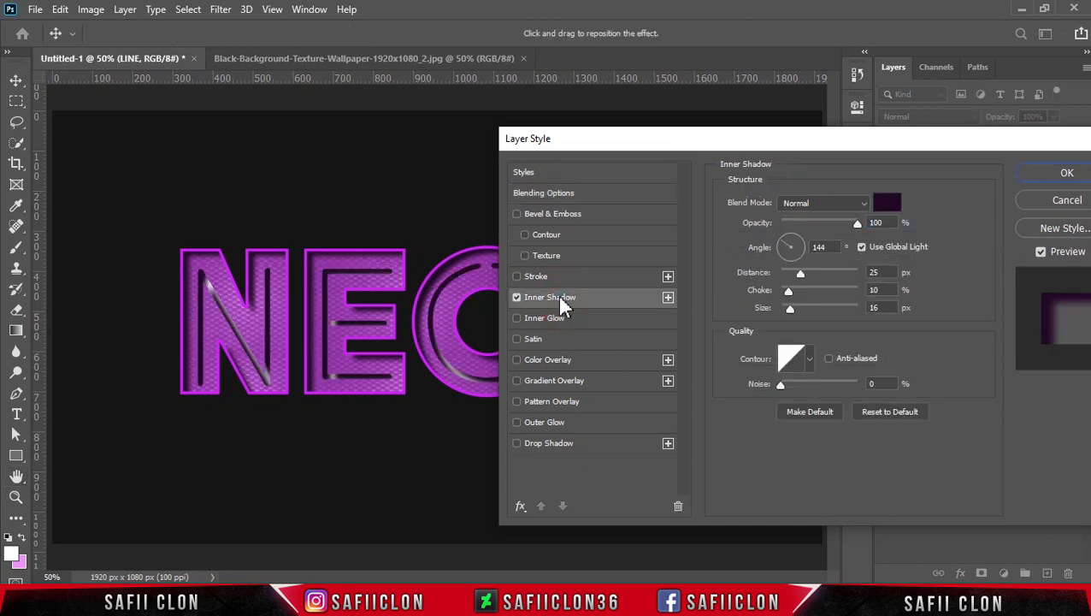
pyautogui.hotkey('ctrl', '+')
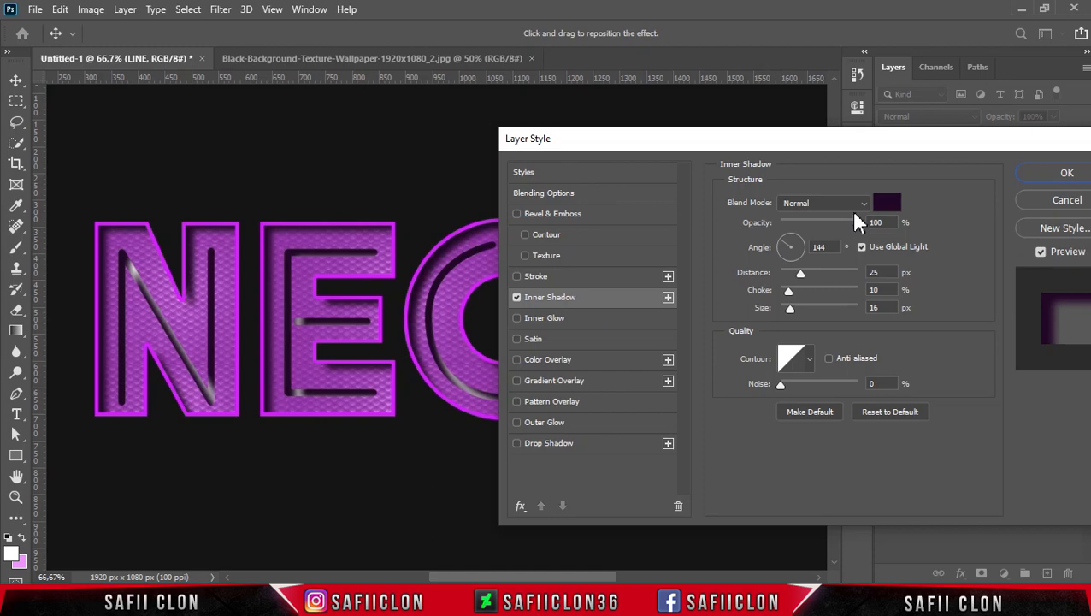
# Keep the inner shadow's blend mode at Normal and set its colour to db38ff.
pyautogui.click(850, 205)
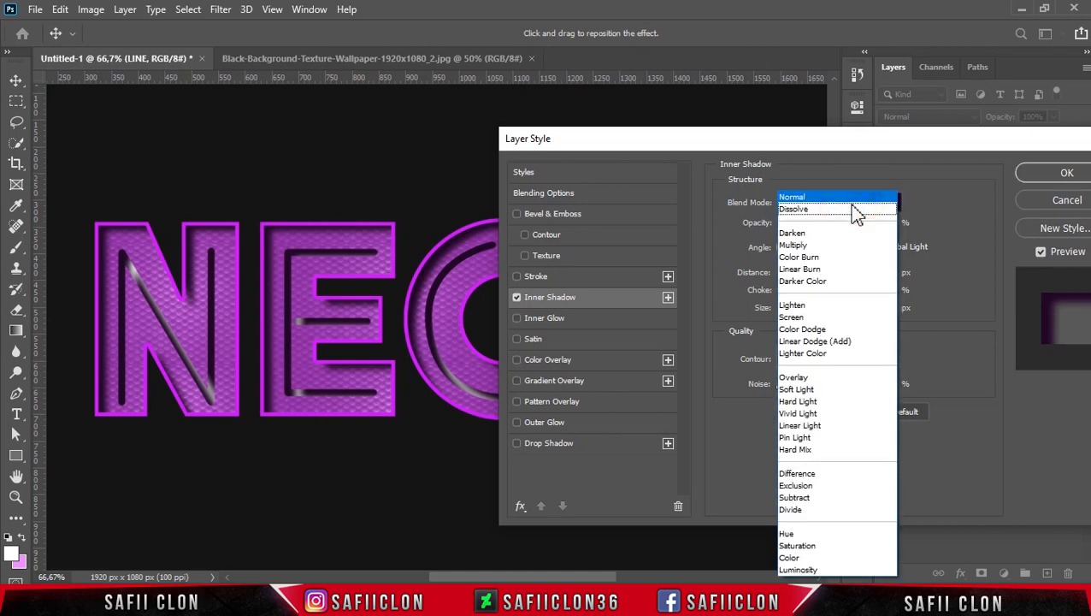
pyautogui.click(813, 199)
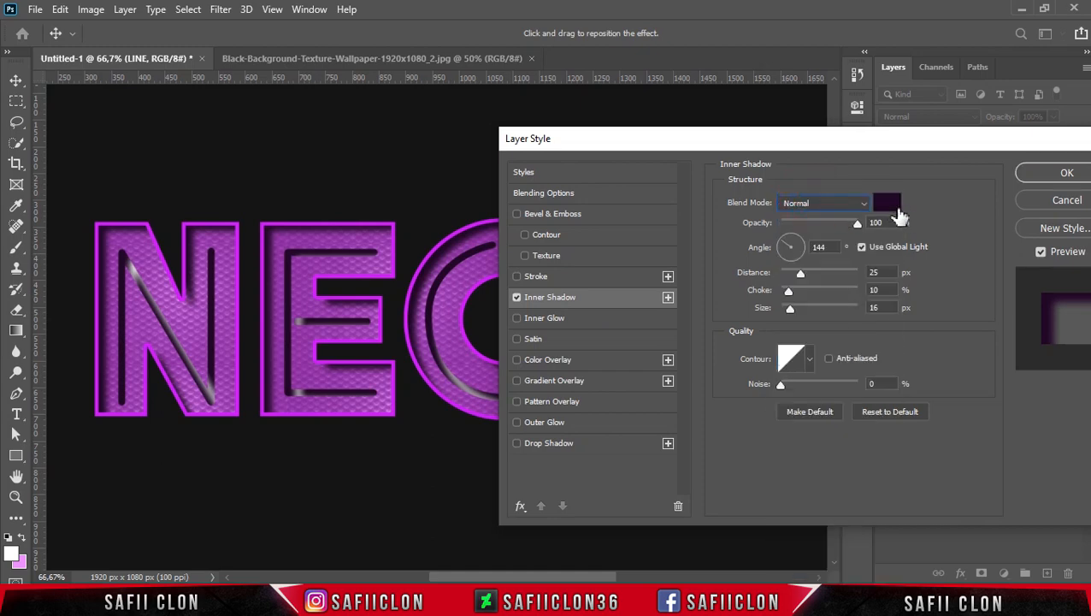
pyautogui.click(886, 202)
pyautogui.moveTo(753, 385); pyautogui.dragTo(701, 385)
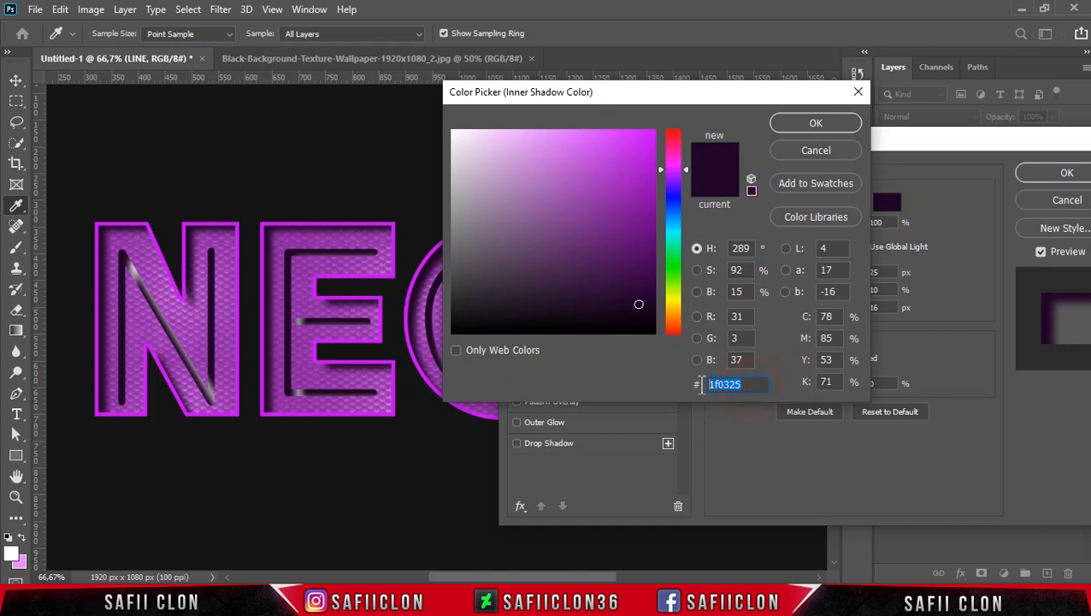
pyautogui.write('d')
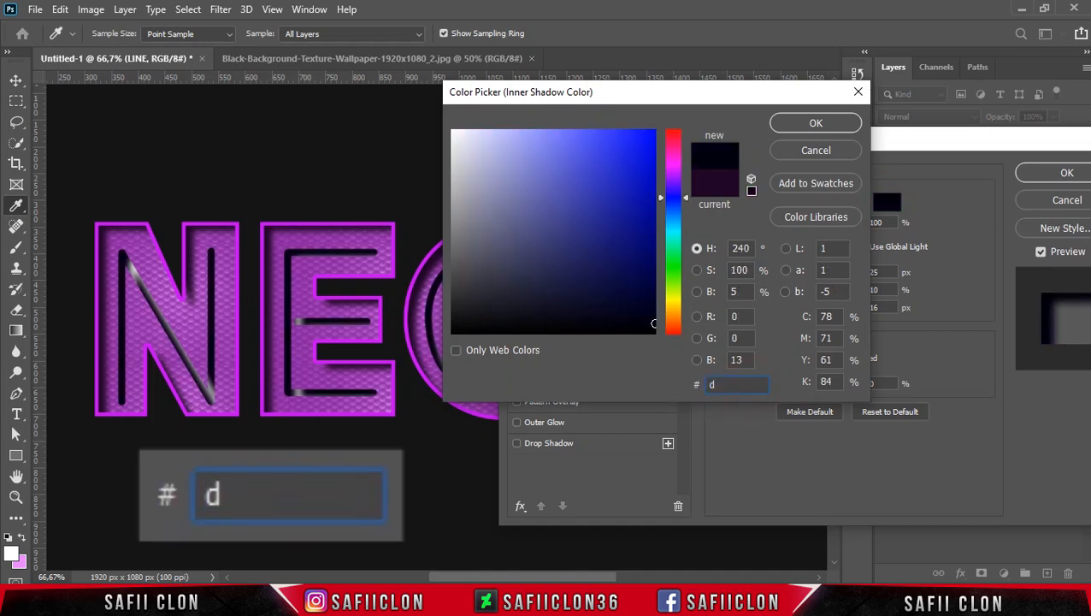
pyautogui.write('b3')
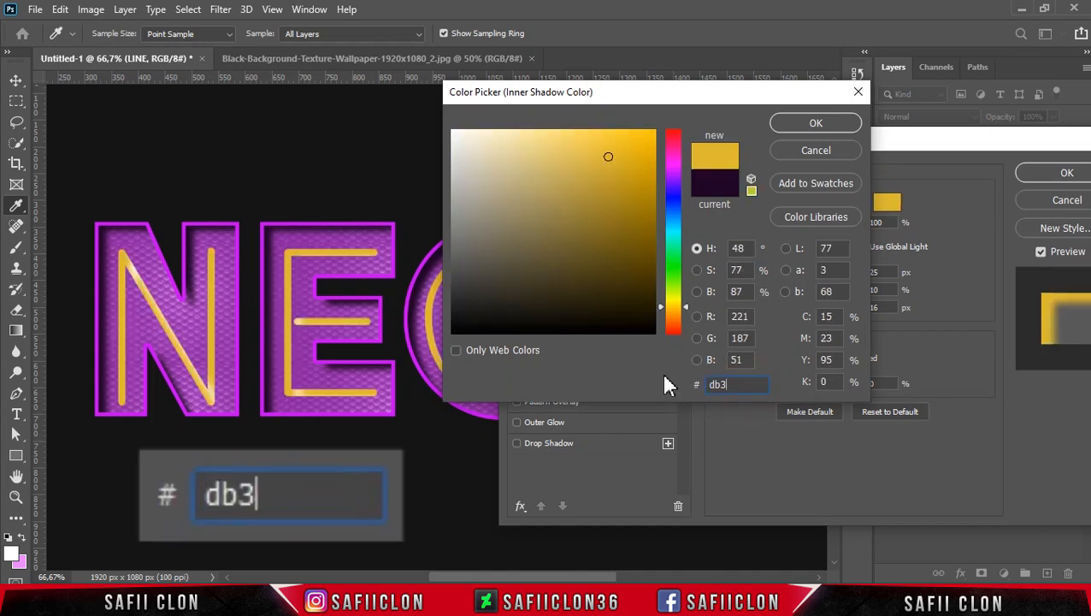
pyautogui.write('8ff')
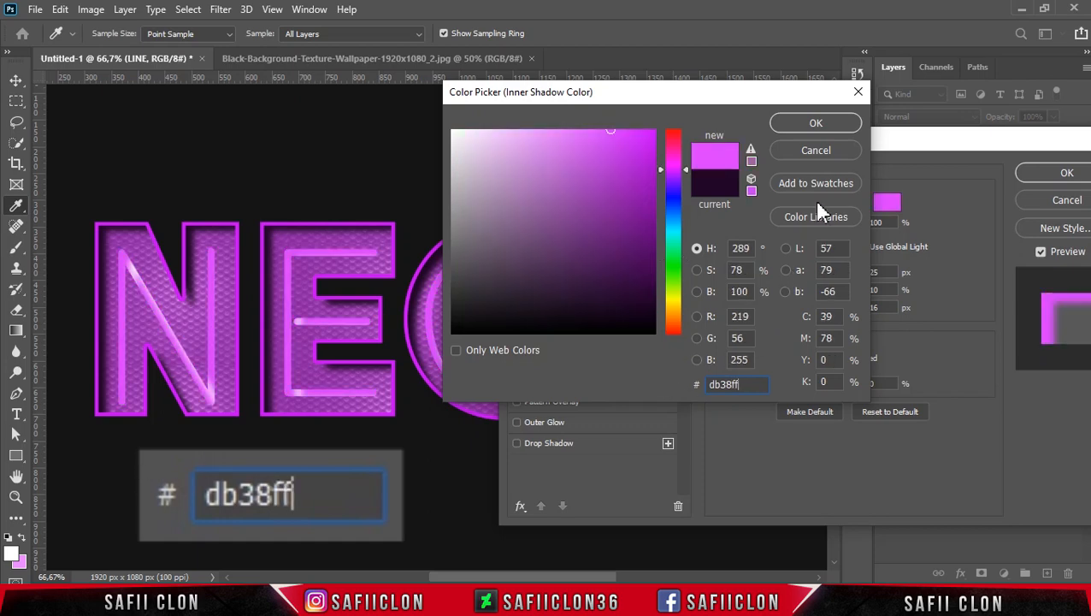
pyautogui.click(817, 122)
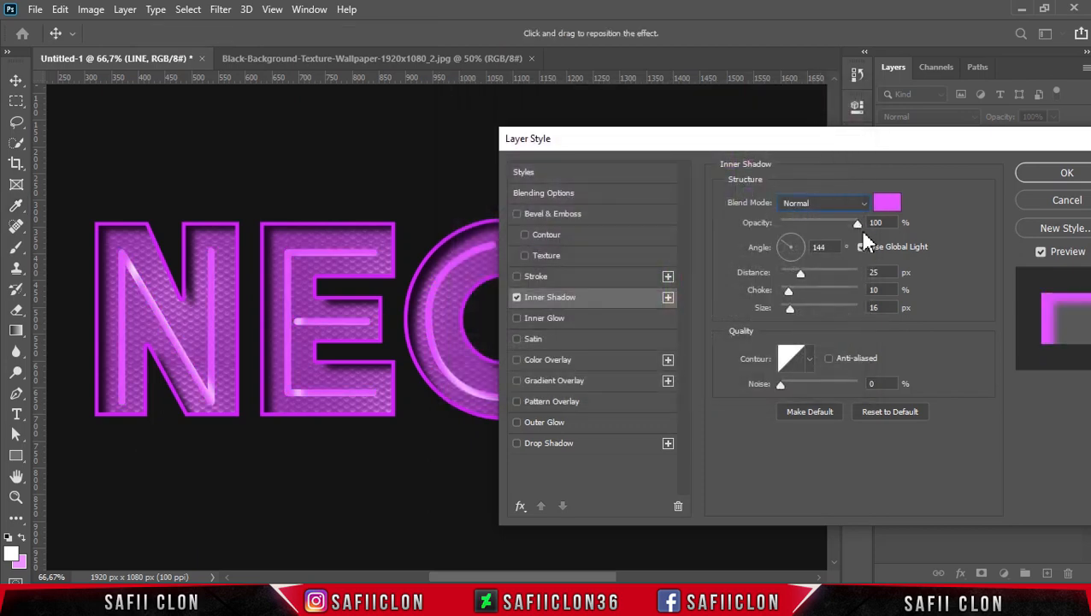
# Turn off global light for the inner shadow and set angle 90°, distance 0 px, choke 0% and size 7 px.
pyautogui.click(874, 222)
pyautogui.click(862, 247)
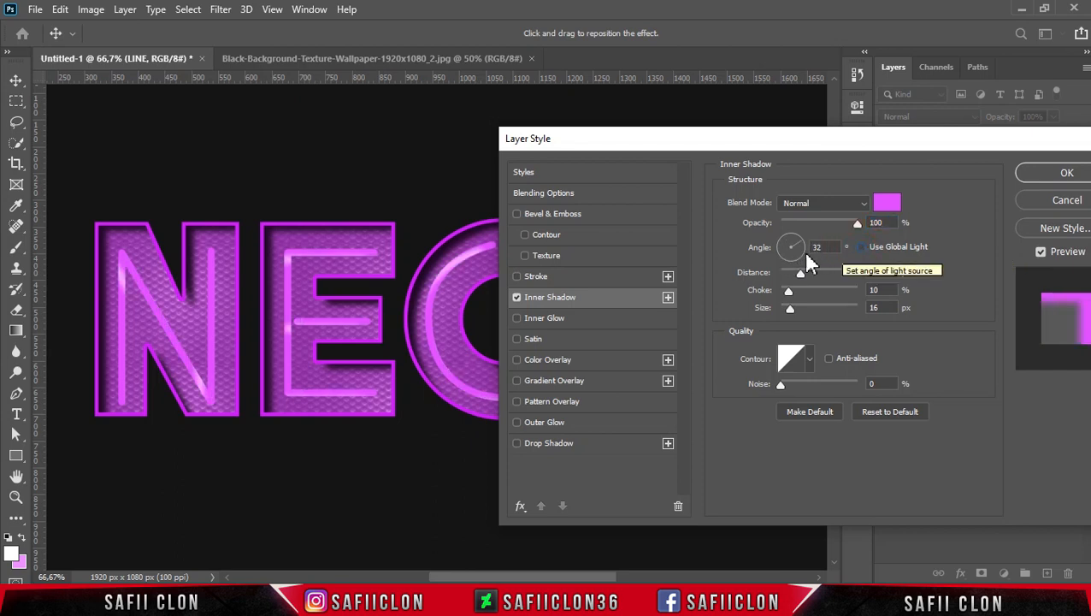
pyautogui.moveTo(786, 244)
pyautogui.mouseDown()
pyautogui.moveTo(800, 243)
pyautogui.moveTo(788, 231)
pyautogui.mouseUp()
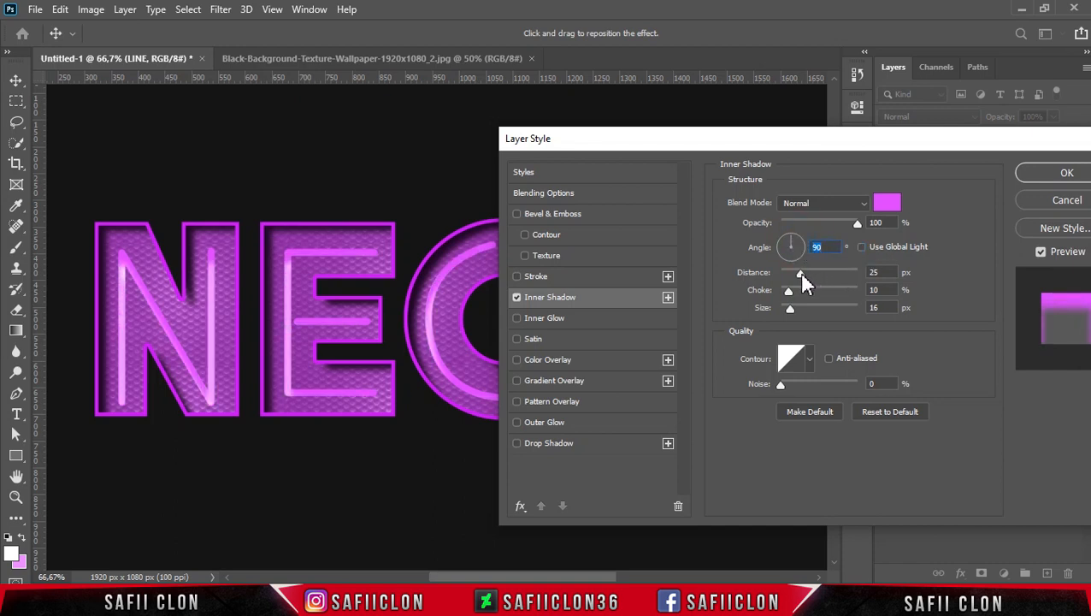
pyautogui.moveTo(799, 274); pyautogui.dragTo(810, 311)
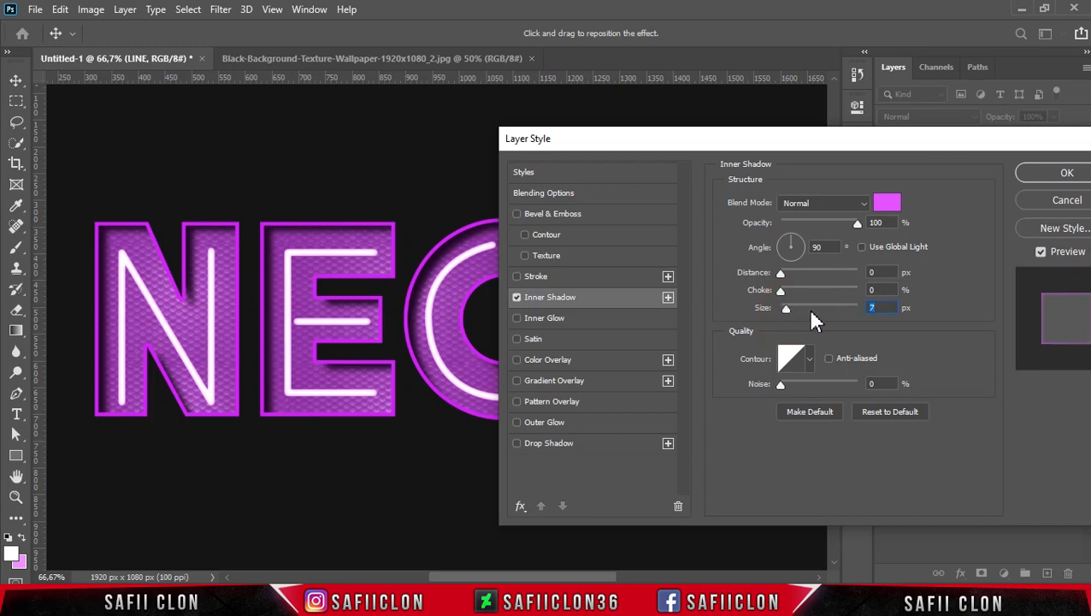
# Add an Inner Glow to the LINE layer with Hard Light blend mode, 96% opacity and colour 8d1aa7.
pyautogui.click(553, 321)
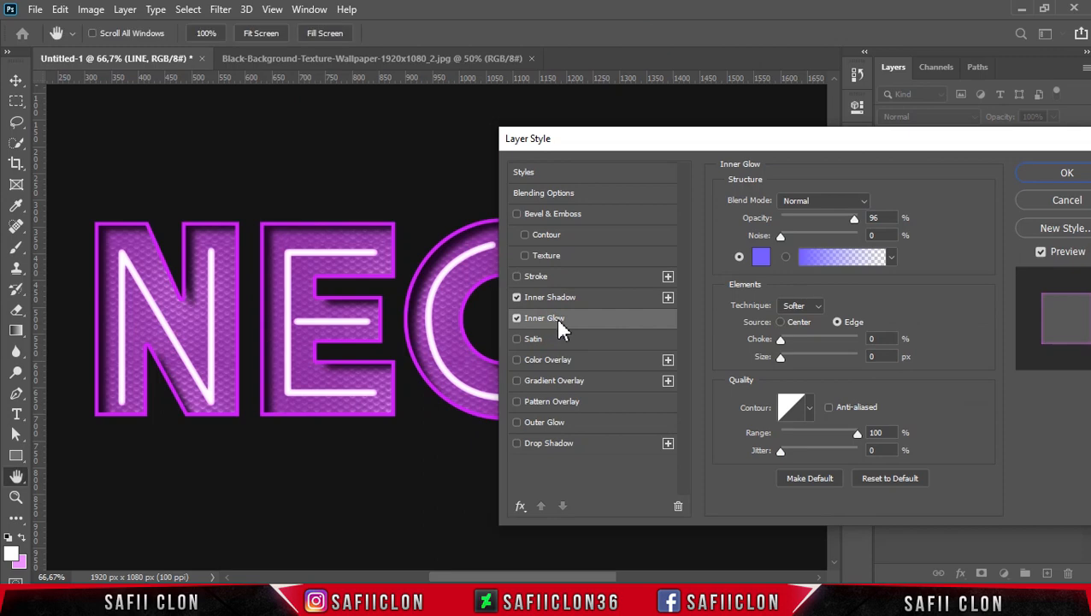
pyautogui.click(826, 205)
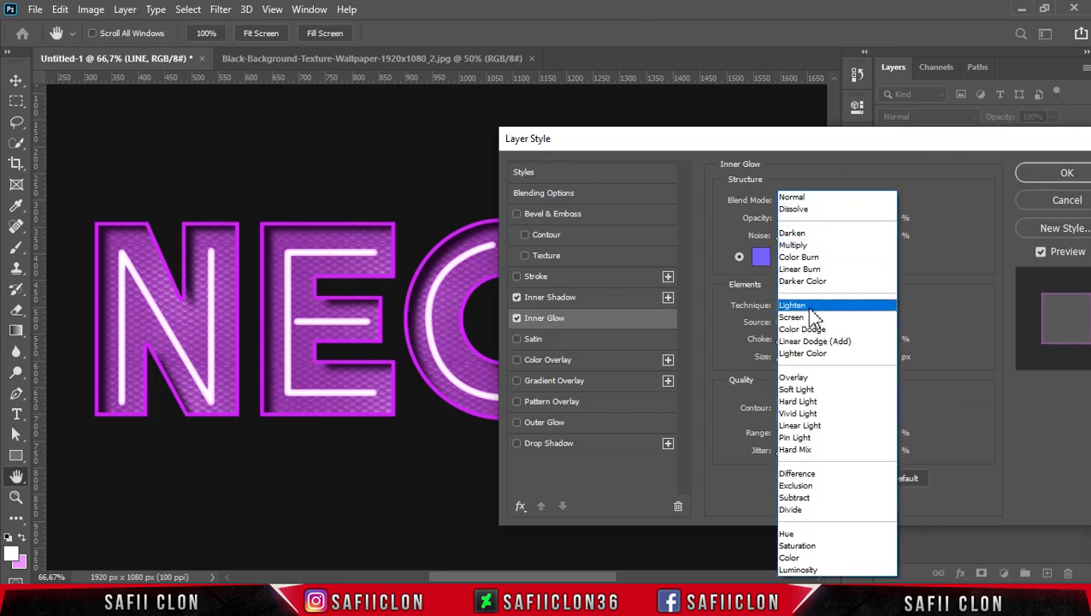
pyautogui.click(806, 403)
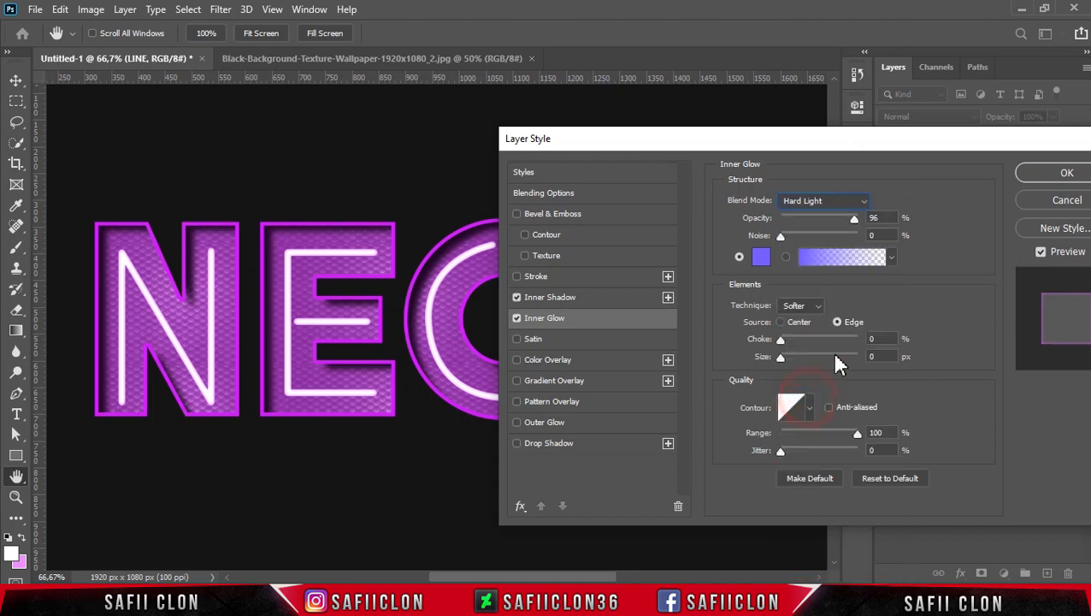
pyautogui.click(873, 218)
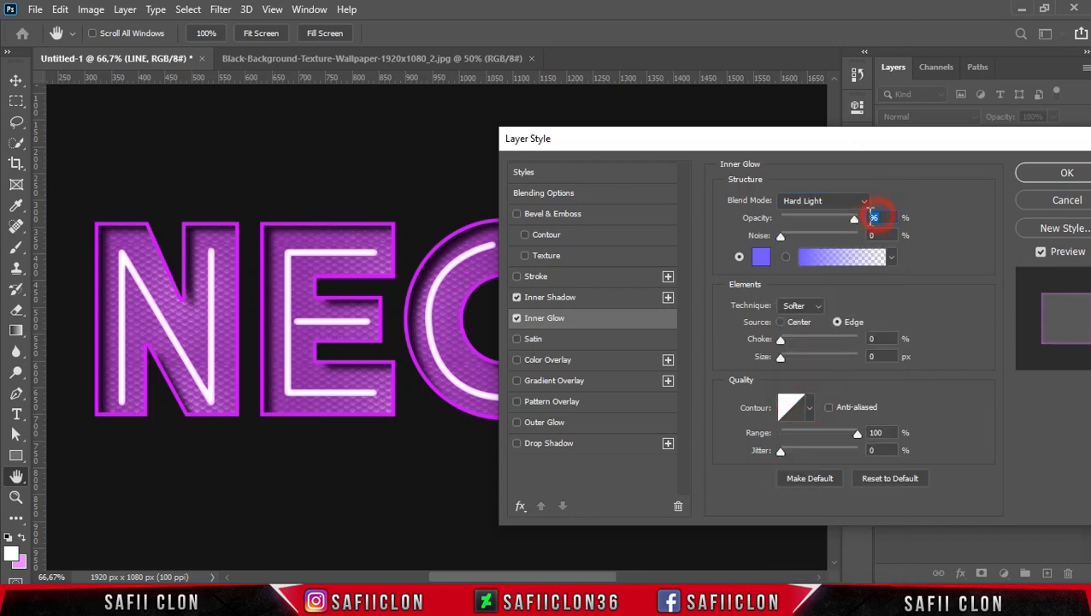
pyautogui.click(761, 256)
pyautogui.click(749, 387)
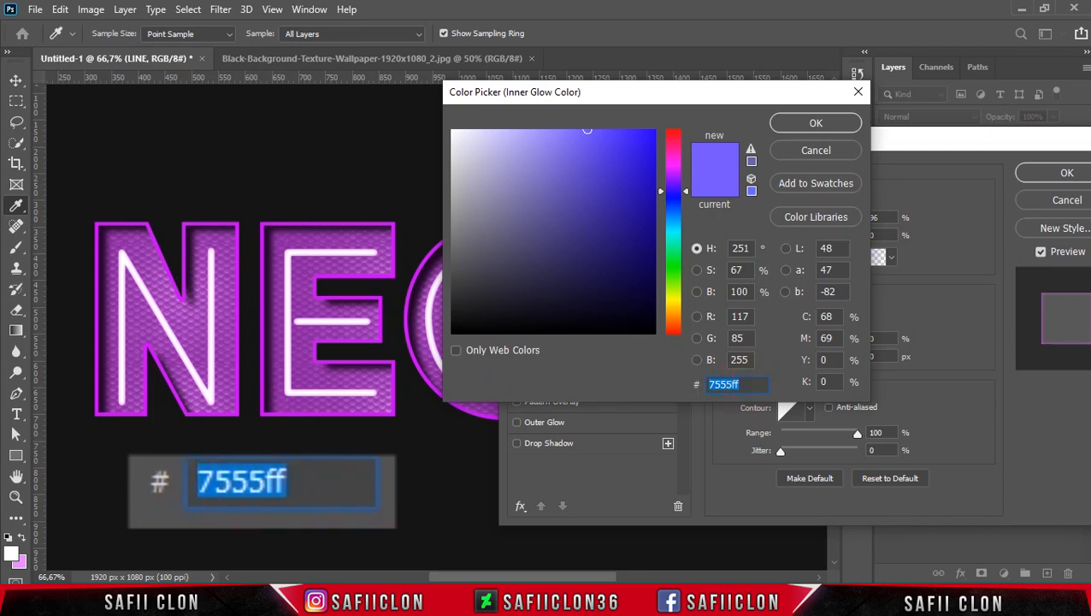
pyautogui.write('8d1aa7')
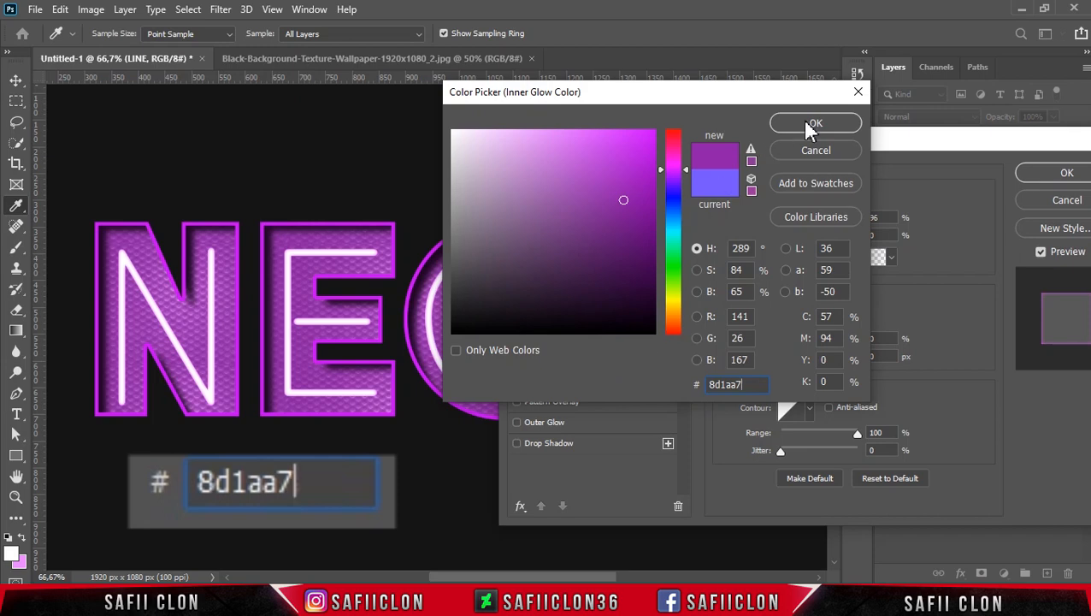
pyautogui.click(811, 126)
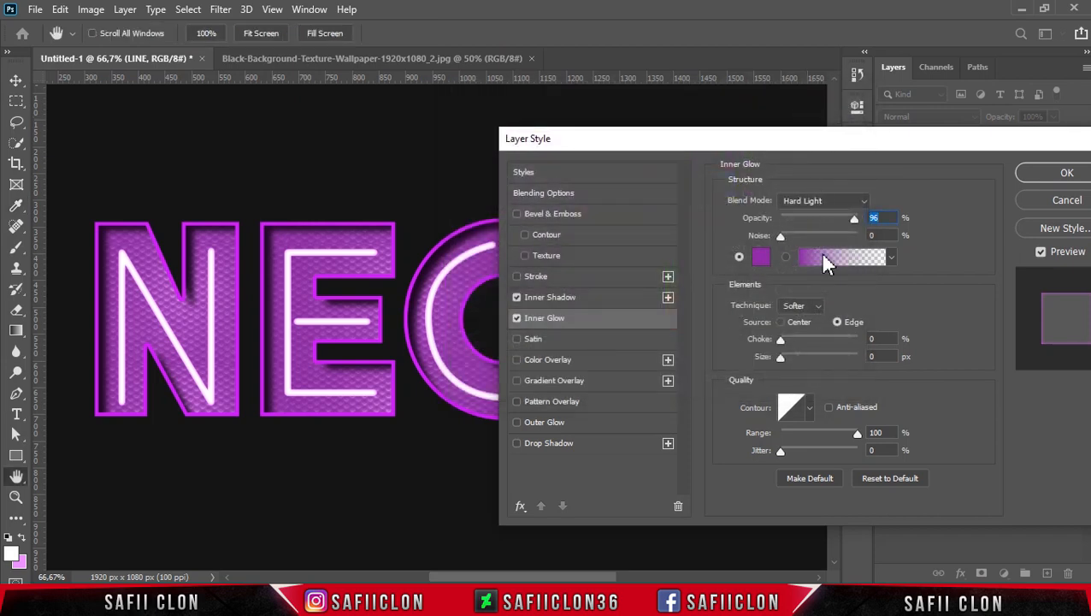
# Set the inner glow's source to Edge, its choke to 15% and its size to about 7 px.
pyautogui.click(835, 322)
pyautogui.moveTo(781, 340); pyautogui.dragTo(793, 342)
pyautogui.moveTo(791, 340); pyautogui.dragTo(785, 357)
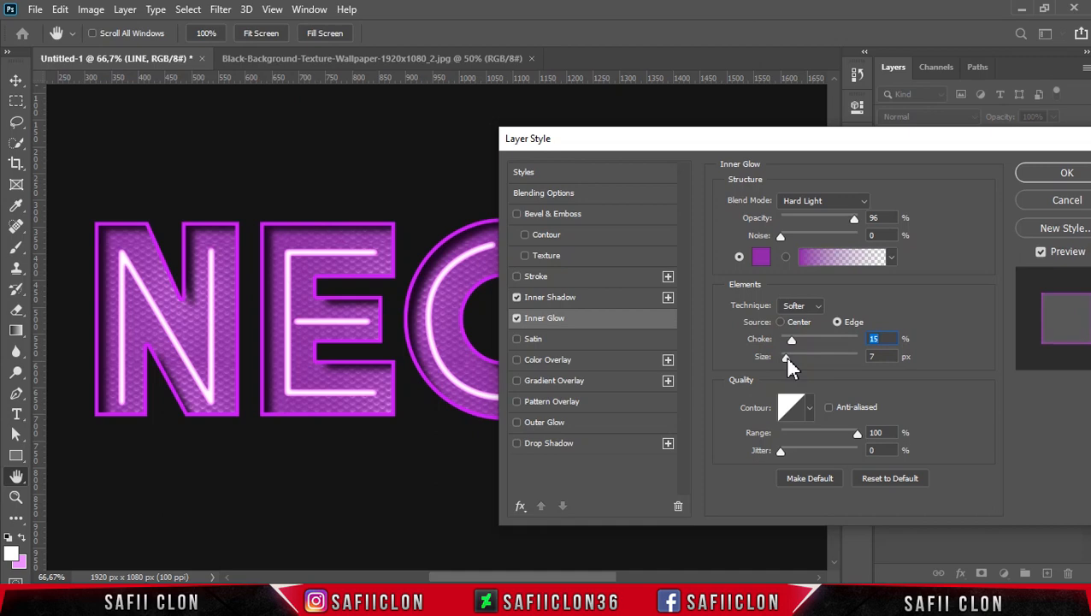
pyautogui.moveTo(786, 359); pyautogui.dragTo(788, 357)
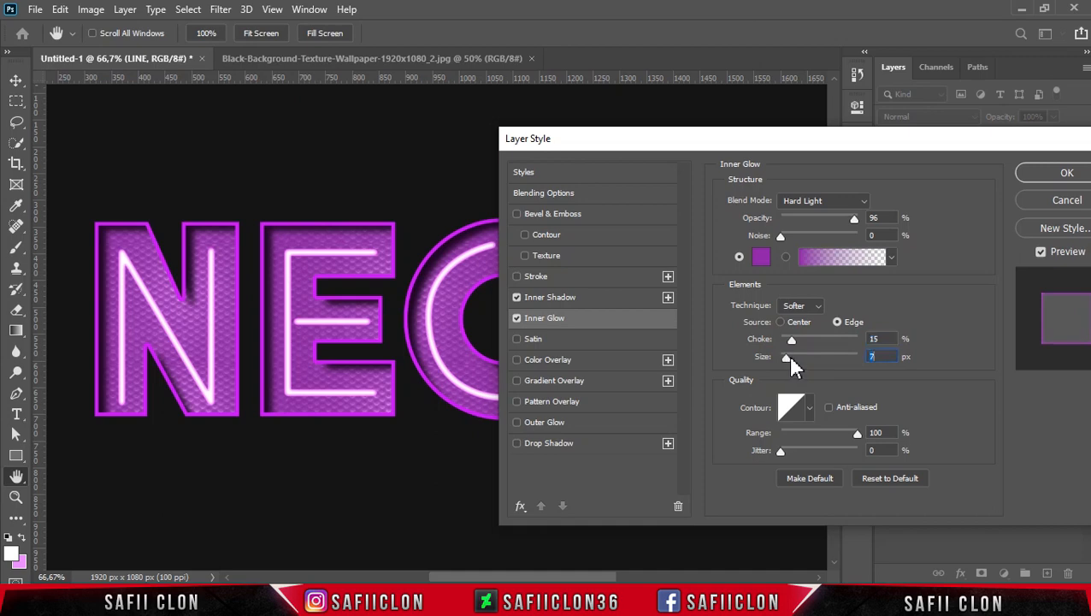
# Add an Outer Glow to the LINE layer with Lighten blend mode, 80% opacity and colour d92eff.
pyautogui.click(558, 422)
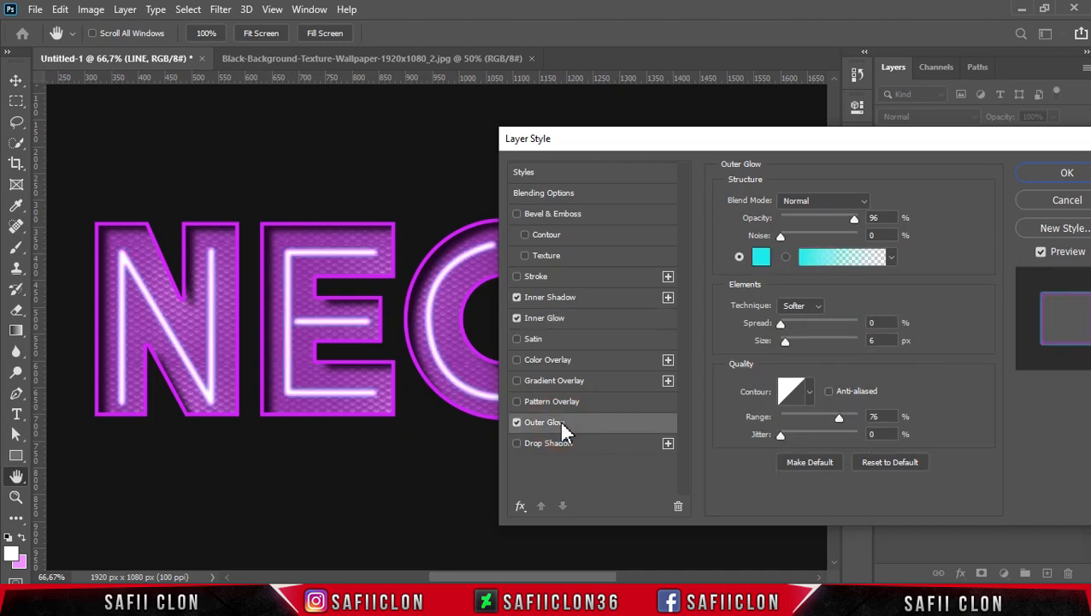
pyautogui.click(827, 199)
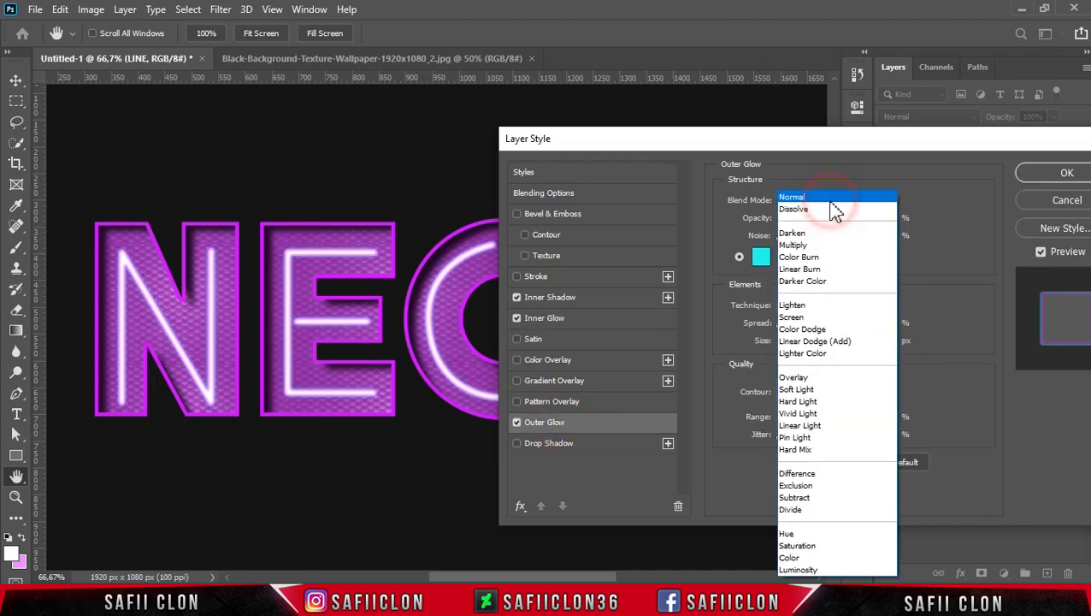
pyautogui.click(793, 305)
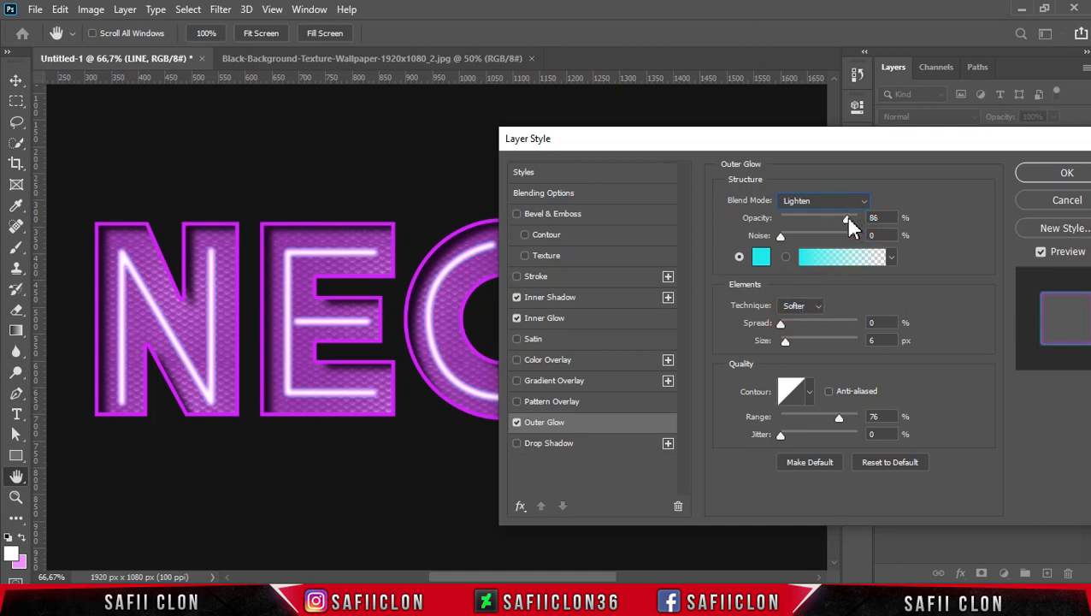
pyautogui.click(841, 213)
pyautogui.click(761, 257)
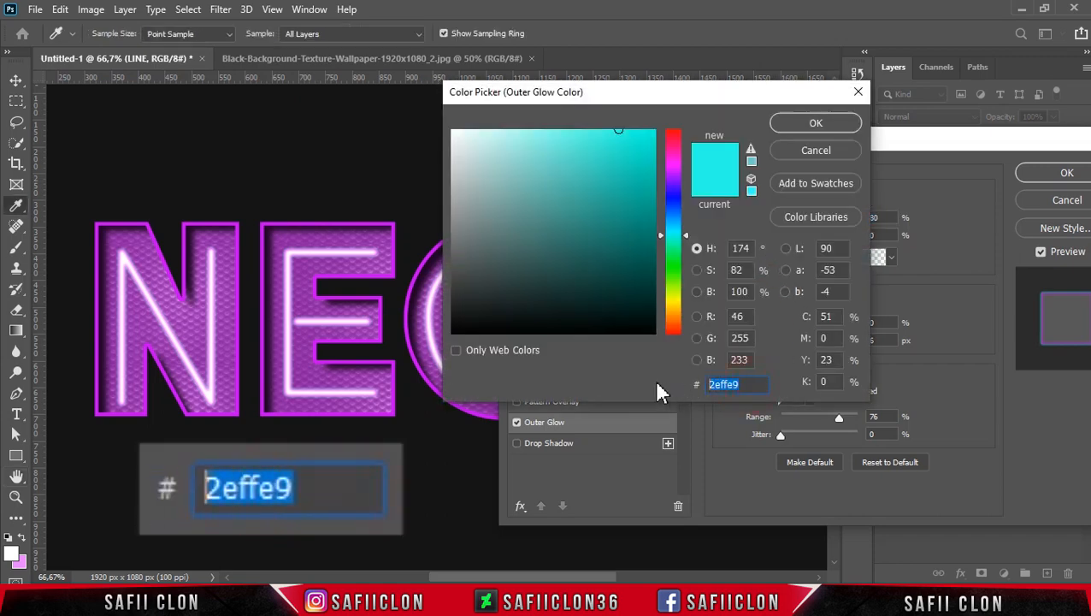
pyautogui.write('d9')
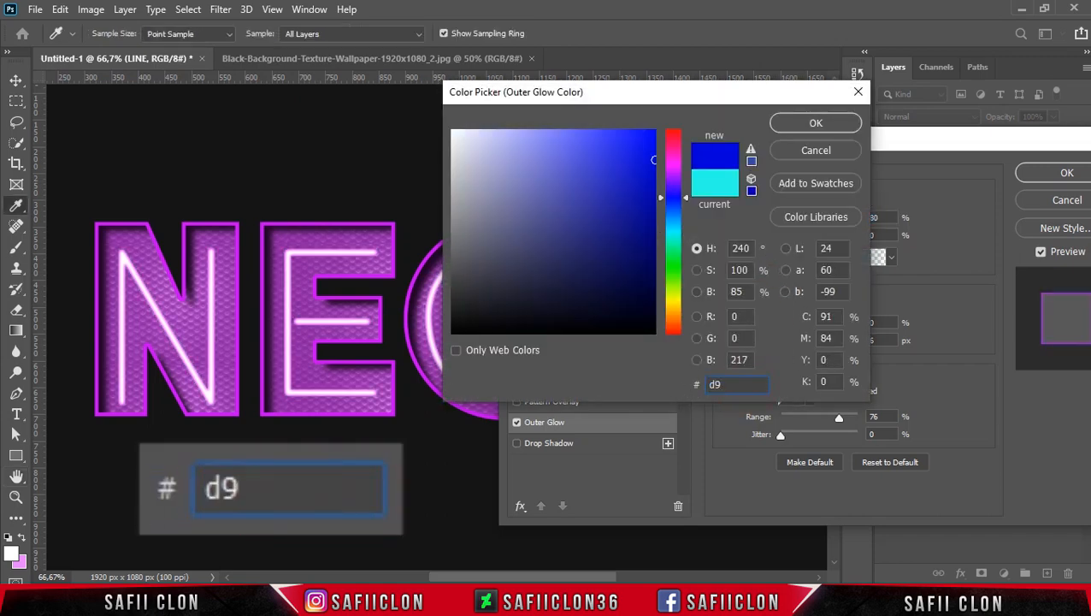
pyautogui.write('2eff')
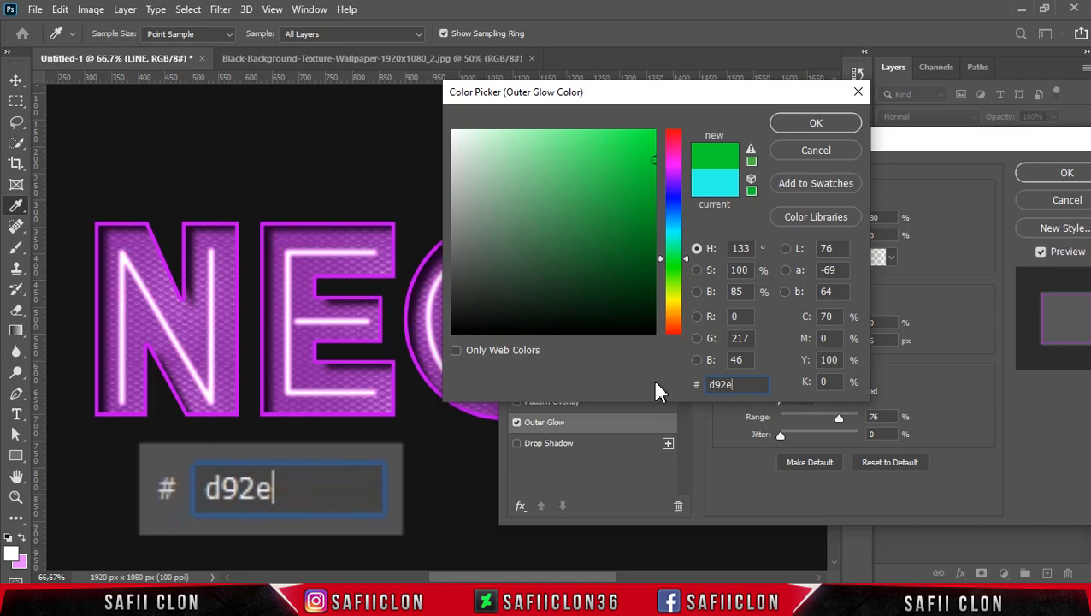
pyautogui.click(814, 124)
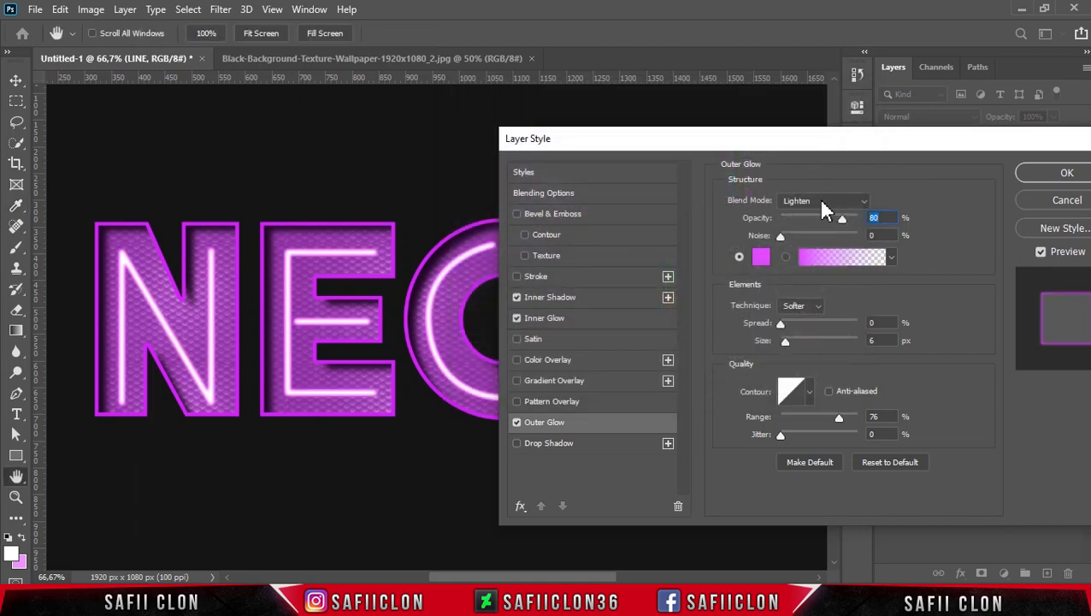
# Enlarge the outer glow's size with spread at 0% and fine-tune its range.
pyautogui.click(780, 325)
pyautogui.moveTo(779, 339); pyautogui.dragTo(797, 352)
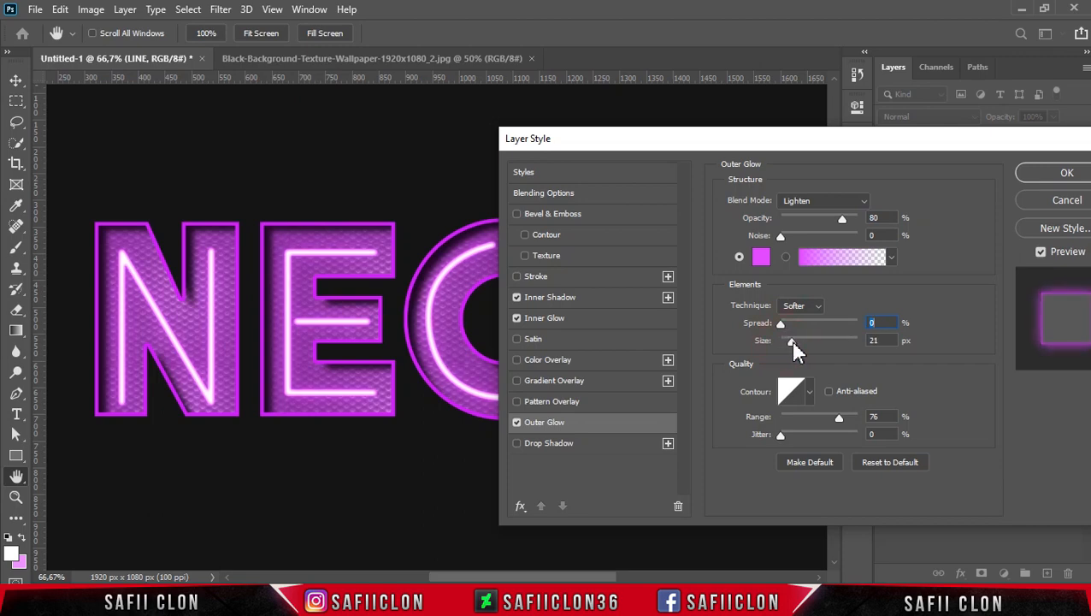
pyautogui.moveTo(793, 339); pyautogui.dragTo(801, 351)
pyautogui.moveTo(839, 421); pyautogui.dragTo(837, 421)
pyautogui.moveTo(837, 419); pyautogui.dragTo(839, 419)
# Add a Drop Shadow to the LINE layer with Normal blend mode and the pale pink colour ffd3fd.
pyautogui.click(579, 448)
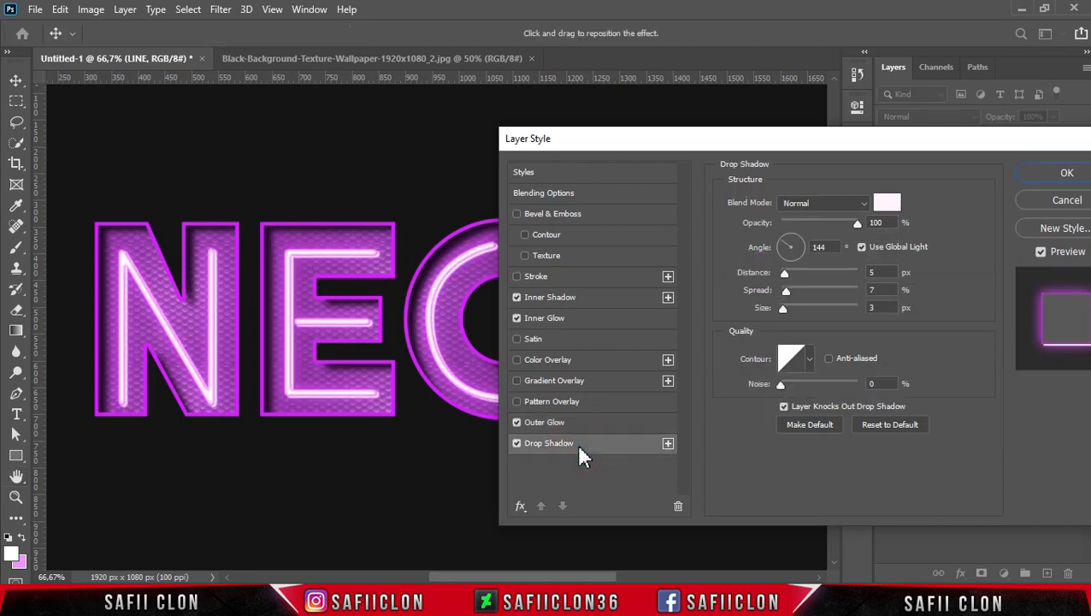
pyautogui.click(825, 203)
pyautogui.click(821, 203)
pyautogui.click(890, 206)
pyautogui.click(491, 126)
pyautogui.click(491, 127)
pyautogui.moveTo(493, 133); pyautogui.dragTo(486, 128)
pyautogui.click(803, 126)
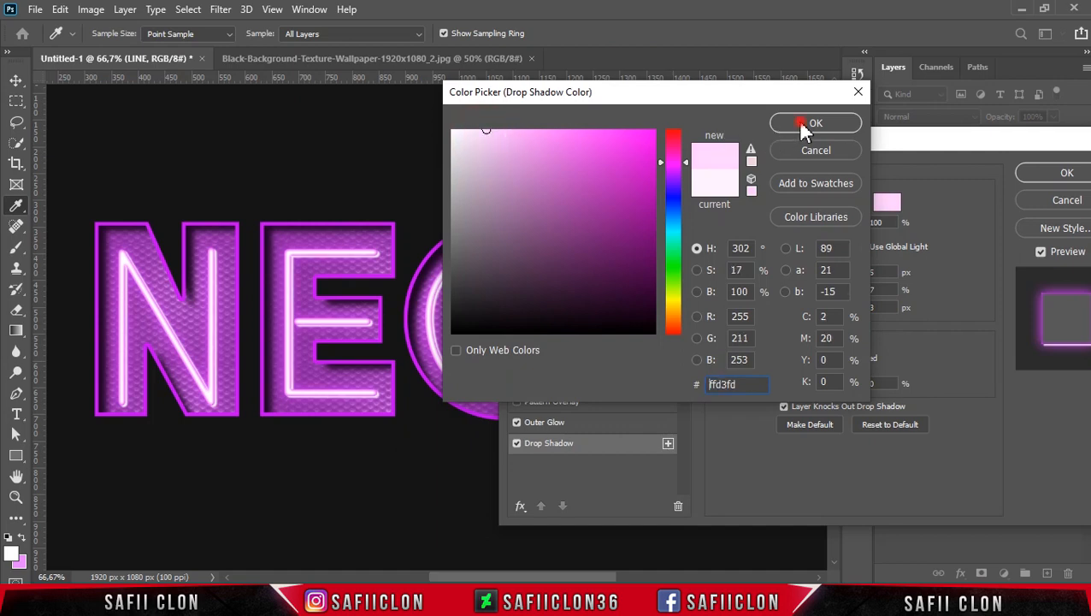
# Tune the pink drop shadow to 100% opacity, 144° angle, 5 px distance, 6% spread and 3 px size.
pyautogui.click(858, 224)
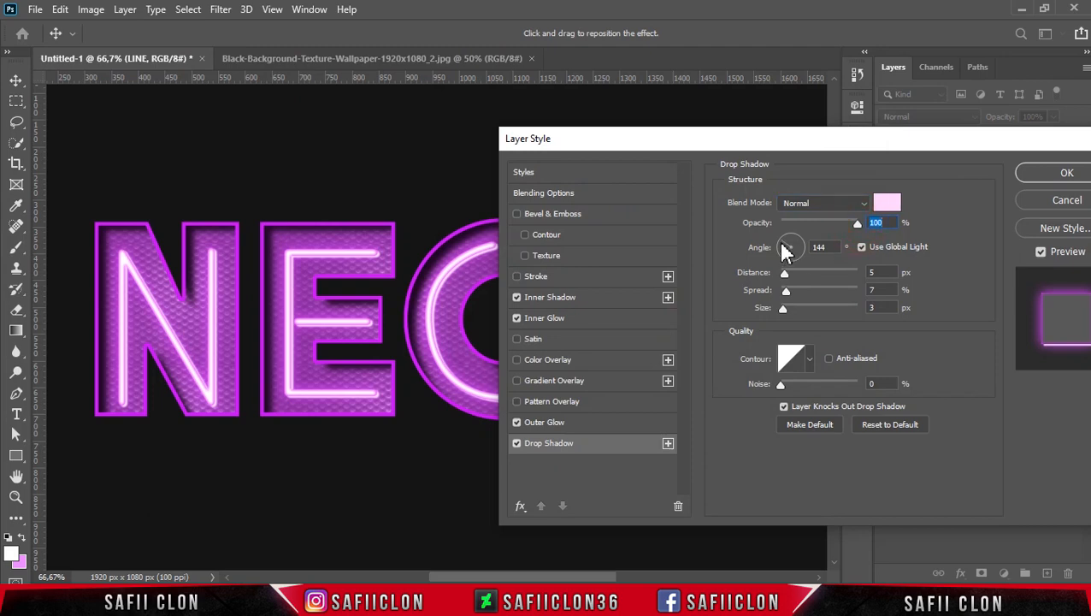
pyautogui.click(819, 247)
pyautogui.moveTo(786, 274); pyautogui.dragTo(783, 274)
pyautogui.click(784, 273)
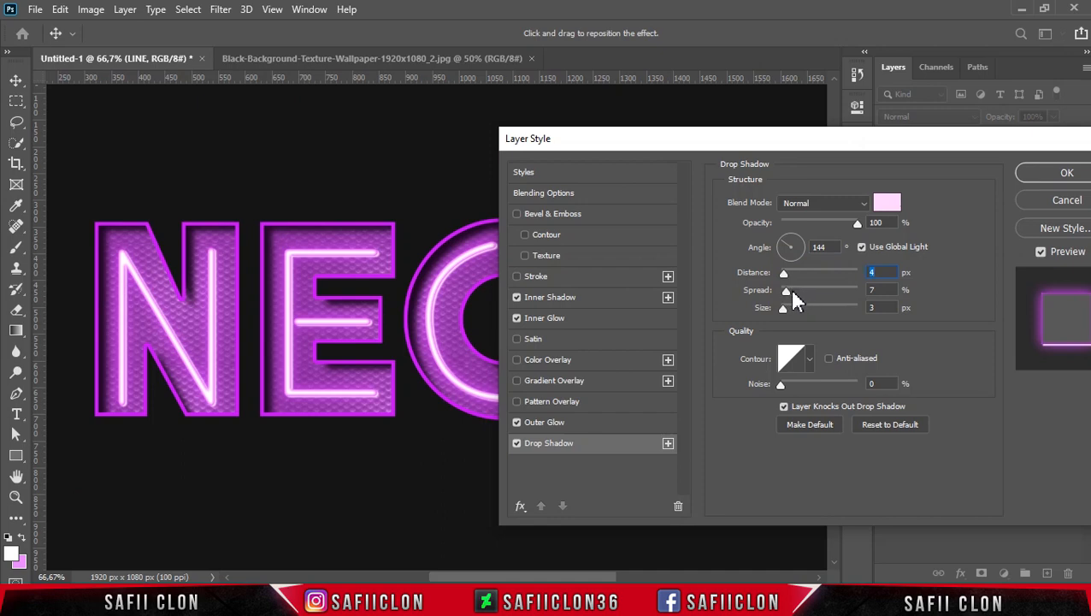
pyautogui.click(785, 290)
pyautogui.click(783, 307)
pyautogui.moveTo(783, 272); pyautogui.dragTo(785, 272)
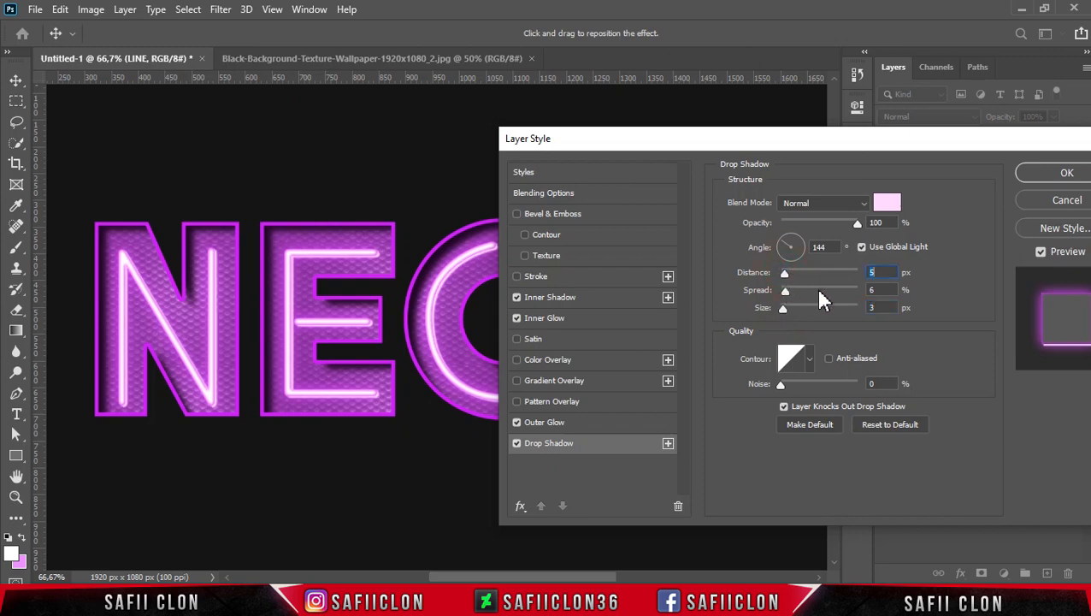
# Add a second Drop Shadow to the LINE layer with Normal blend mode and the dark purple colour 2f012d.
pyautogui.click(667, 445)
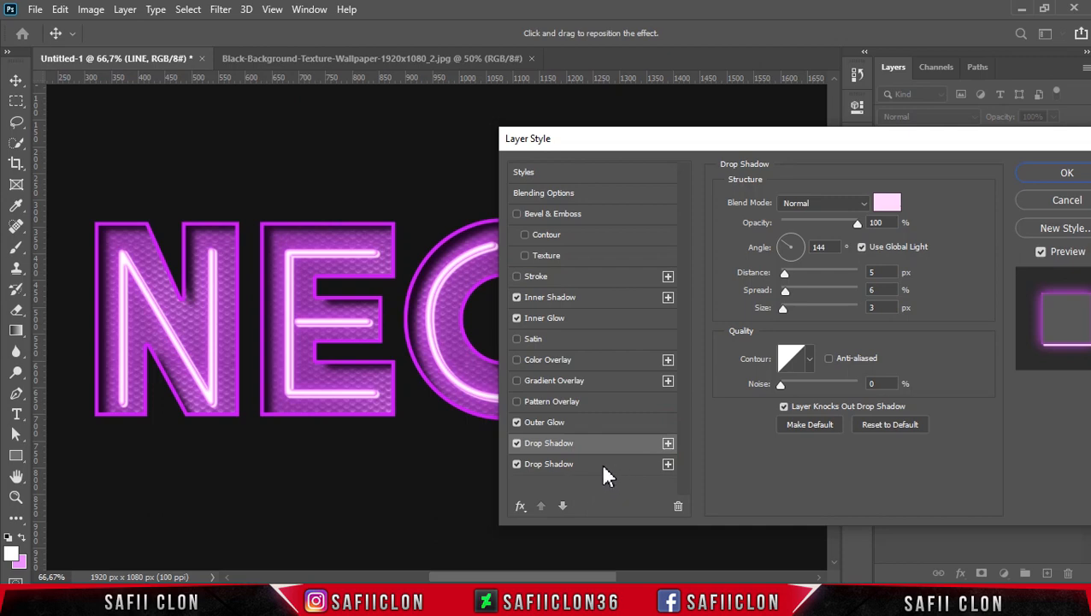
pyautogui.click(602, 467)
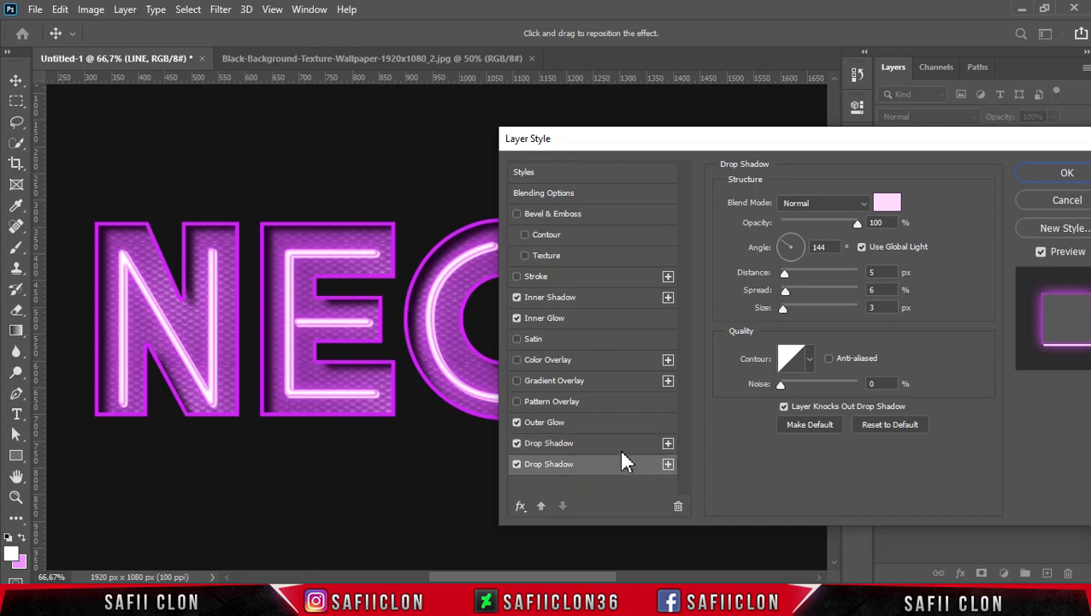
pyautogui.click(838, 205)
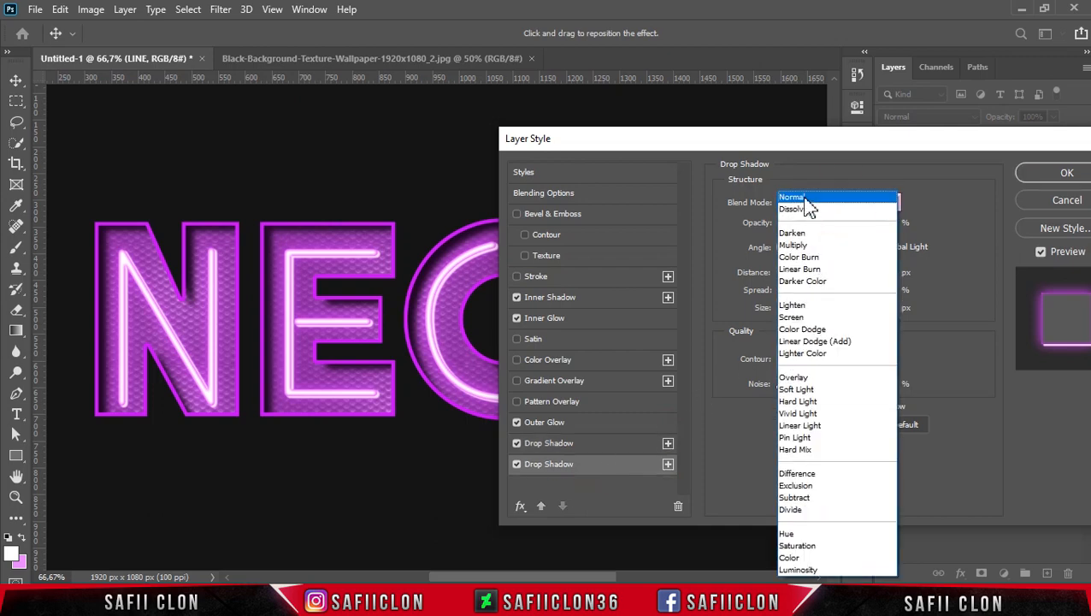
pyautogui.click(807, 198)
pyautogui.click(886, 202)
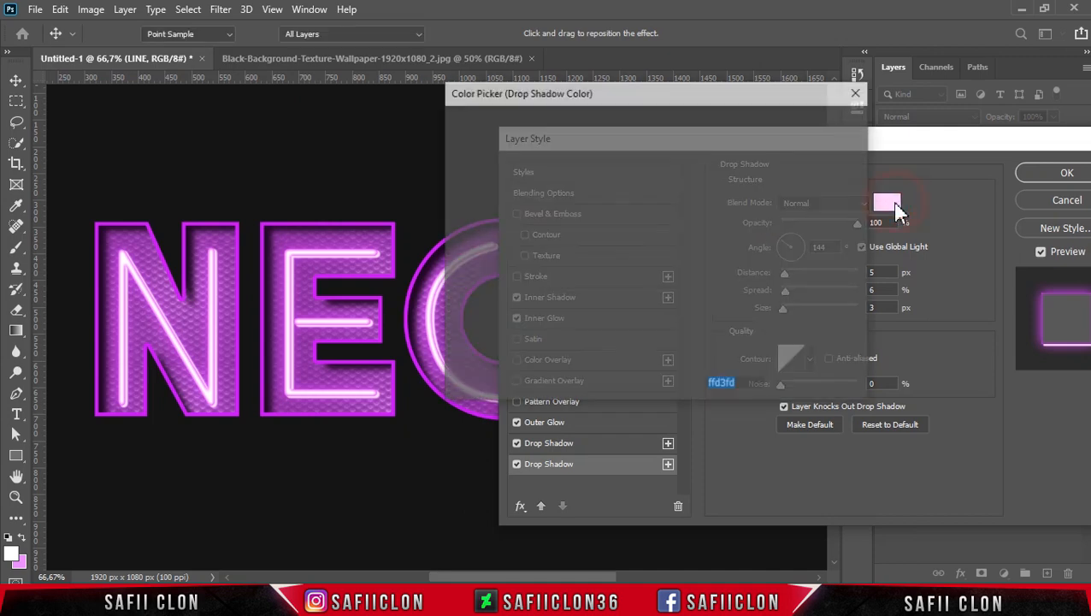
pyautogui.write('2')
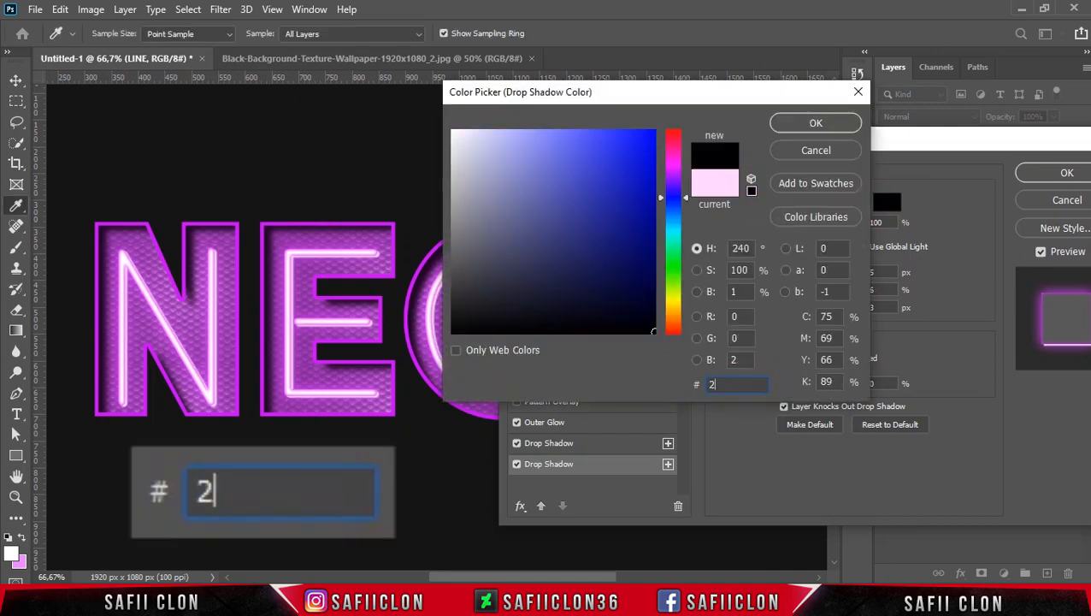
pyautogui.write('f0')
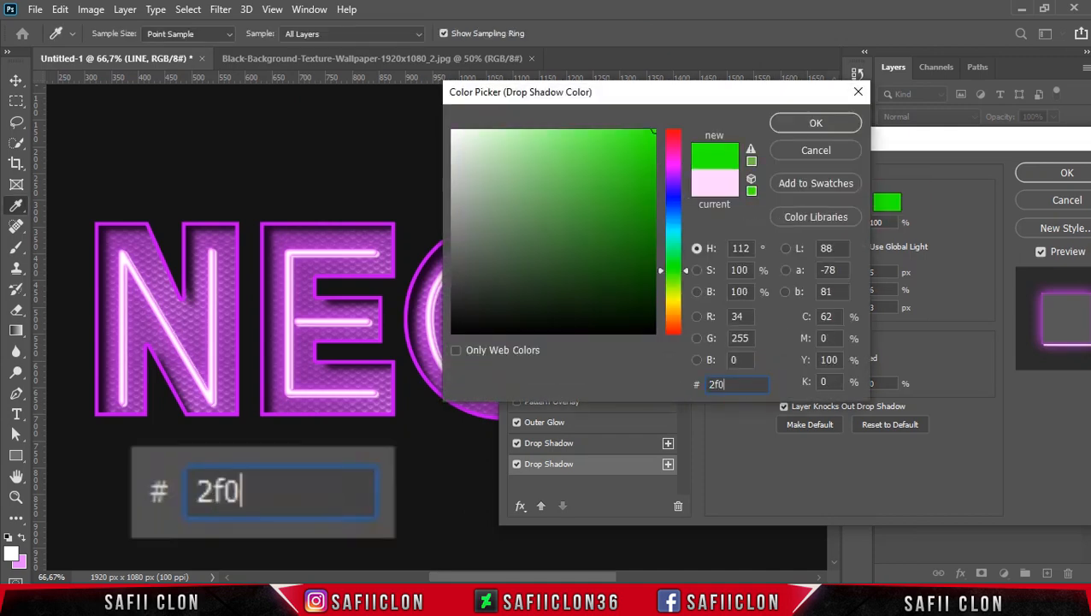
pyautogui.write('12d')
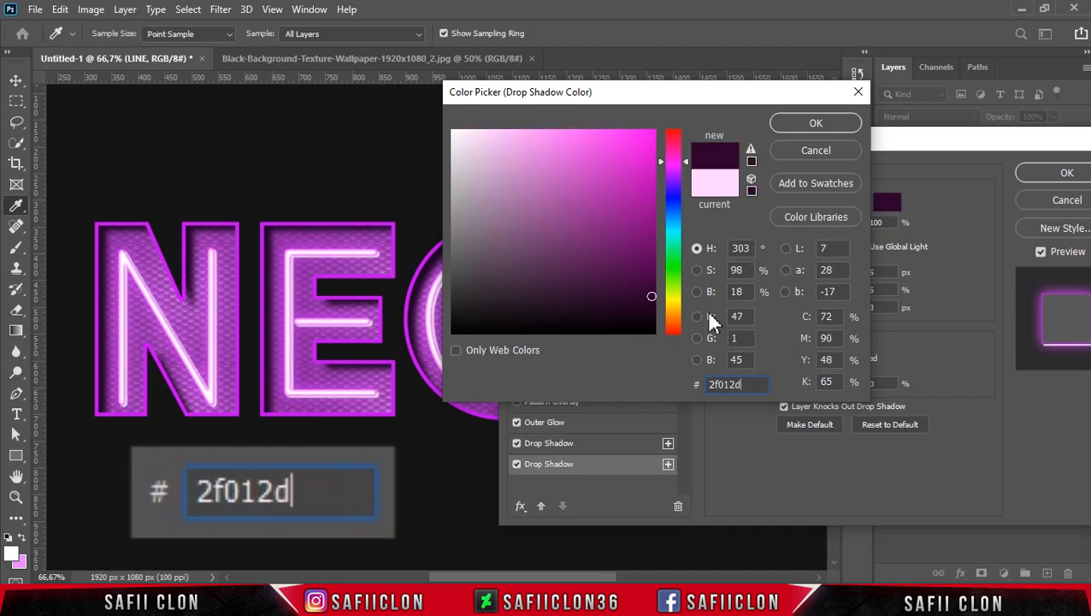
pyautogui.click(815, 126)
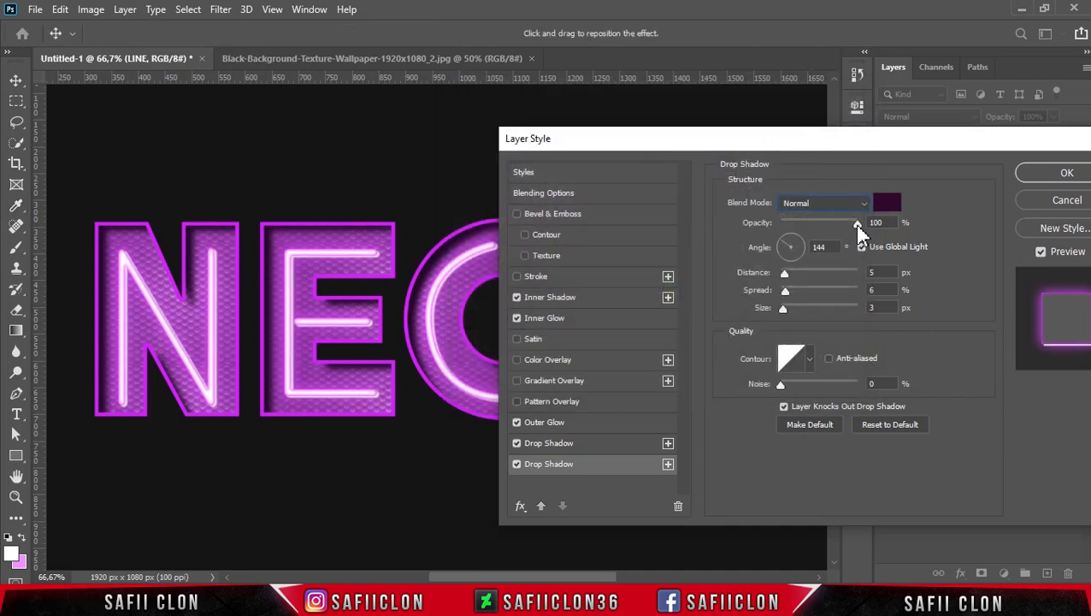
# Set the dark drop shadow to 92% opacity, 145° angle, 25 px distance, 20% spread and 13 px size.
pyautogui.moveTo(858, 227); pyautogui.dragTo(852, 227)
pyautogui.moveTo(780, 242); pyautogui.dragTo(797, 292)
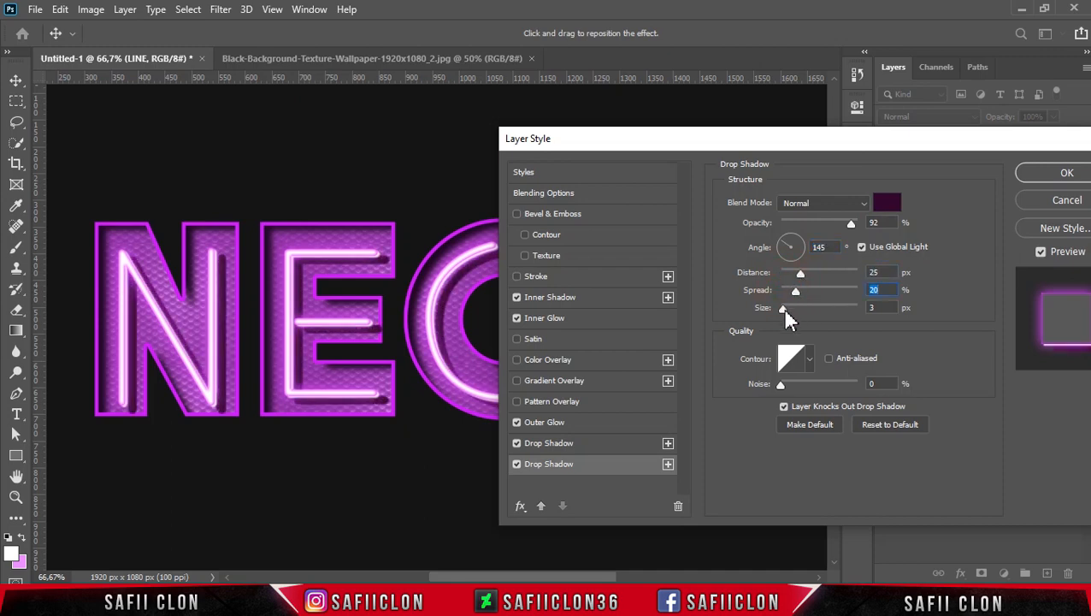
pyautogui.moveTo(786, 310); pyautogui.dragTo(788, 310)
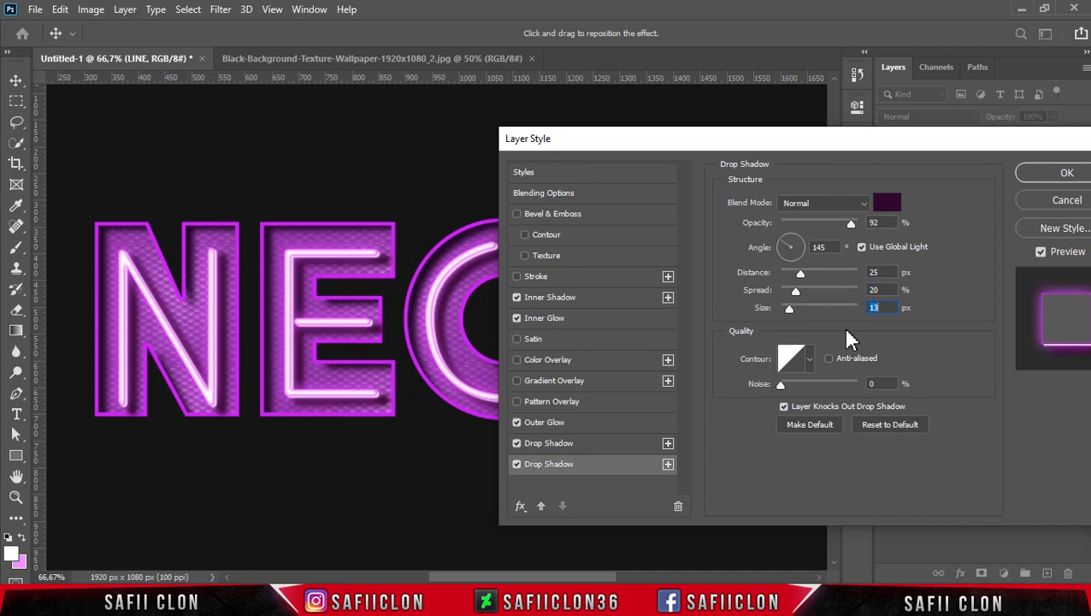
# Reduce the dark drop shadow's distance to 23 px, stop it using global light and set its angle to 135°.
pyautogui.moveTo(775, 143); pyautogui.dragTo(797, 157)
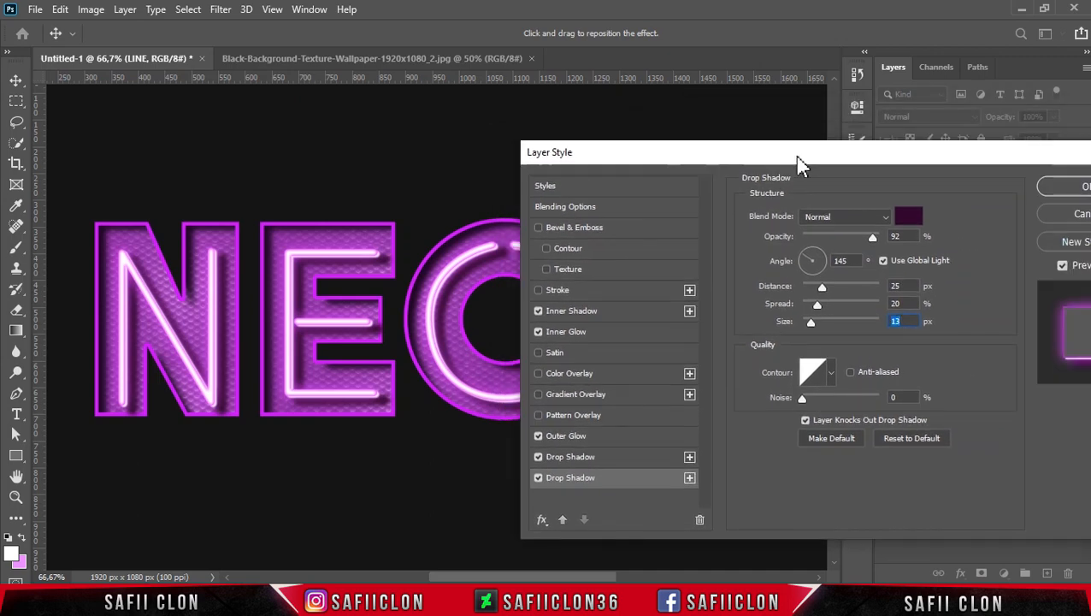
pyautogui.hotkey('ctrl', '-')
pyautogui.moveTo(680, 161); pyautogui.dragTo(789, 159)
pyautogui.moveTo(930, 285)
pyautogui.mouseDown()
pyautogui.moveTo(940, 287)
pyautogui.moveTo(929, 289)
pyautogui.mouseUp()
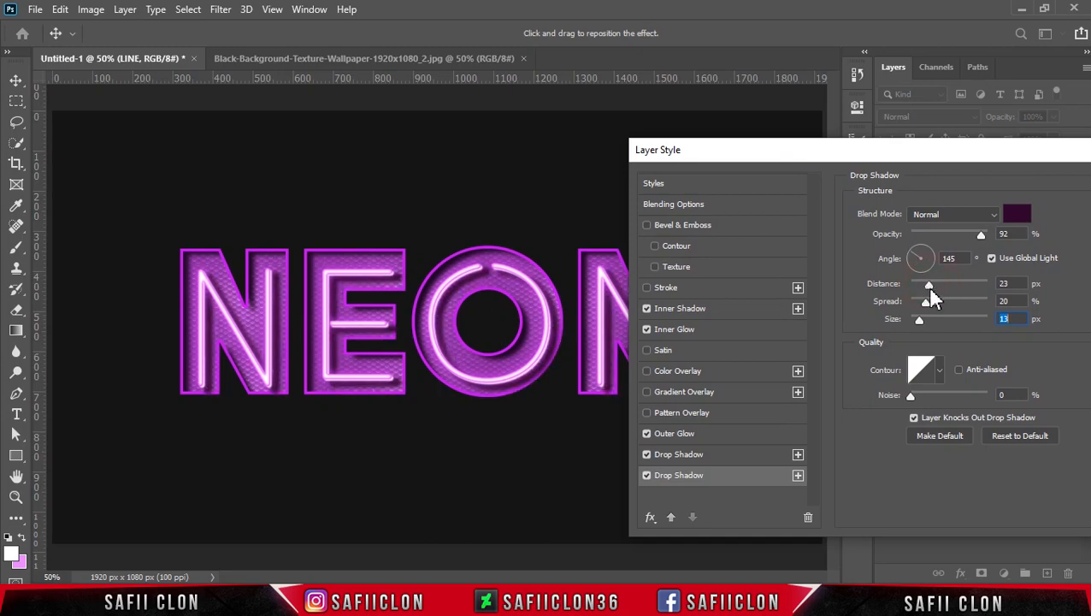
pyautogui.click(928, 286)
pyautogui.hotkey('shift', 'Tab')
pyautogui.click(992, 258)
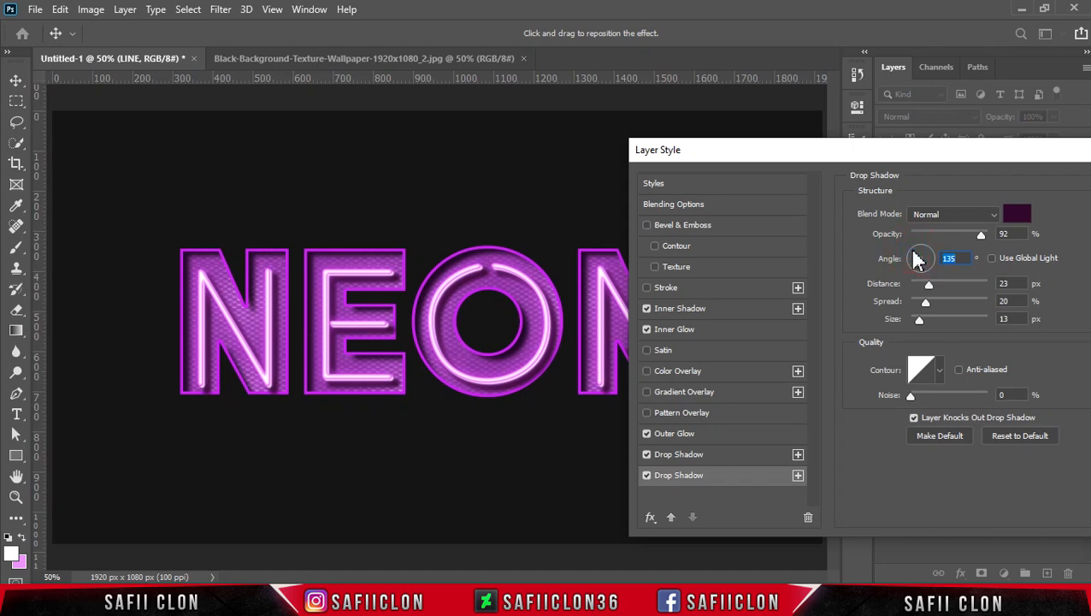
# Refine the dark drop shadow to 17 px distance, 13% spread and 13 px size, and apply the layer style.
pyautogui.moveTo(929, 287); pyautogui.dragTo(936, 289)
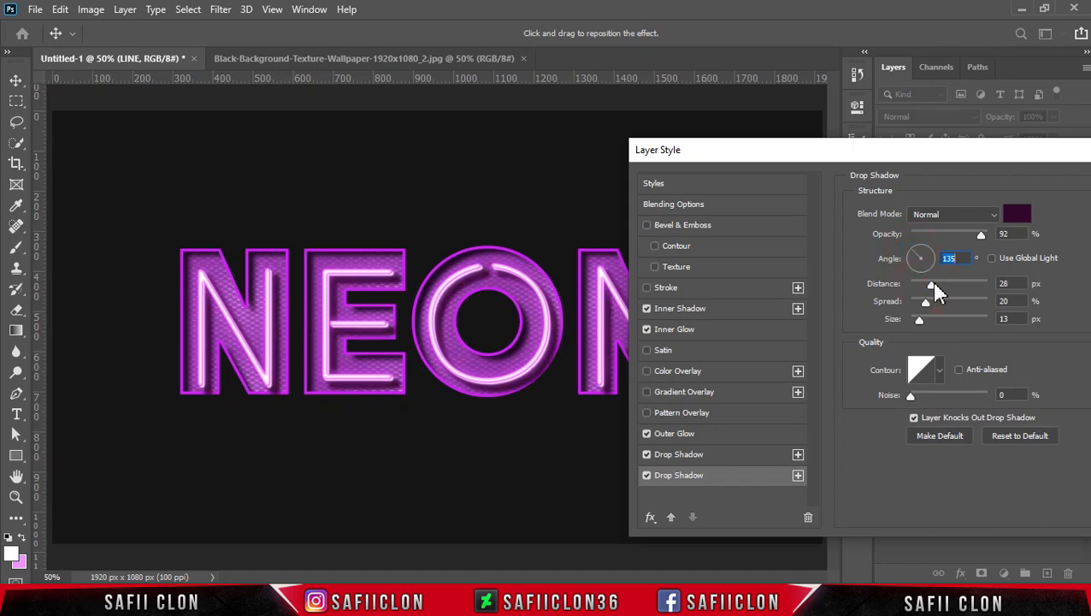
pyautogui.click(927, 283)
pyautogui.moveTo(926, 304); pyautogui.dragTo(918, 306)
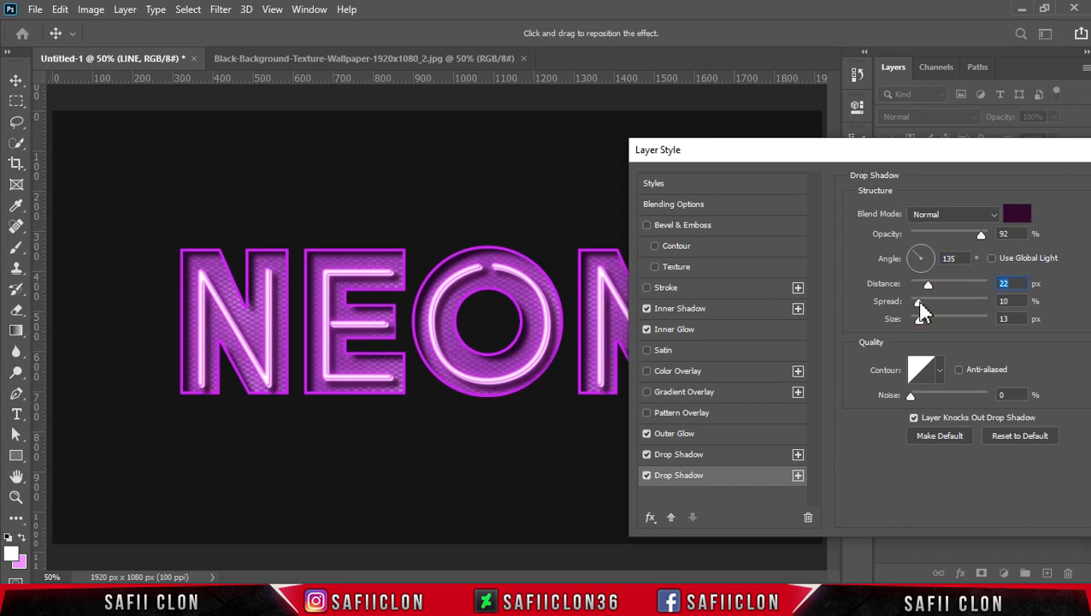
pyautogui.click(920, 303)
pyautogui.moveTo(922, 324); pyautogui.dragTo(919, 316)
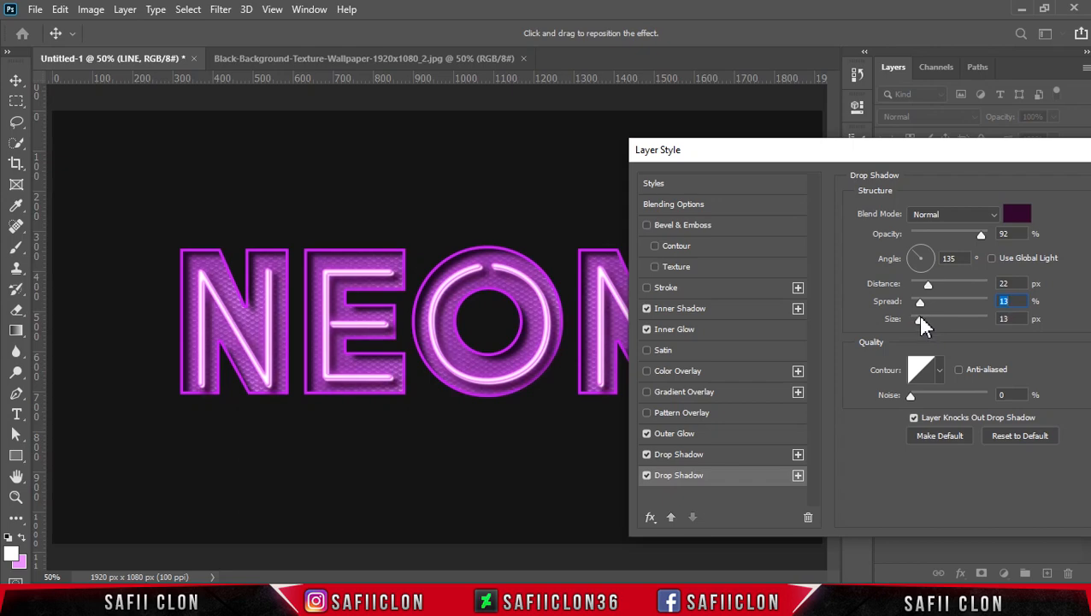
pyautogui.click(920, 317)
pyautogui.moveTo(928, 285); pyautogui.dragTo(924, 286)
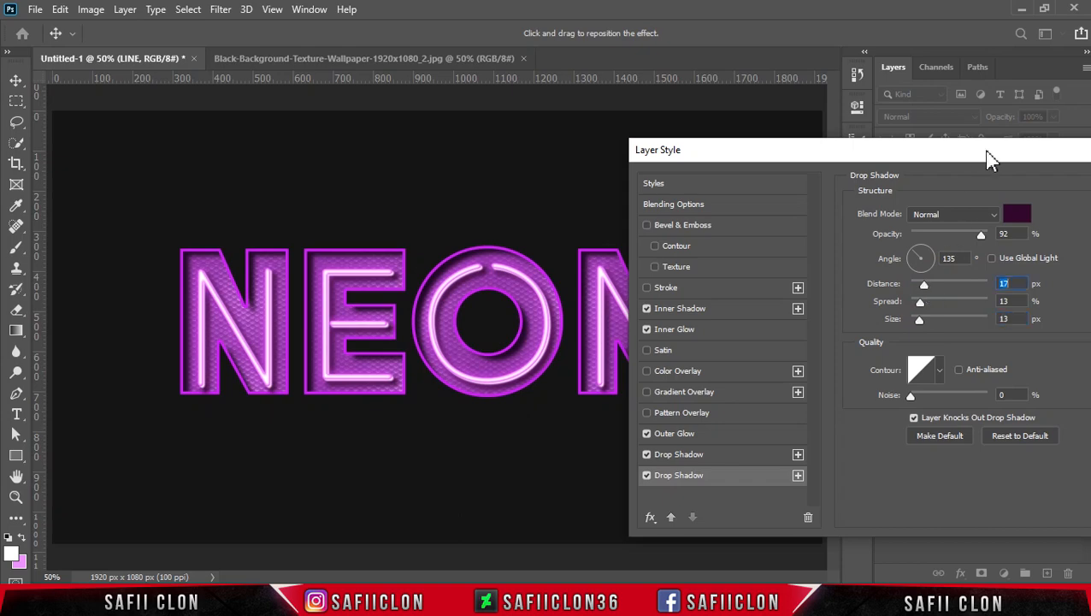
pyautogui.moveTo(984, 157); pyautogui.dragTo(727, 128)
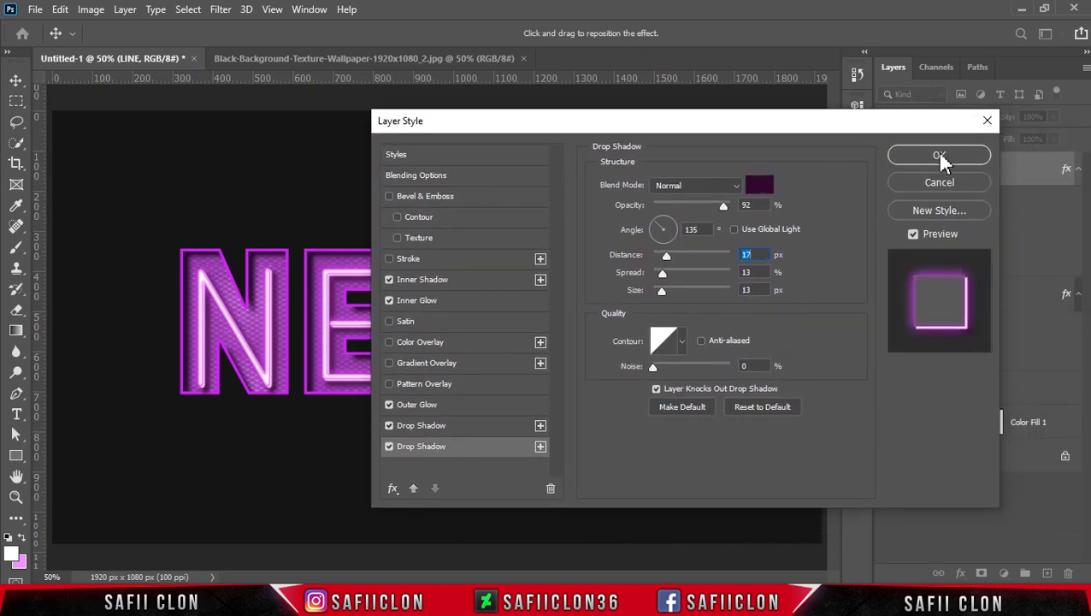
pyautogui.click(940, 157)
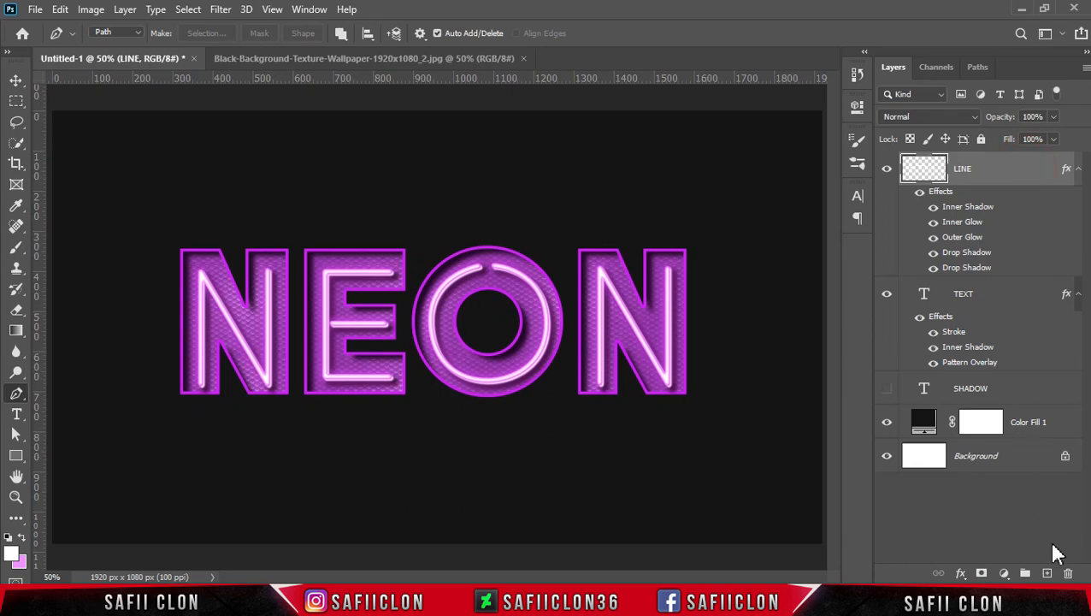
# Create a new layer above LINE and set up a 48 px Soft Round brush with 15% opacity.
pyautogui.click(1047, 573)
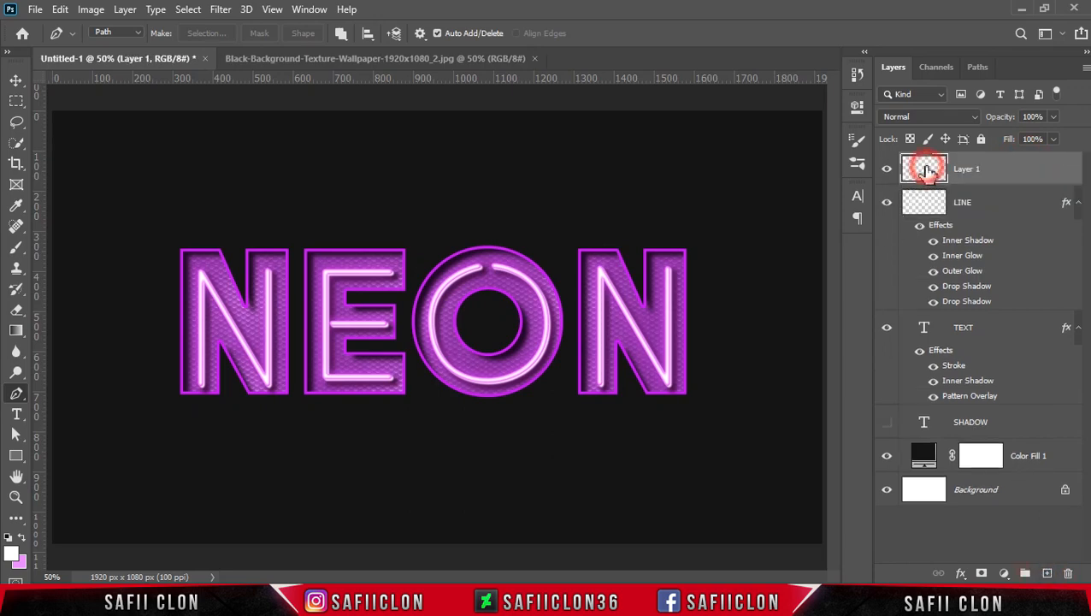
pyautogui.click(16, 247)
pyautogui.rightClick(17, 247)
pyautogui.click(54, 247)
pyautogui.click(116, 34)
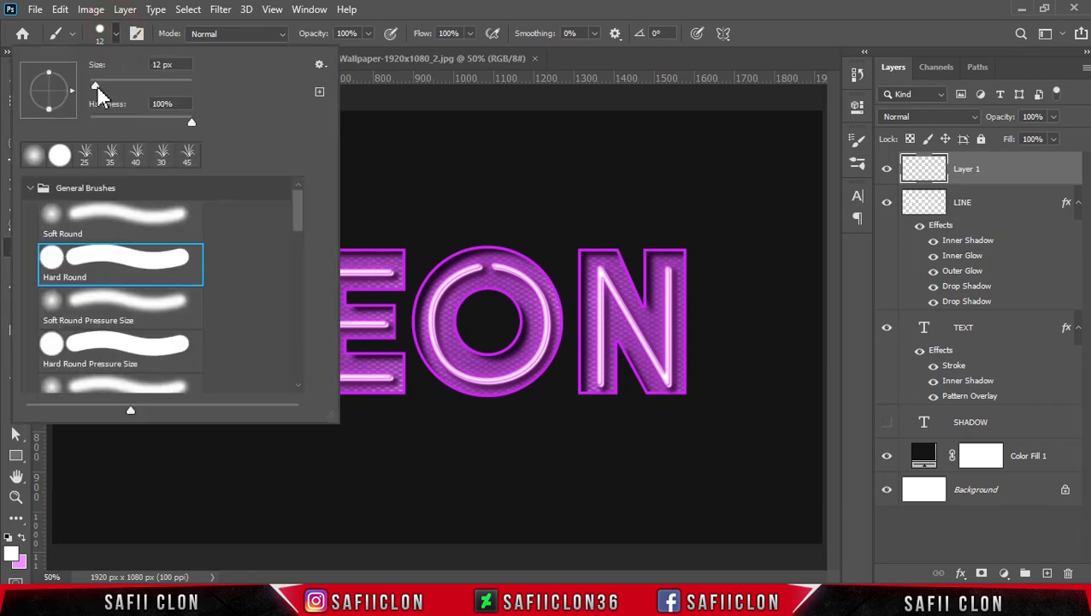
pyautogui.click(103, 213)
pyautogui.moveTo(96, 85); pyautogui.dragTo(103, 86)
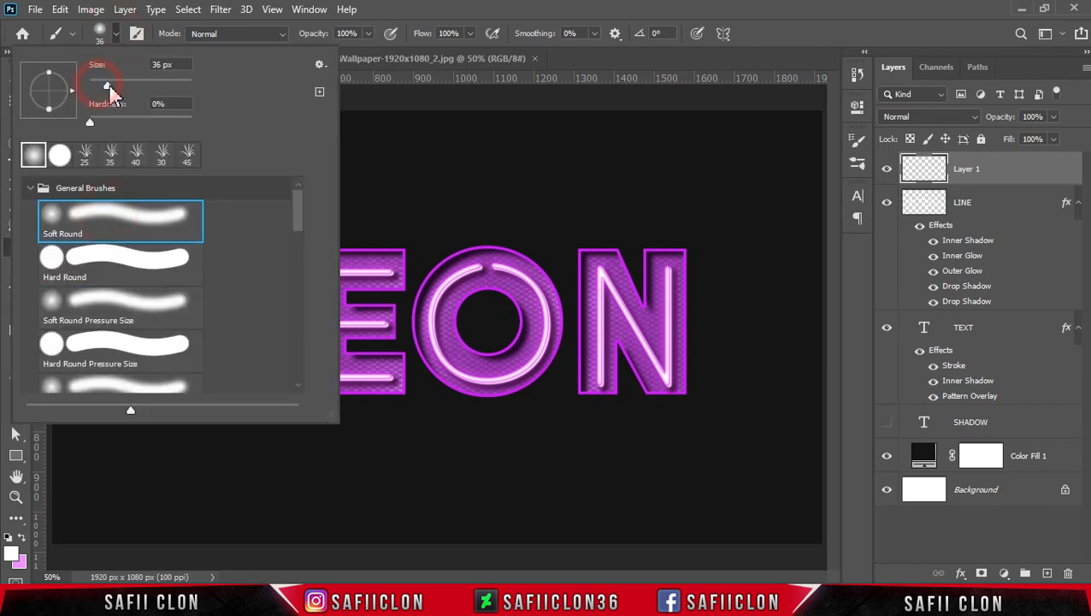
pyautogui.click(117, 34)
pyautogui.click(369, 33)
pyautogui.moveTo(374, 54); pyautogui.dragTo(322, 58)
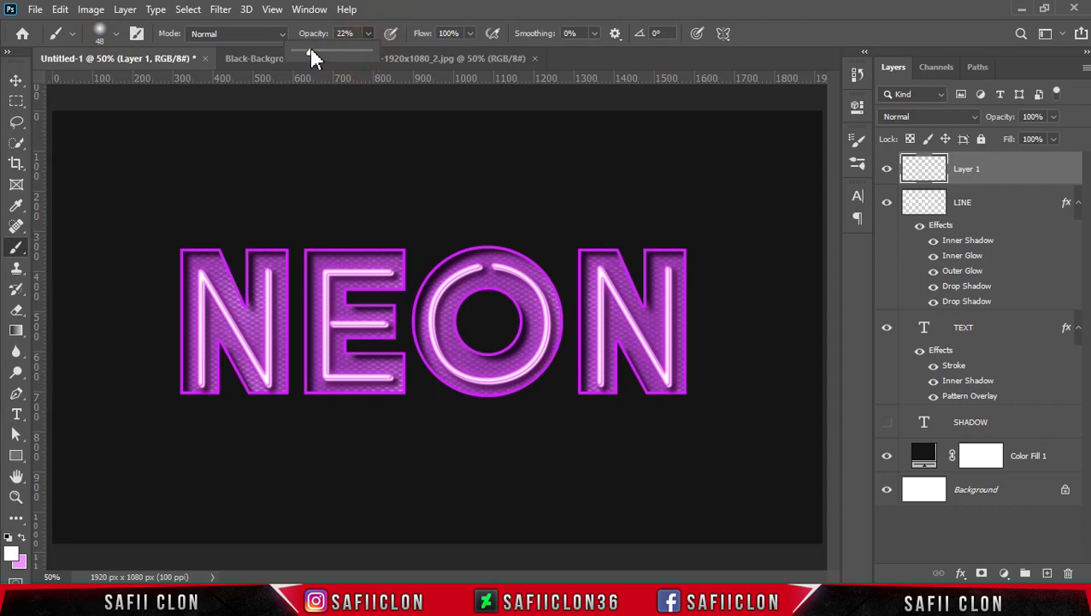
pyautogui.click(371, 22)
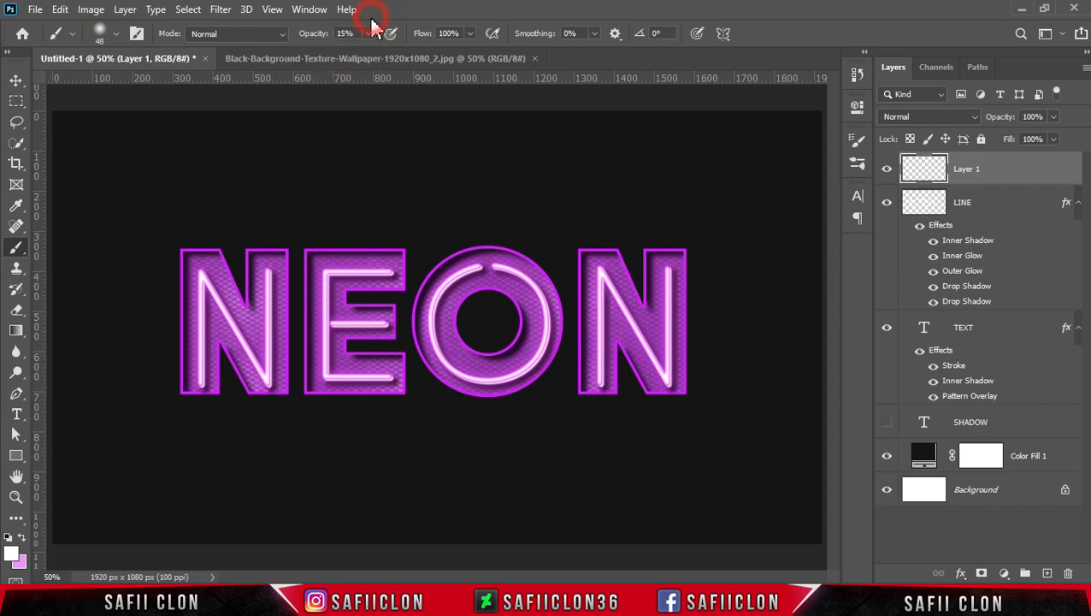
# Swap the foreground and background colours, set the foreground colour to ed9bff and return to the Brush tool.
pyautogui.click(26, 546)
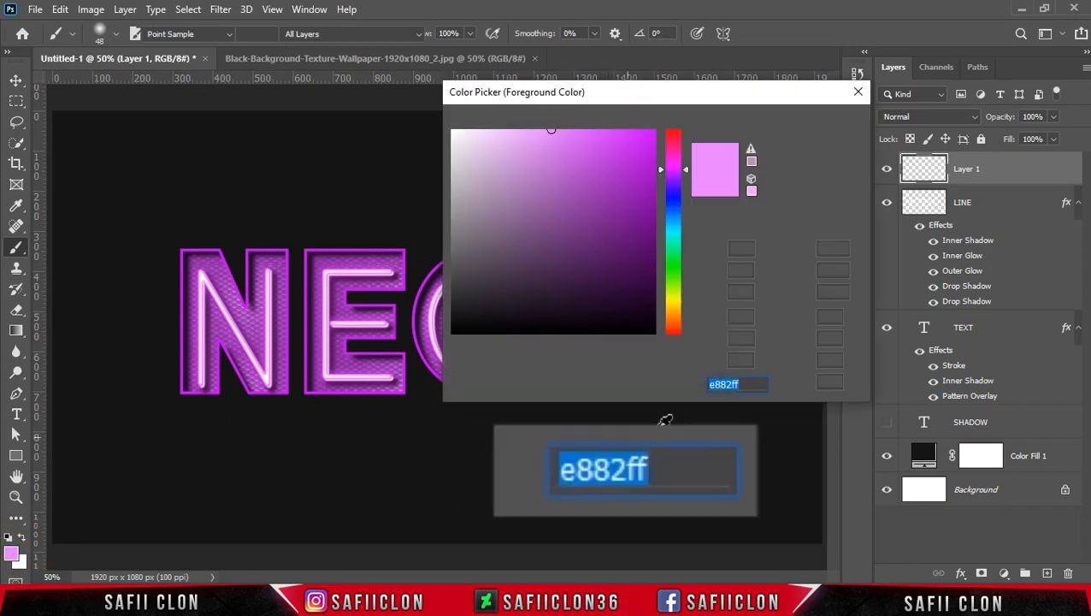
pyautogui.write('e')
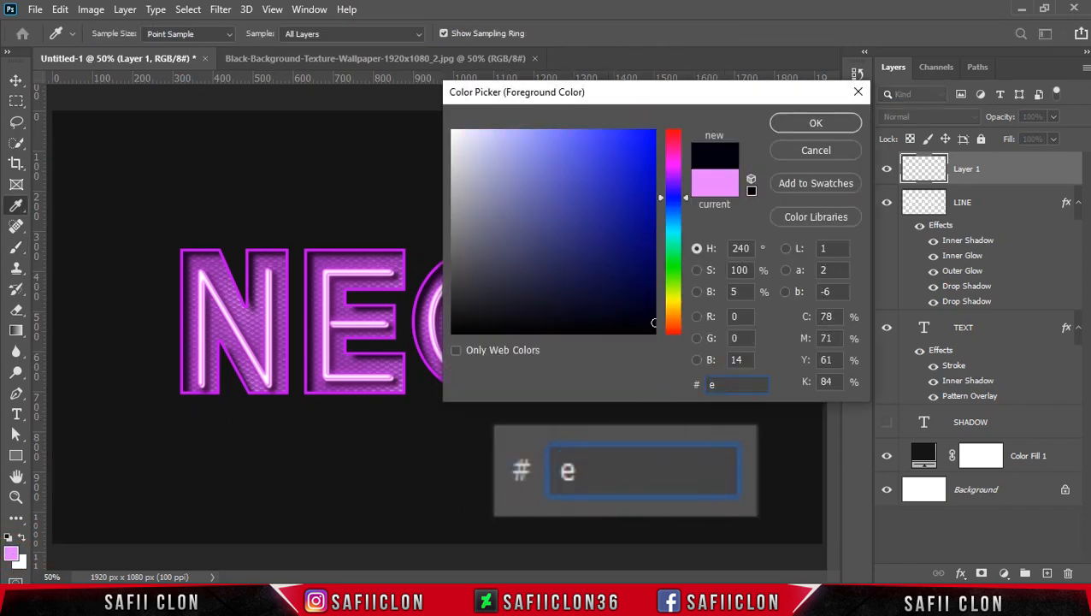
pyautogui.write('d9')
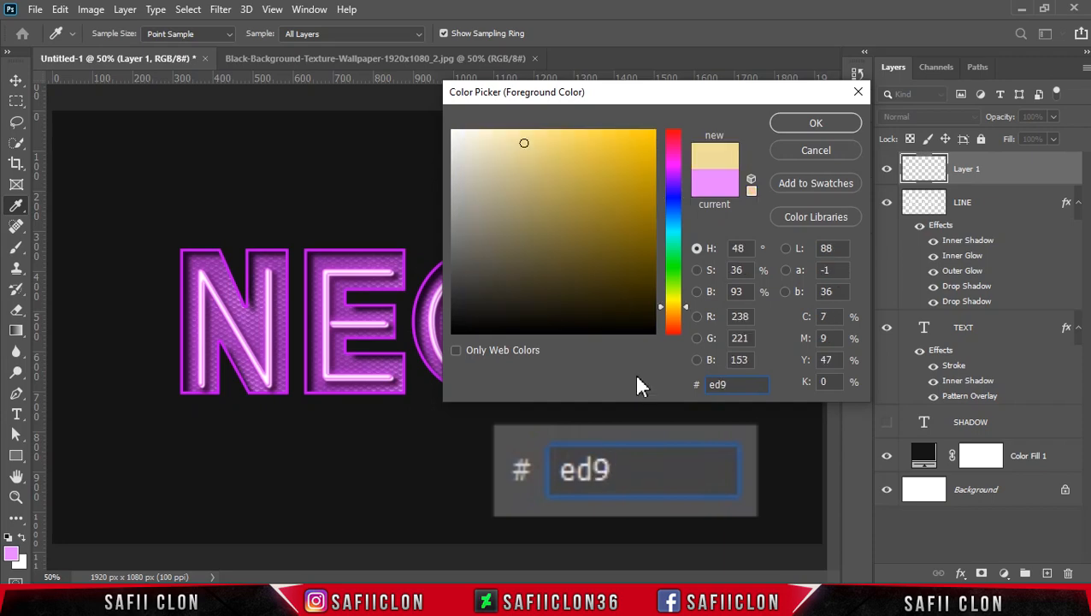
pyautogui.write('bff')
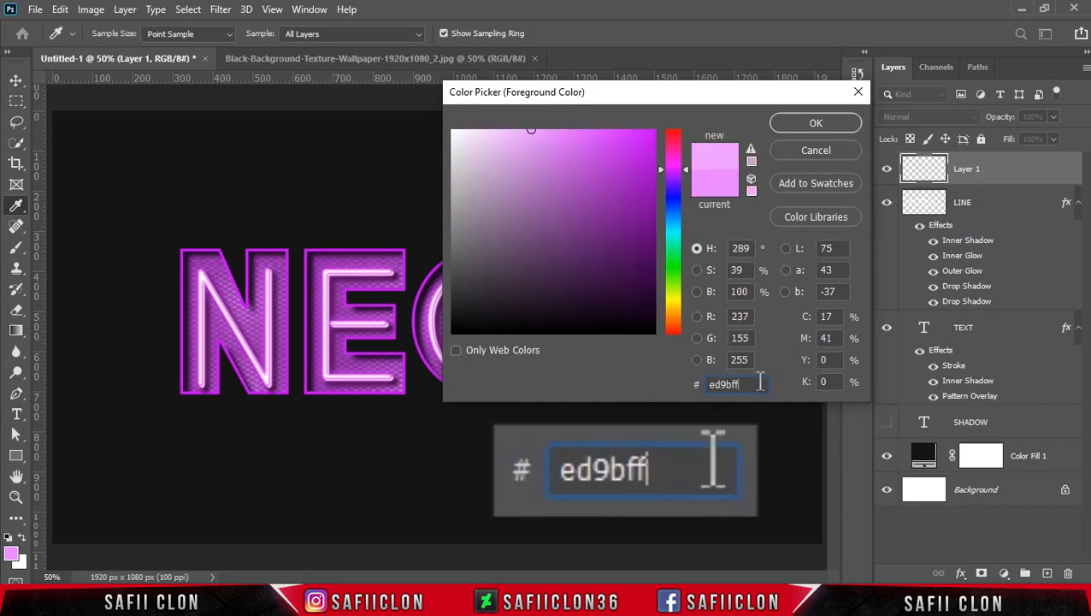
pyautogui.moveTo(758, 384); pyautogui.dragTo(696, 385)
pyautogui.click(800, 123)
pyautogui.press('b')
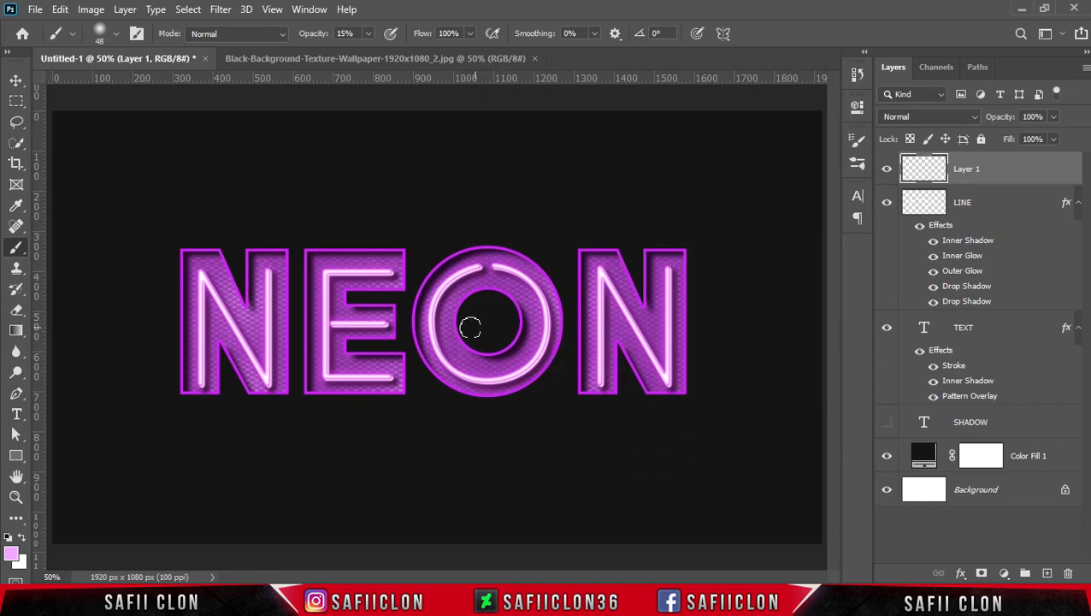
# Dab a 50 px soft glow at the lower end of the first N's left line and set Layer 1's blend mode to Color Dodge.
pyautogui.hotkey('ctrl', '+')
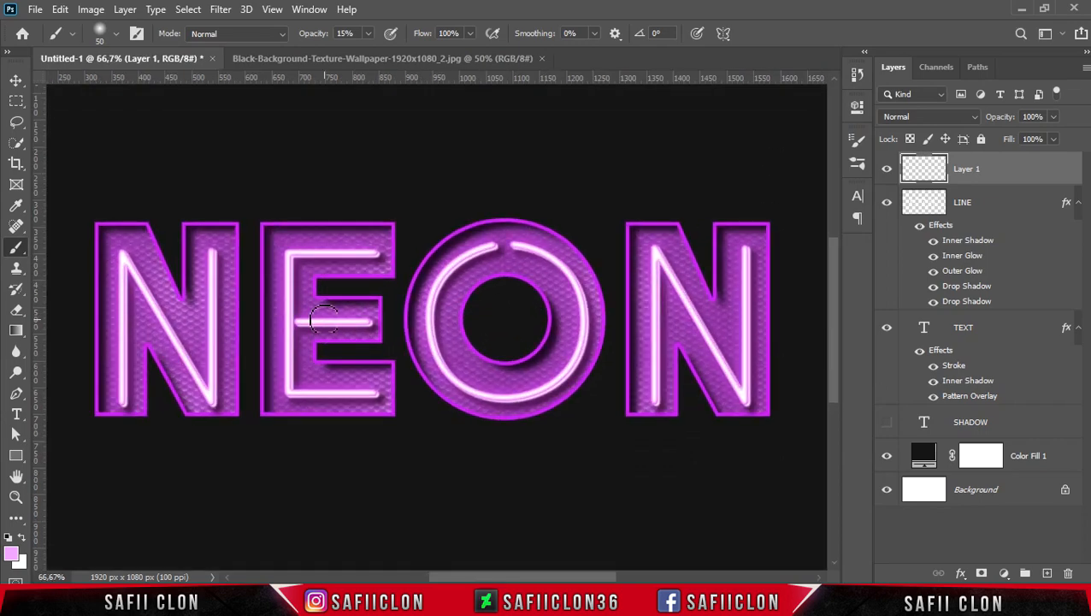
pyautogui.press(']')
pyautogui.press(']')
pyautogui.press(']')
pyautogui.press(']')
pyautogui.press(']')
pyautogui.press('[')
pyautogui.press('[')
pyautogui.press('[')
pyautogui.press('[')
pyautogui.press('[')
pyautogui.click(124, 392)
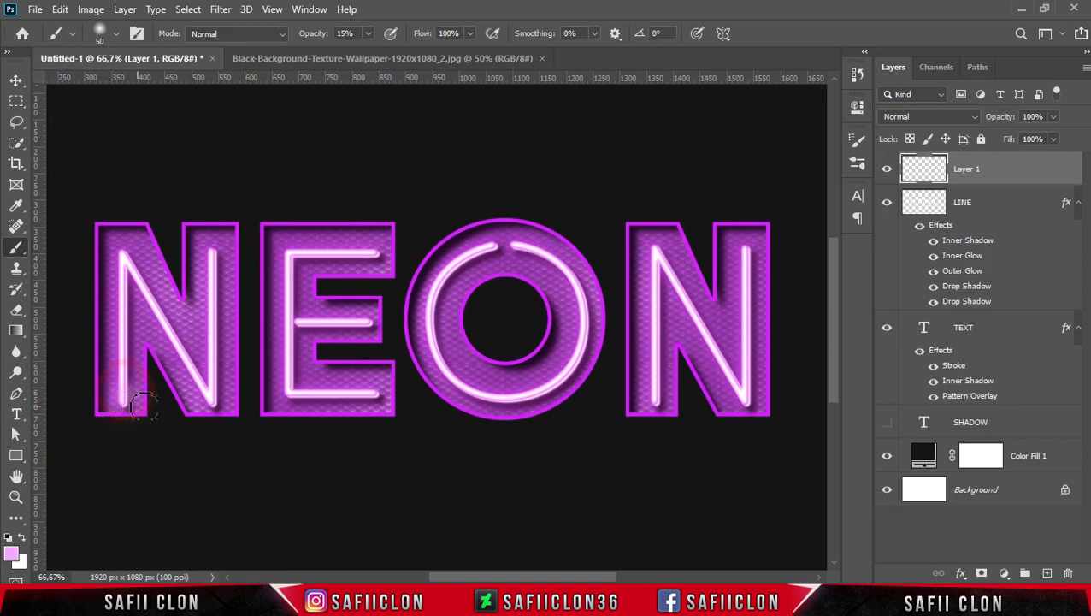
pyautogui.click(930, 122)
pyautogui.click(922, 265)
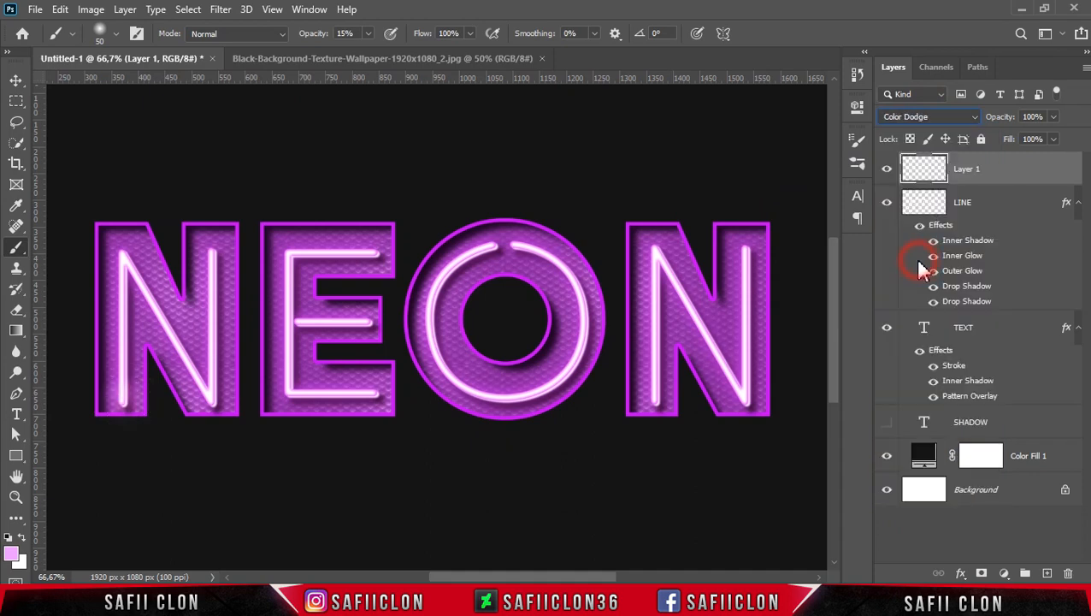
# Set Layer 1's fill to 93% and brush soft highlights along the neon lines of the first N.
pyautogui.click(1055, 140)
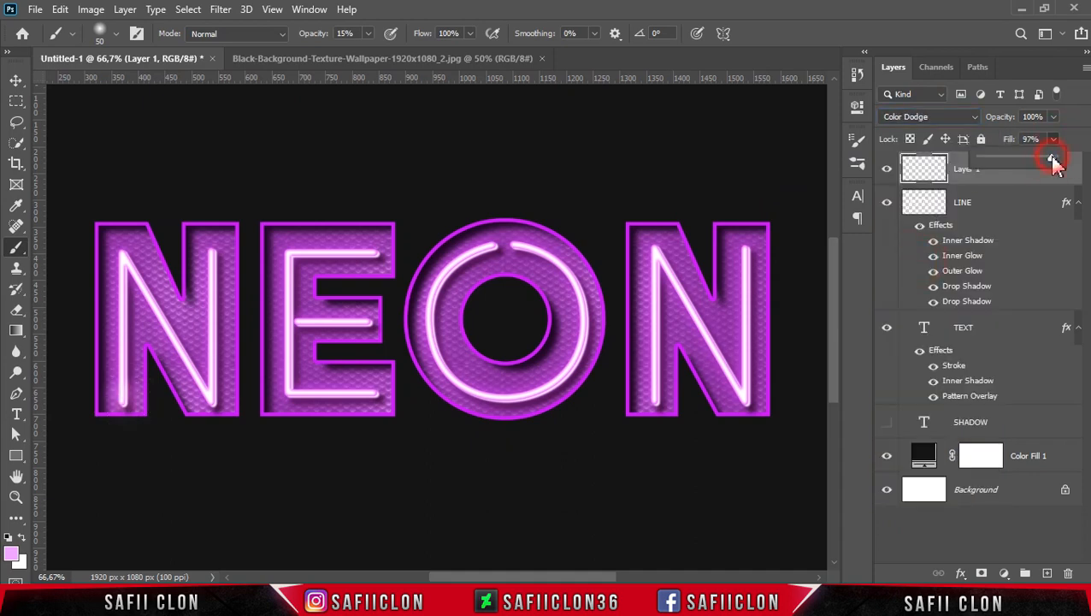
pyautogui.click(122, 395)
pyautogui.press(']')
pyautogui.press(']')
pyautogui.moveTo(127, 401); pyautogui.dragTo(118, 351)
pyautogui.press('[')
pyautogui.press('[')
pyautogui.moveTo(122, 283); pyautogui.dragTo(115, 240)
pyautogui.press('[')
pyautogui.moveTo(166, 317)
pyautogui.mouseDown()
pyautogui.moveTo(205, 376)
pyautogui.moveTo(184, 328)
pyautogui.mouseUp()
pyautogui.moveTo(211, 384); pyautogui.dragTo(212, 257)
# Enlarge the brush to 60 px and paint soft highlights along the lines of the E and O, reducing its size for finer areas.
pyautogui.press(']')
pyautogui.press(']')
pyautogui.press(']')
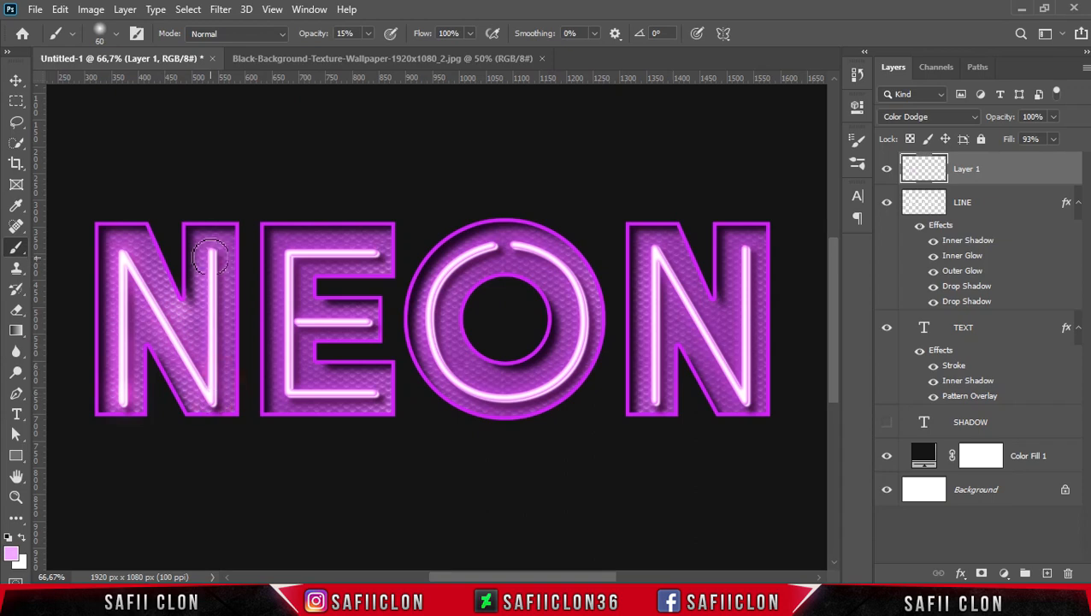
pyautogui.moveTo(289, 270)
pyautogui.mouseDown()
pyautogui.moveTo(335, 264)
pyautogui.moveTo(287, 268)
pyautogui.moveTo(295, 395)
pyautogui.moveTo(371, 394)
pyautogui.mouseUp()
pyautogui.press('[')
pyautogui.press('[')
pyautogui.moveTo(298, 322); pyautogui.dragTo(371, 323)
pyautogui.moveTo(494, 248)
pyautogui.mouseDown()
pyautogui.moveTo(440, 336)
pyautogui.moveTo(516, 397)
pyautogui.mouseUp()
pyautogui.moveTo(580, 361); pyautogui.dragTo(578, 289)
# Brush soft highlights along the last N's lines and compare the artwork with Layer 1 hidden and shown.
pyautogui.press('[')
pyautogui.moveTo(654, 251)
pyautogui.mouseDown()
pyautogui.moveTo(656, 388)
pyautogui.moveTo(736, 388)
pyautogui.moveTo(745, 406)
pyautogui.mouseUp()
pyautogui.moveTo(750, 250); pyautogui.dragTo(752, 318)
pyautogui.press(']')
pyautogui.press(']')
pyautogui.press(']')
pyautogui.press('[')
pyautogui.press('[')
pyautogui.press('[')
pyautogui.press('[')
pyautogui.press('[')
pyautogui.moveTo(674, 290)
pyautogui.mouseDown()
pyautogui.moveTo(692, 317)
pyautogui.moveTo(662, 385)
pyautogui.moveTo(649, 371)
pyautogui.moveTo(656, 261)
pyautogui.mouseUp()
pyautogui.moveTo(706, 342); pyautogui.dragTo(741, 393)
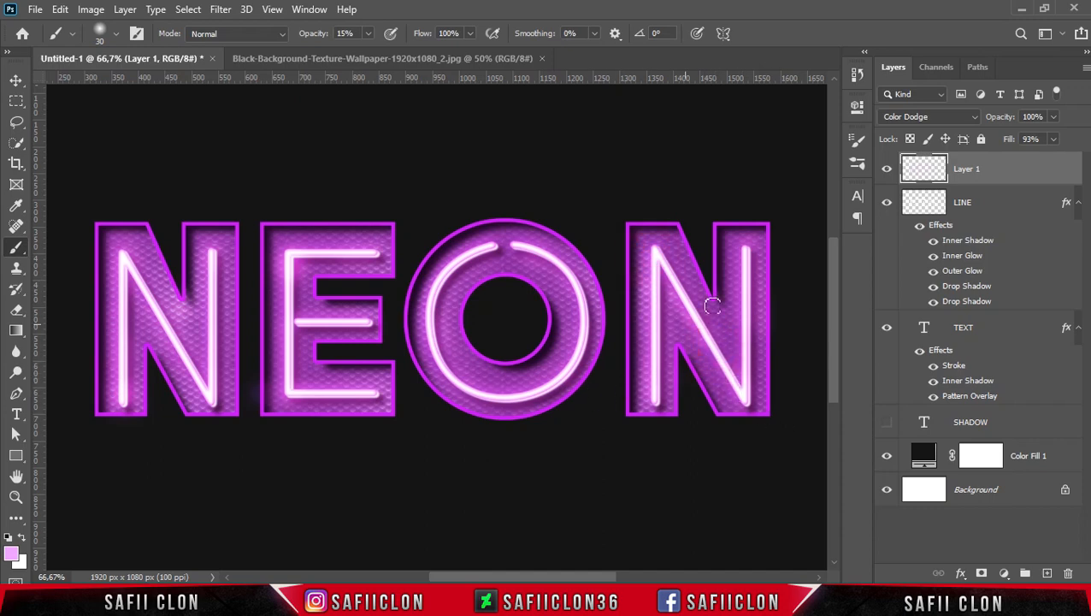
pyautogui.click(887, 169)
pyautogui.click(887, 169)
pyautogui.click(887, 170)
pyautogui.click(887, 169)
# Add a Gradient fill layer above Color Fill 1 and load the Black, White preset from the Basics group.
pyautogui.hotkey('ctrl', '-')
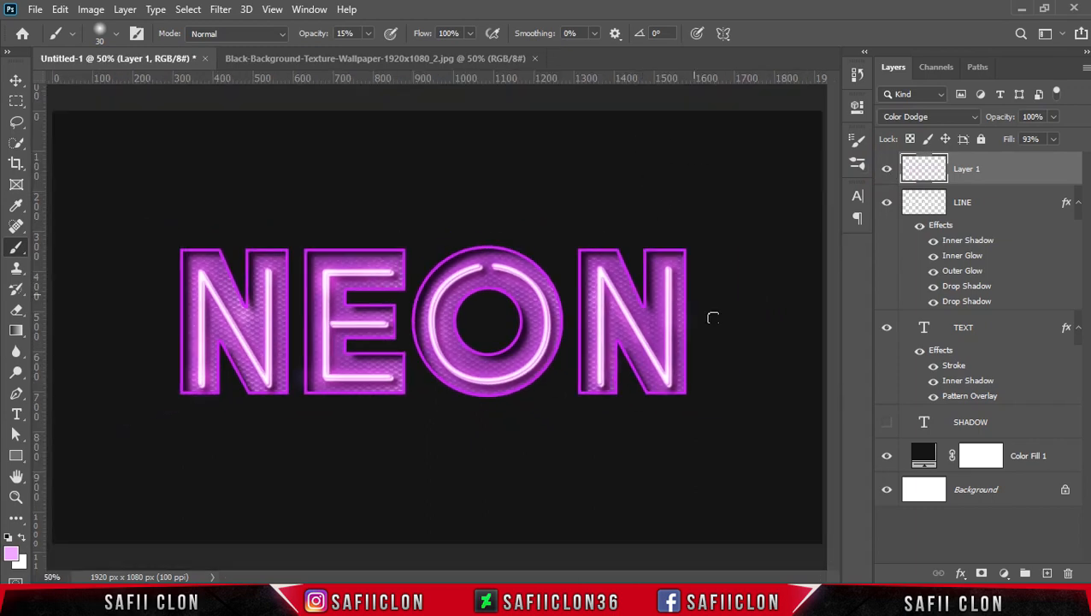
pyautogui.click(1043, 460)
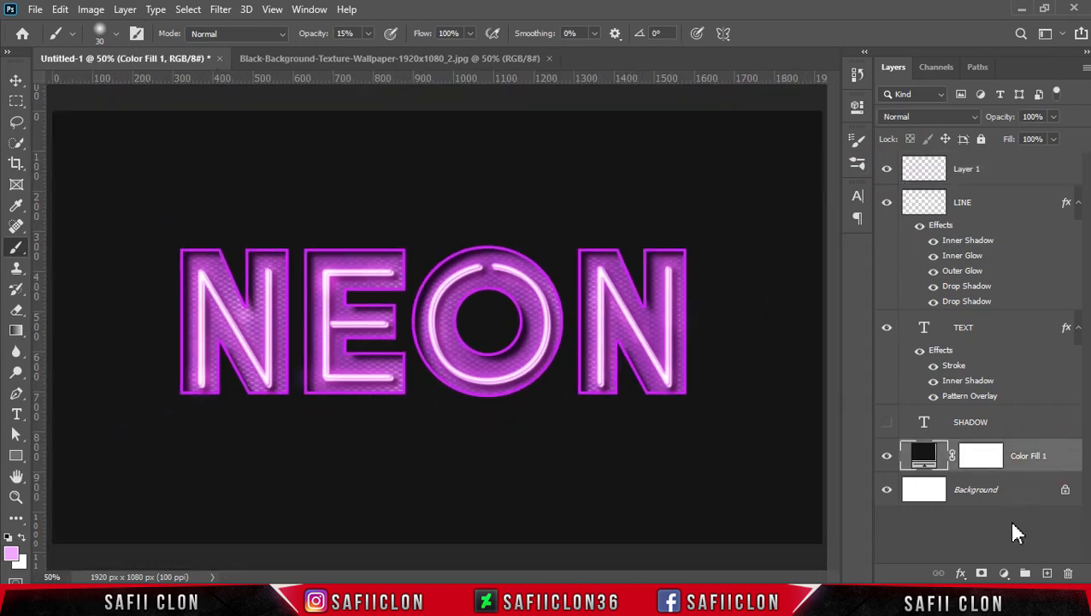
pyautogui.click(1004, 573)
pyautogui.click(1003, 303)
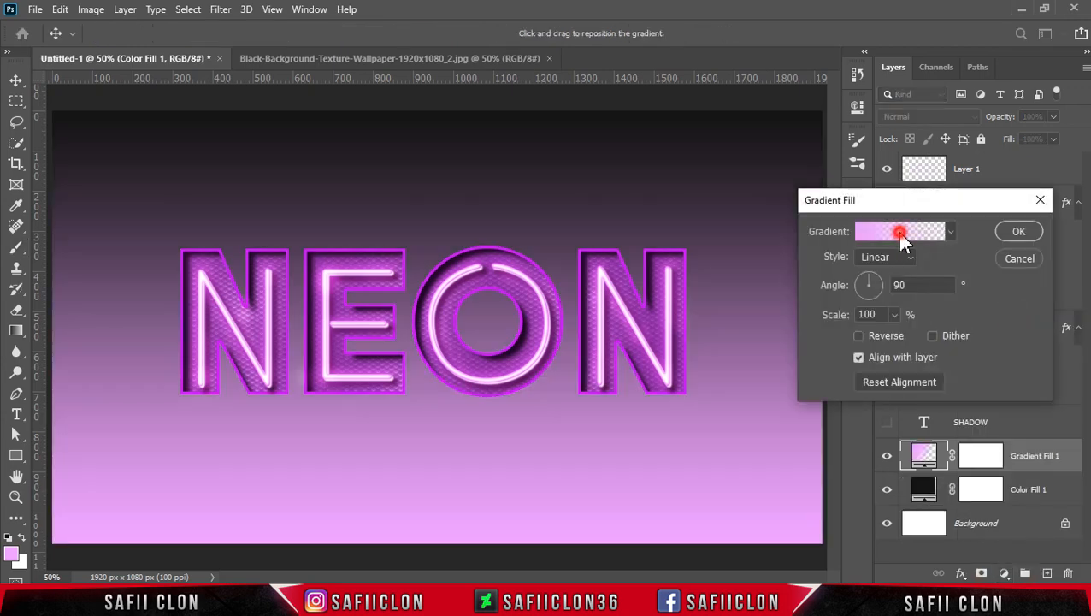
pyautogui.click(904, 235)
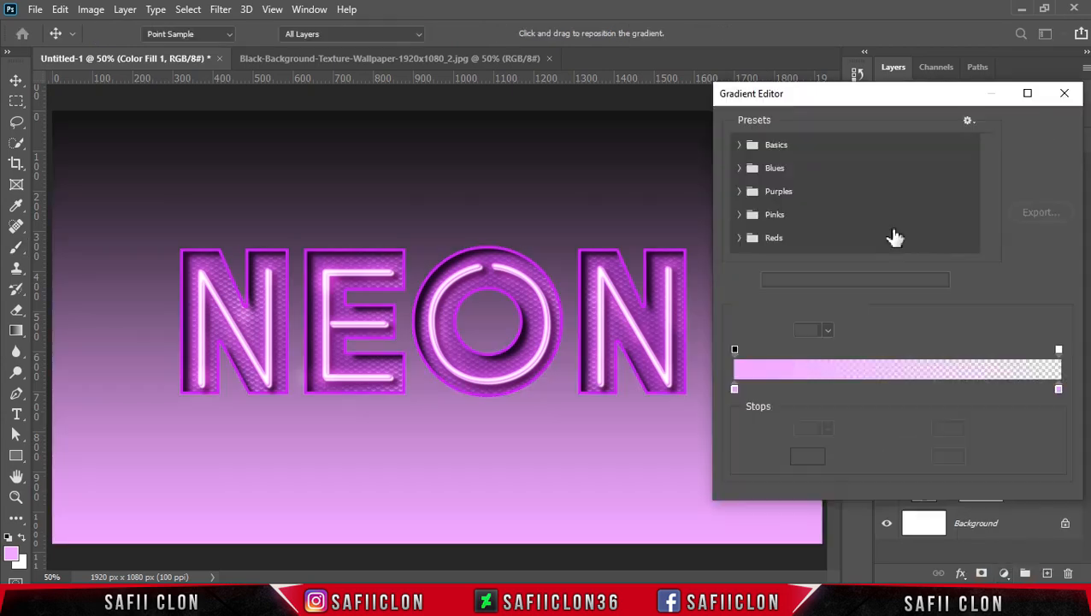
pyautogui.click(739, 146)
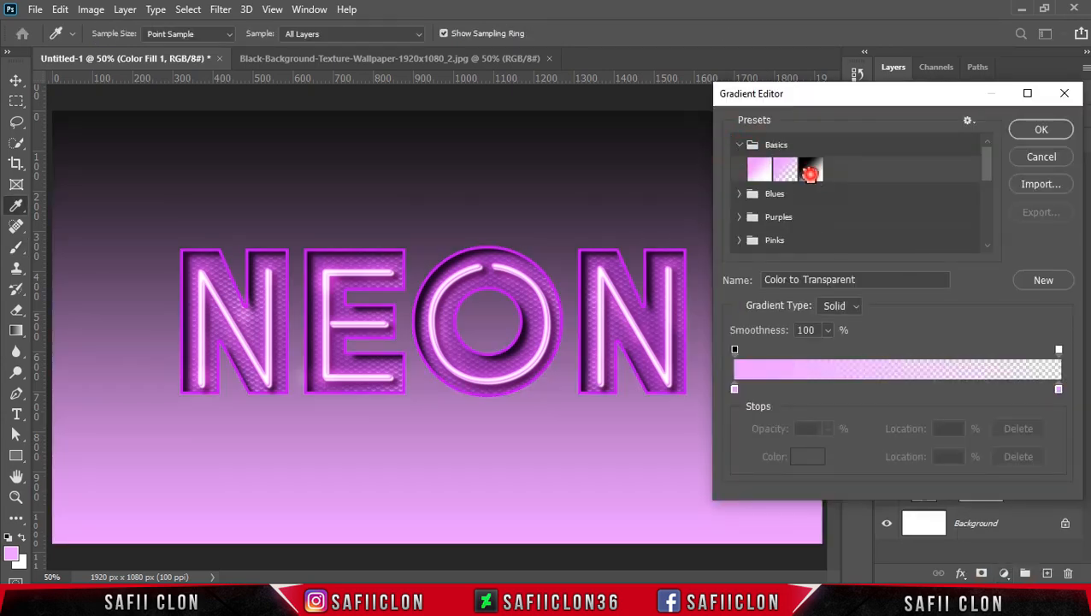
pyautogui.click(810, 170)
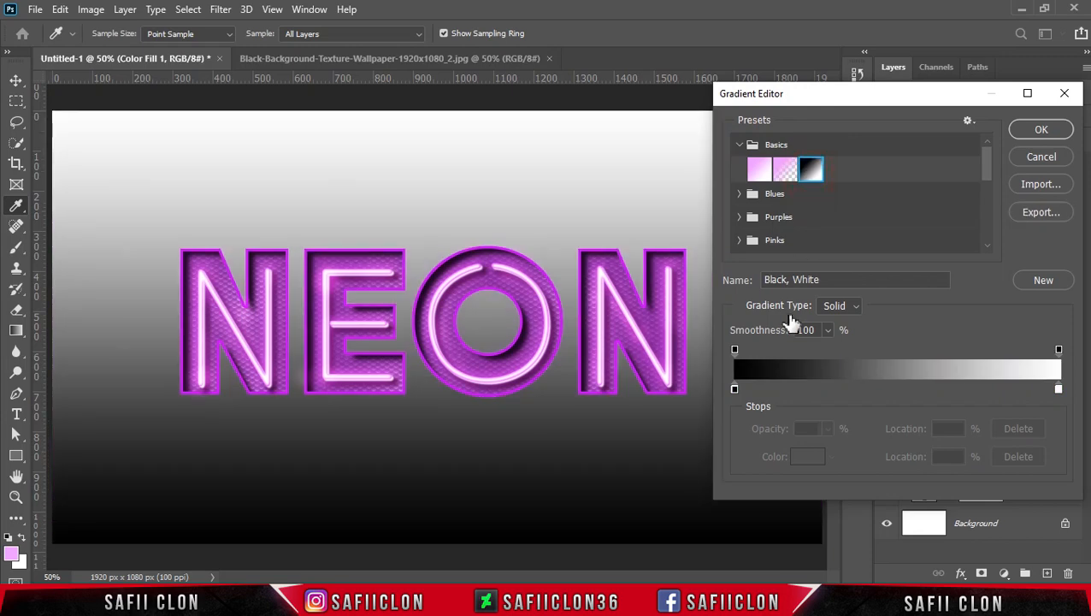
# Set the gradient's starting colour stop to 100113.
pyautogui.click(734, 390)
pyautogui.click(816, 458)
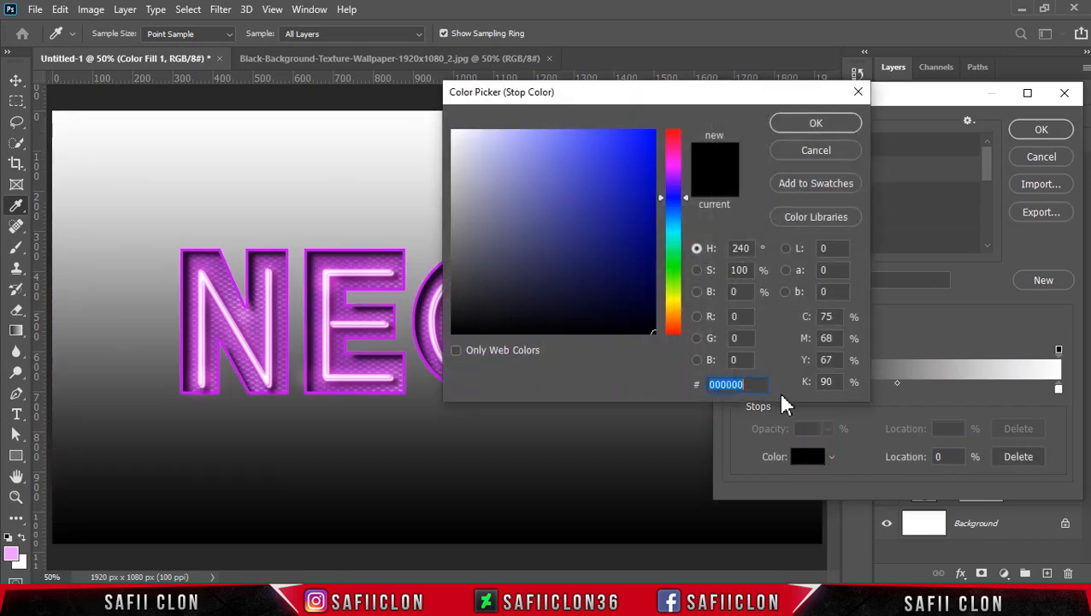
pyautogui.moveTo(667, 104); pyautogui.dragTo(872, 102)
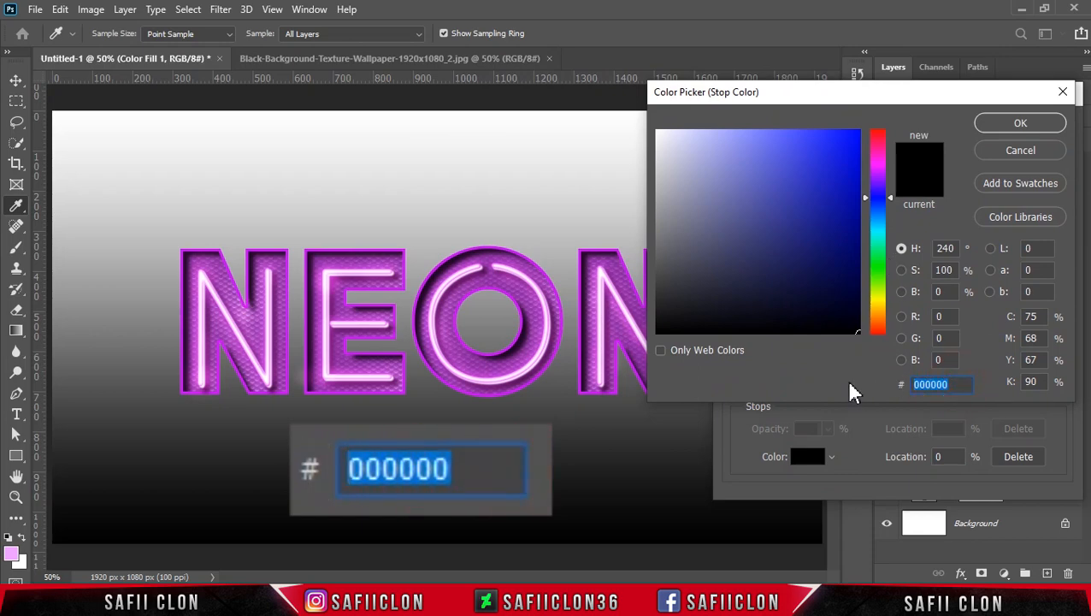
pyautogui.write('100113')
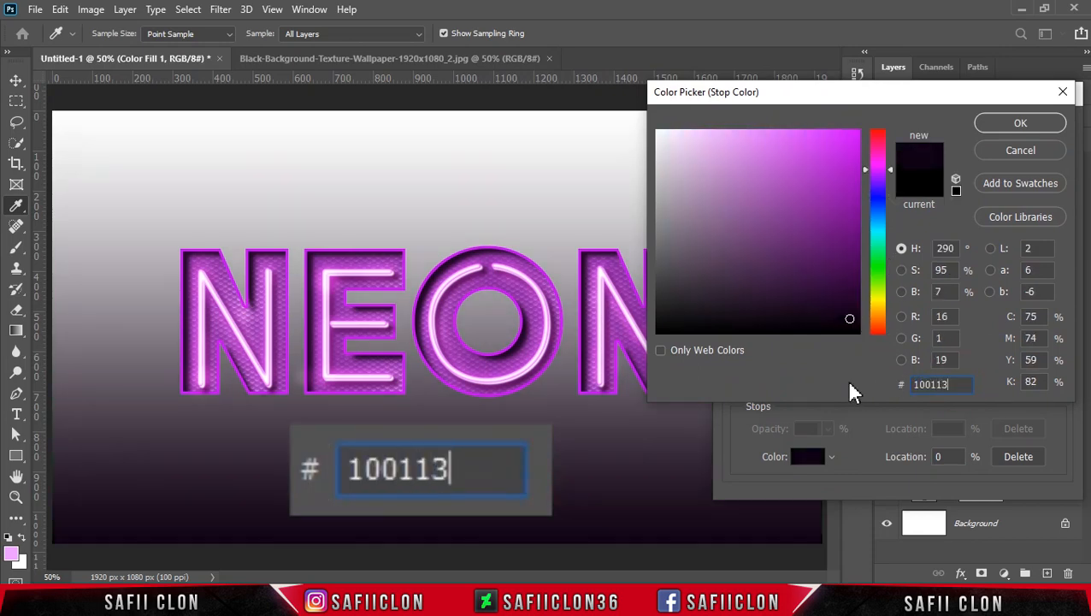
pyautogui.click(1020, 122)
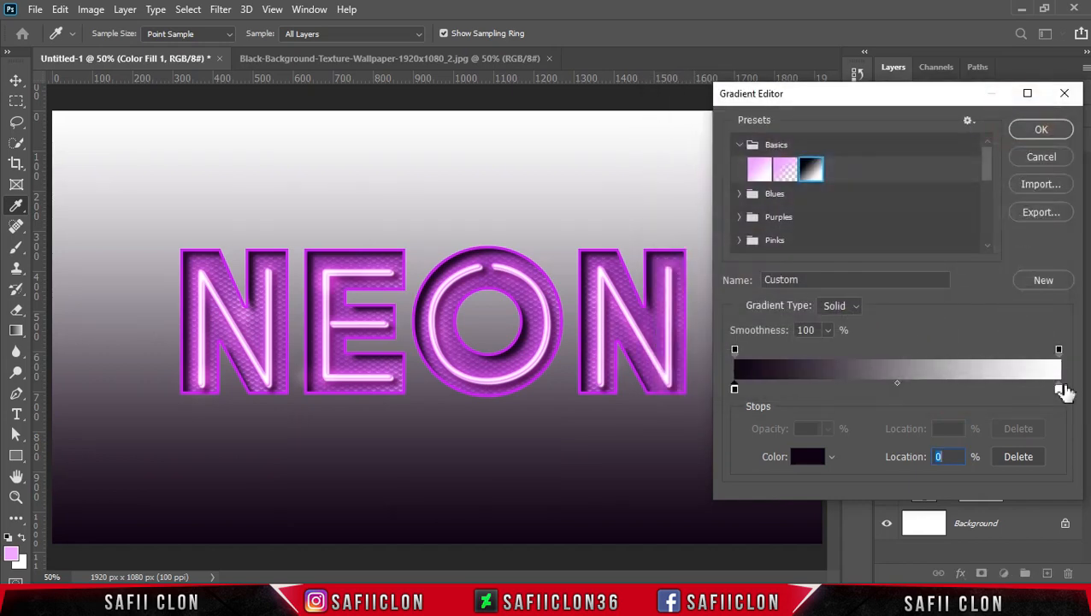
# Set the gradient's end colour stop to 6f1a82 and accept the edited gradient.
pyautogui.click(1061, 390)
pyautogui.click(808, 456)
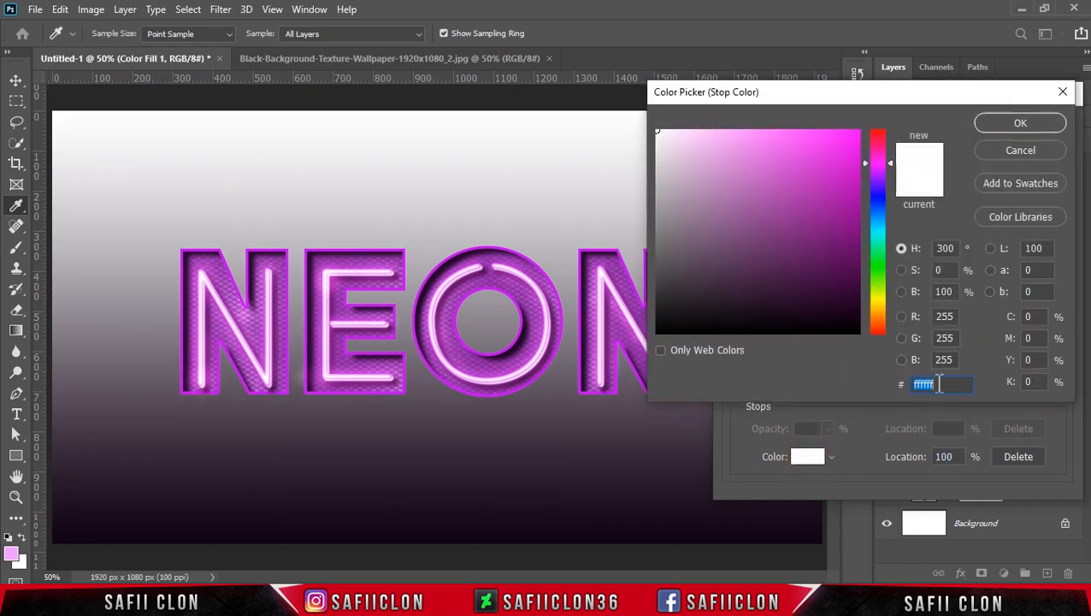
pyautogui.write('6')
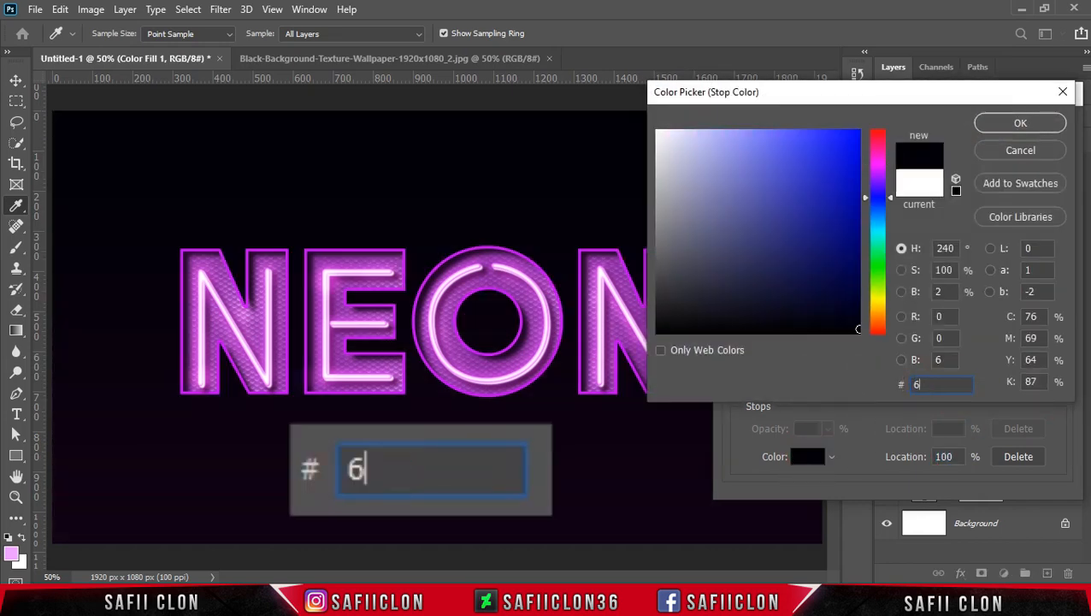
pyautogui.write('f1a82')
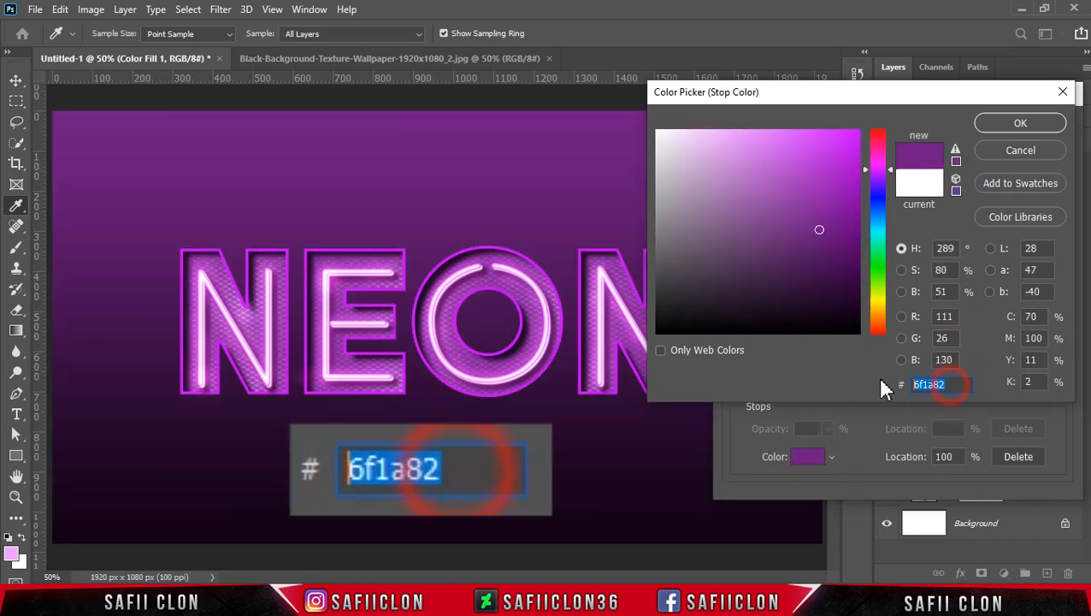
pyautogui.click(1014, 124)
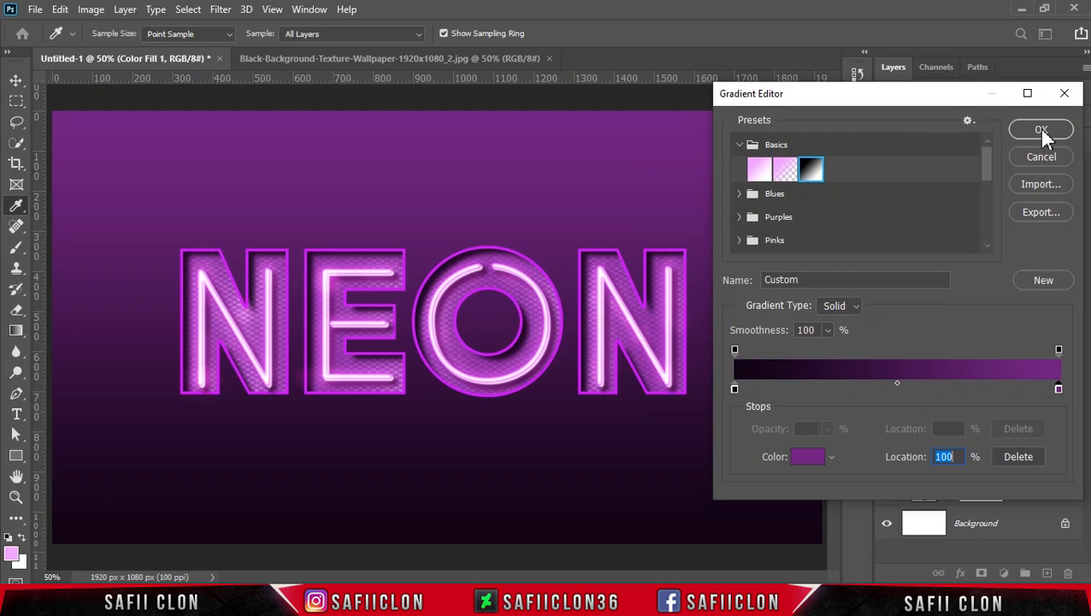
pyautogui.click(1042, 131)
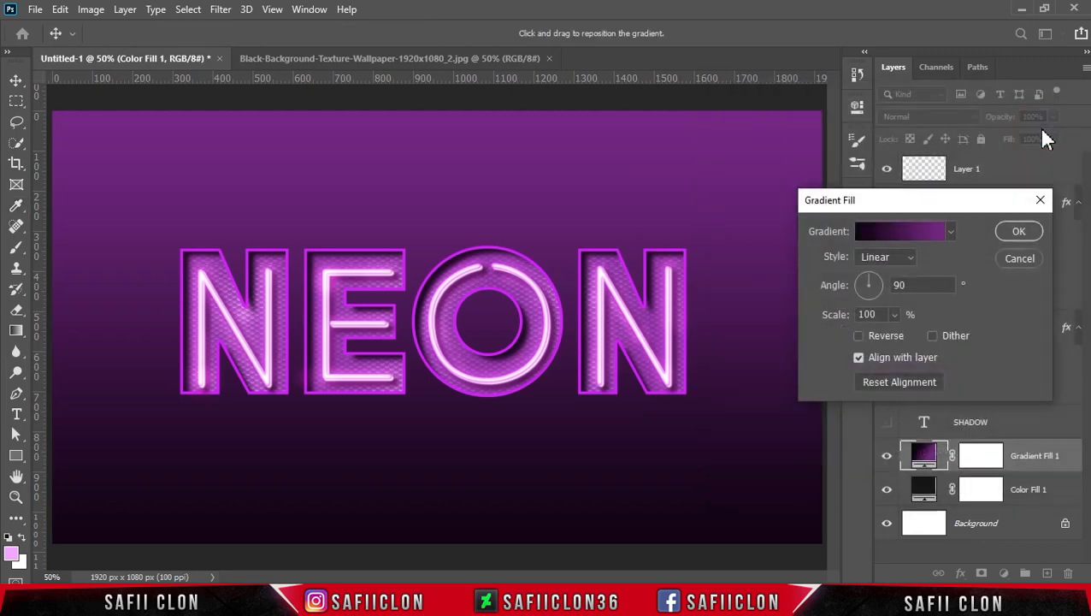
# Make the gradient fill Radial and reversed at 264% scale, and apply it.
pyautogui.click(908, 257)
pyautogui.click(885, 283)
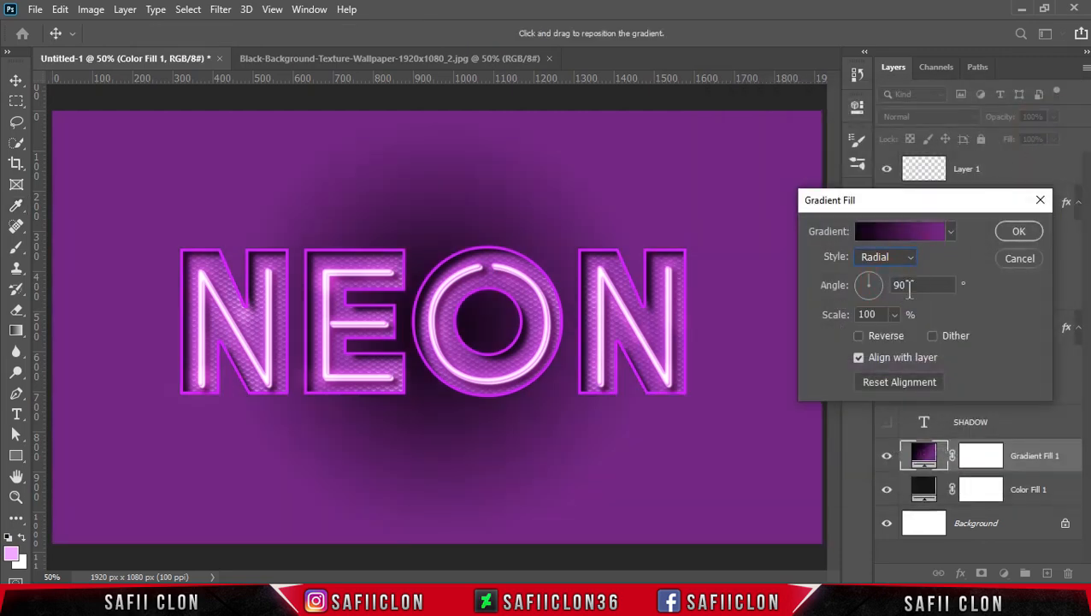
pyautogui.click(860, 335)
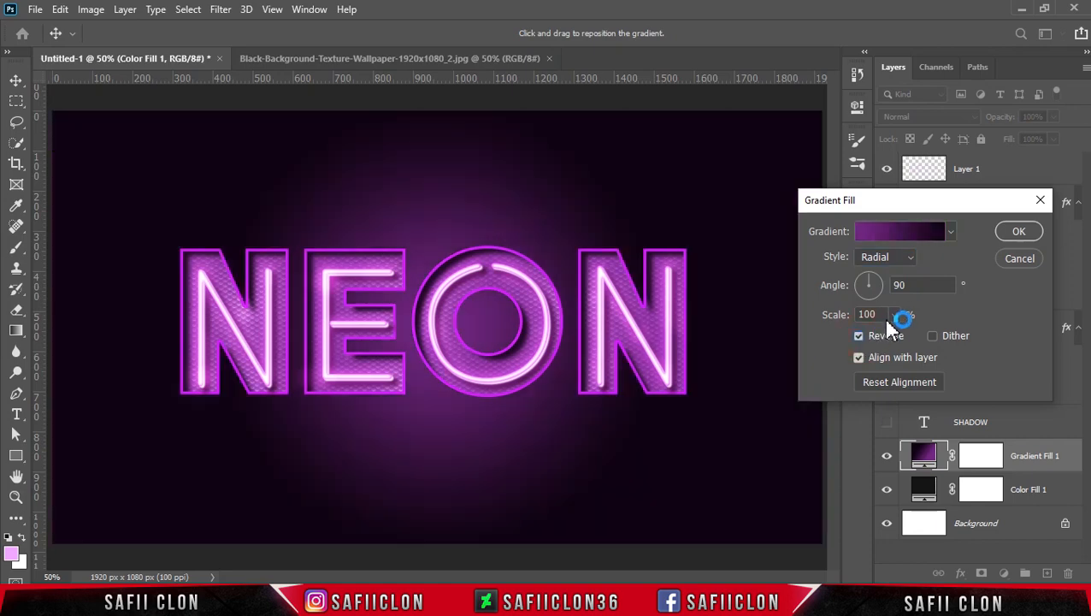
pyautogui.click(911, 258)
pyautogui.click(885, 283)
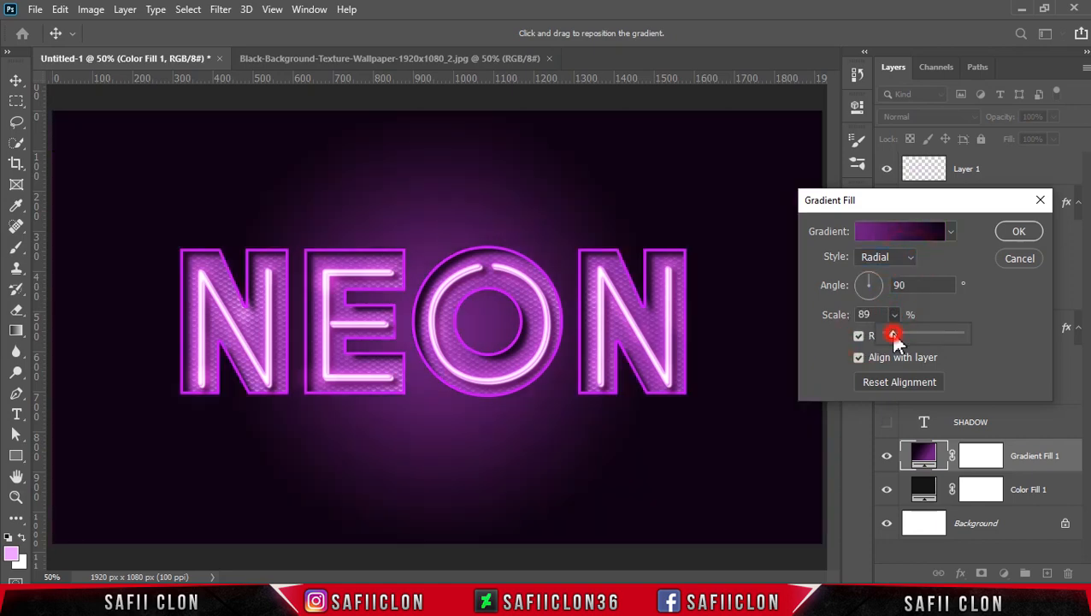
pyautogui.moveTo(897, 332); pyautogui.dragTo(909, 341)
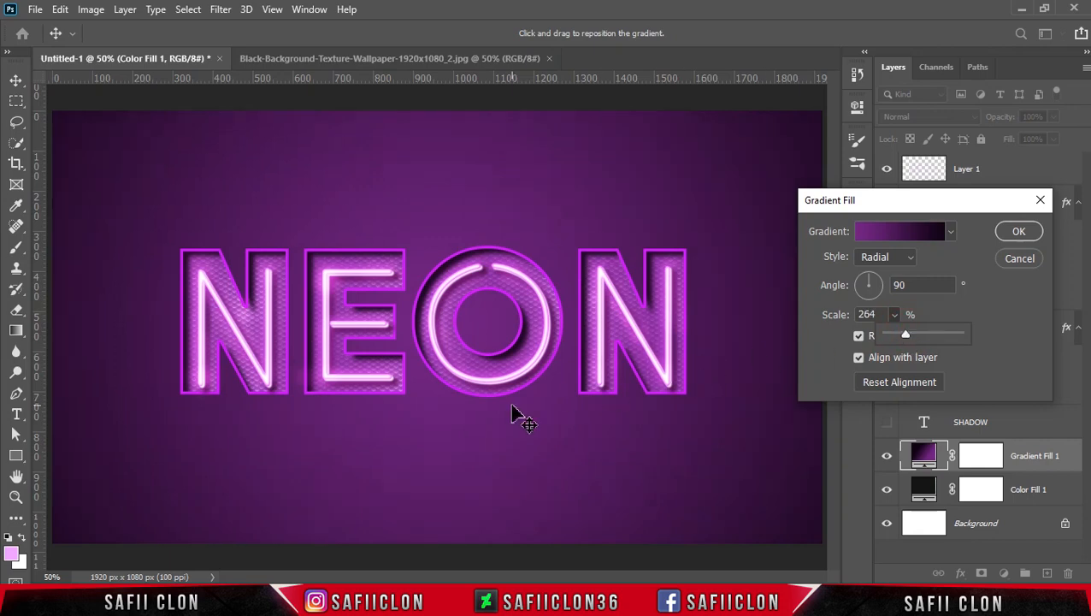
pyautogui.click(1020, 233)
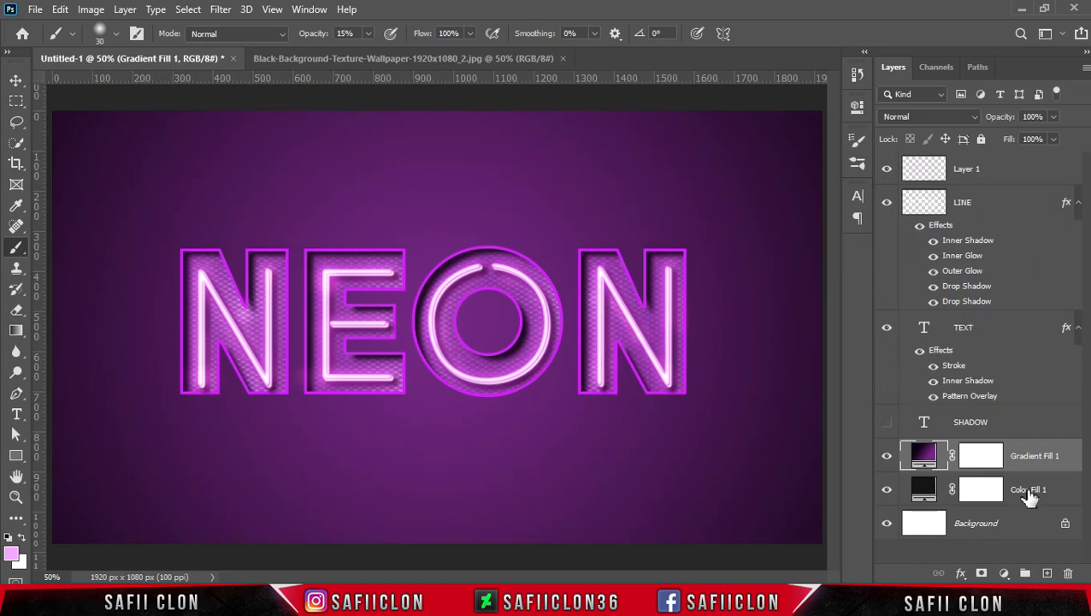
# Add a Pattern fill layer above Gradient Fill 1 using the dark perforated metal pattern.
pyautogui.click(1004, 573)
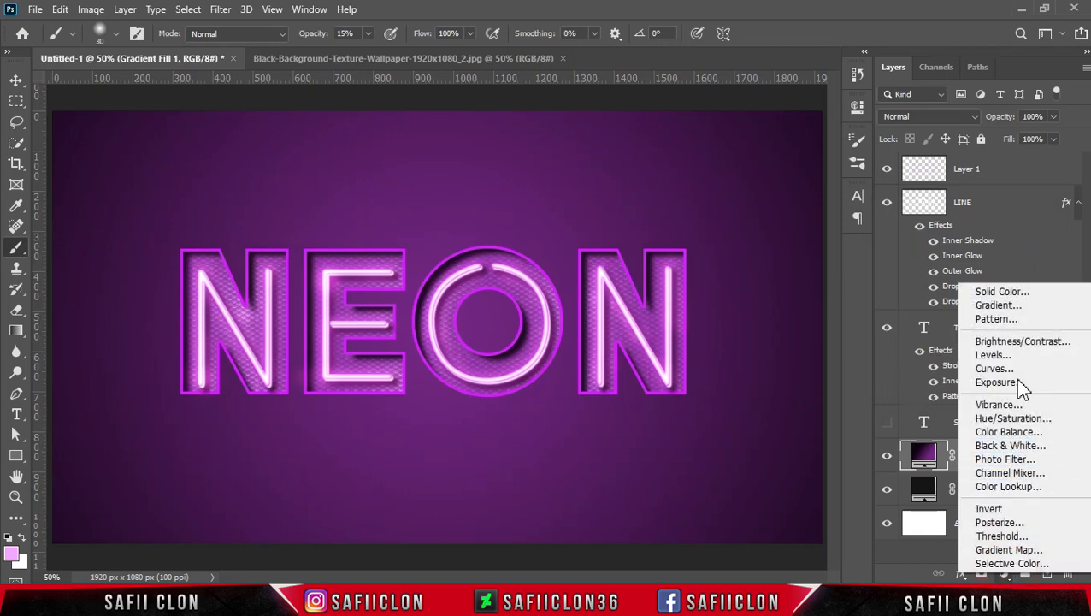
pyautogui.click(1002, 318)
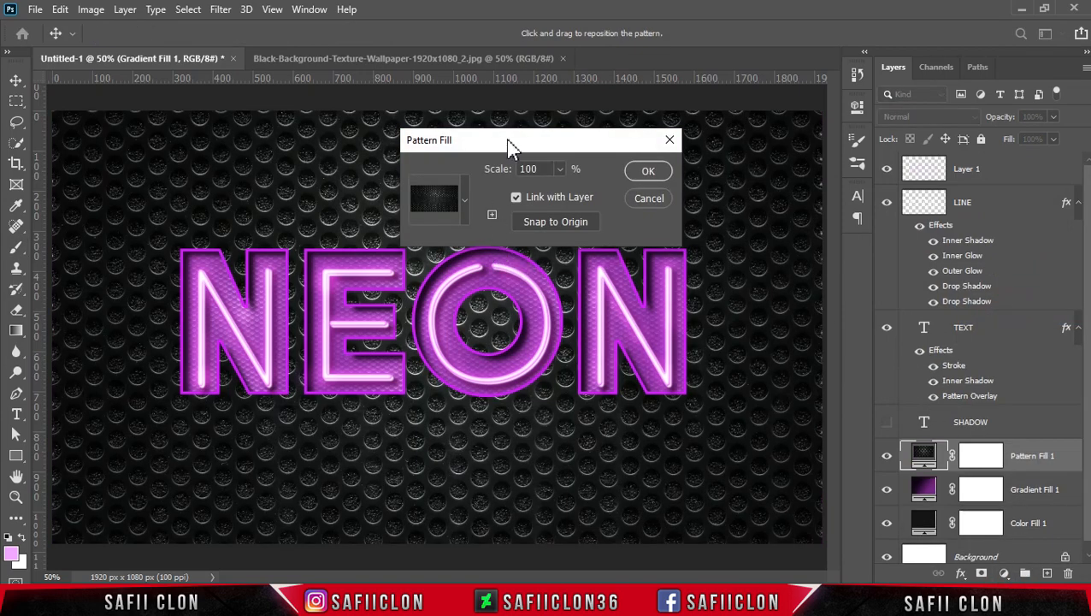
pyautogui.moveTo(507, 142); pyautogui.dragTo(750, 161)
pyautogui.click(709, 221)
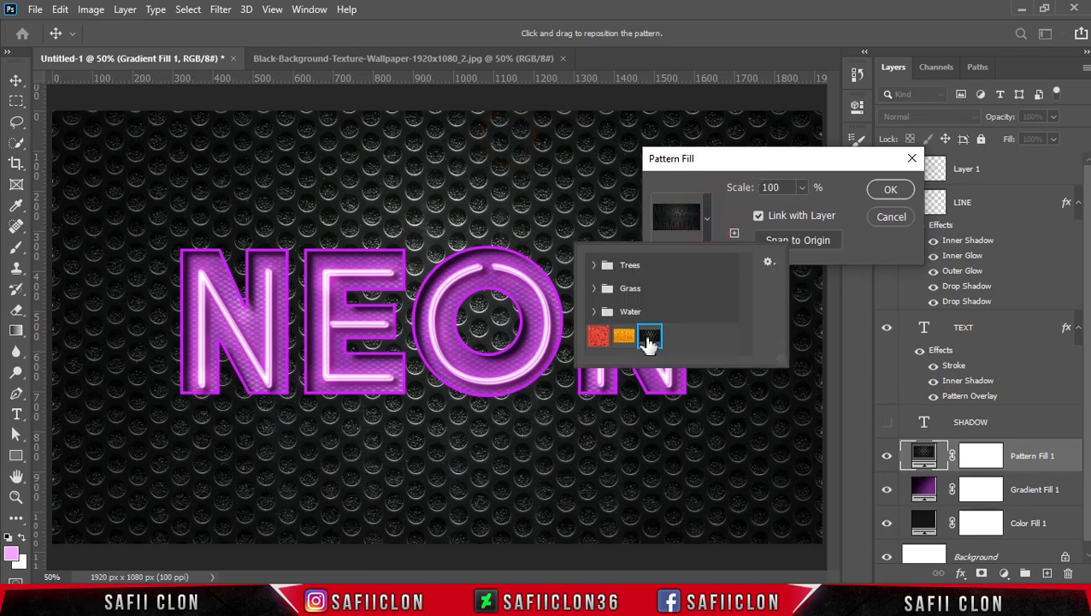
pyautogui.click(710, 221)
# Set the pattern fill's scale to 65% and apply it.
pyautogui.click(802, 188)
pyautogui.moveTo(799, 208); pyautogui.dragTo(799, 208)
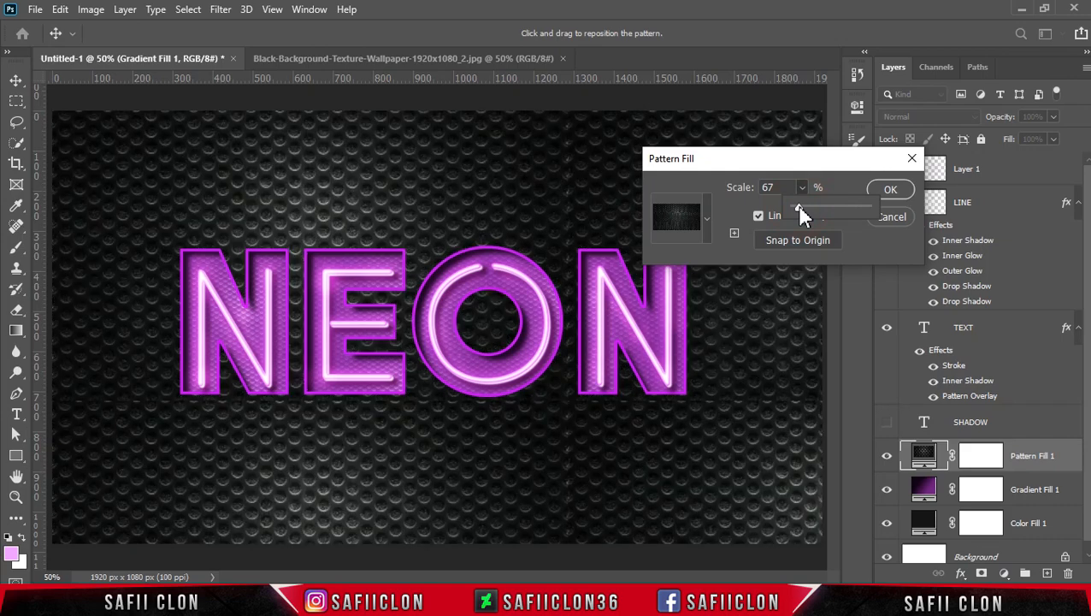
pyautogui.click(769, 189)
pyautogui.write('65')
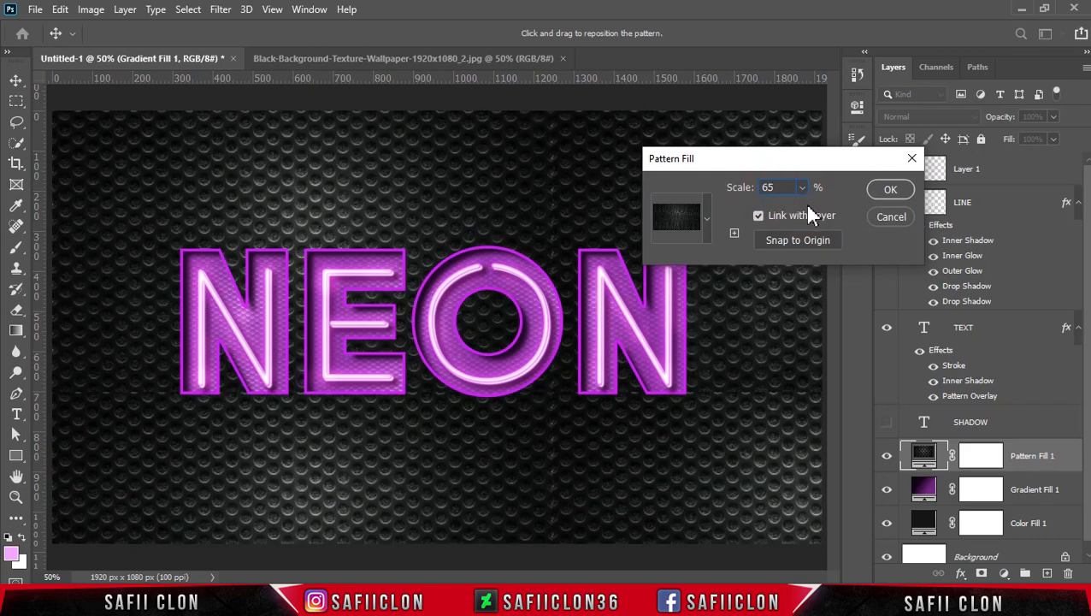
pyautogui.click(887, 191)
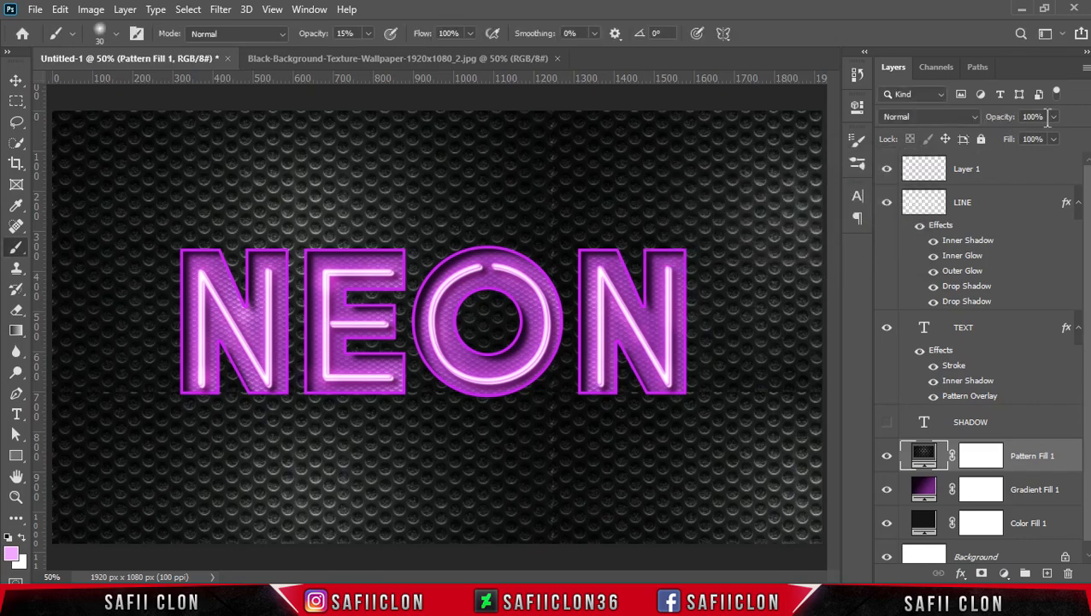
# Blend Pattern Fill 1 with Color Dodge at 73% opacity.
pyautogui.click(975, 116)
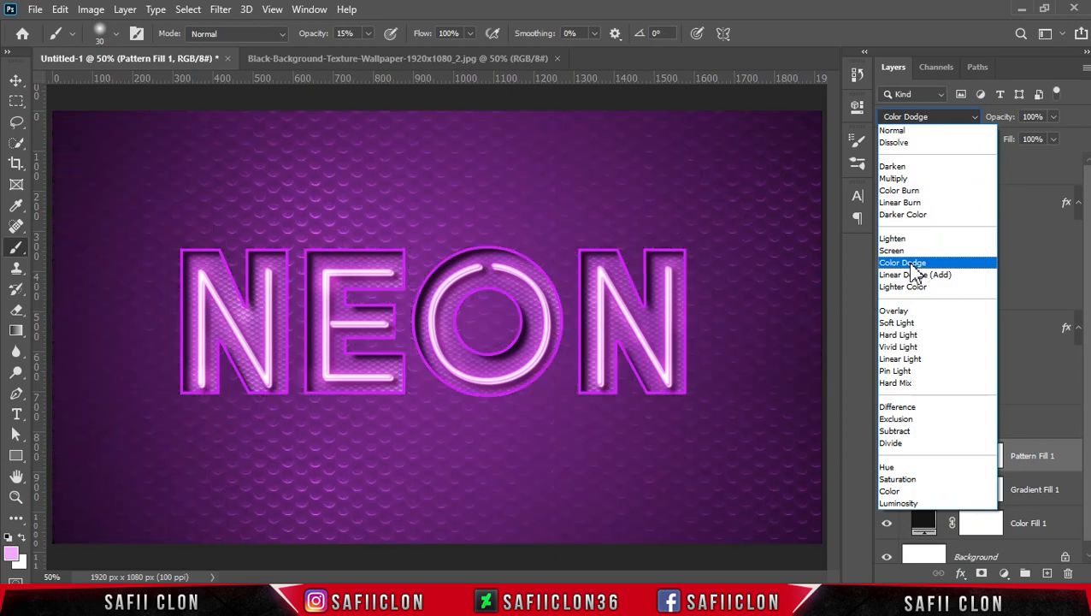
pyautogui.click(910, 265)
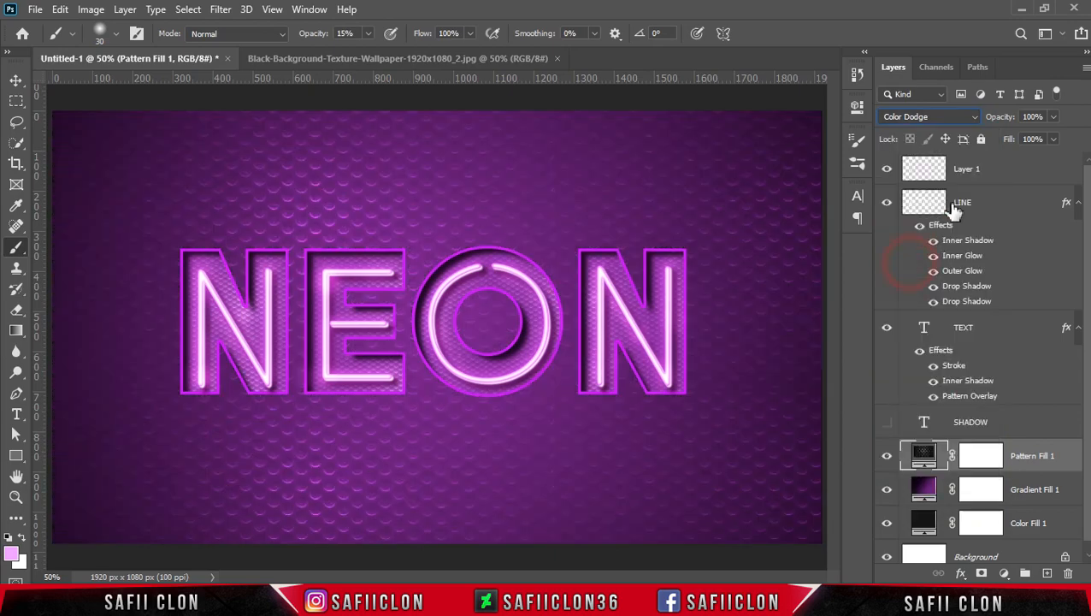
pyautogui.click(1056, 118)
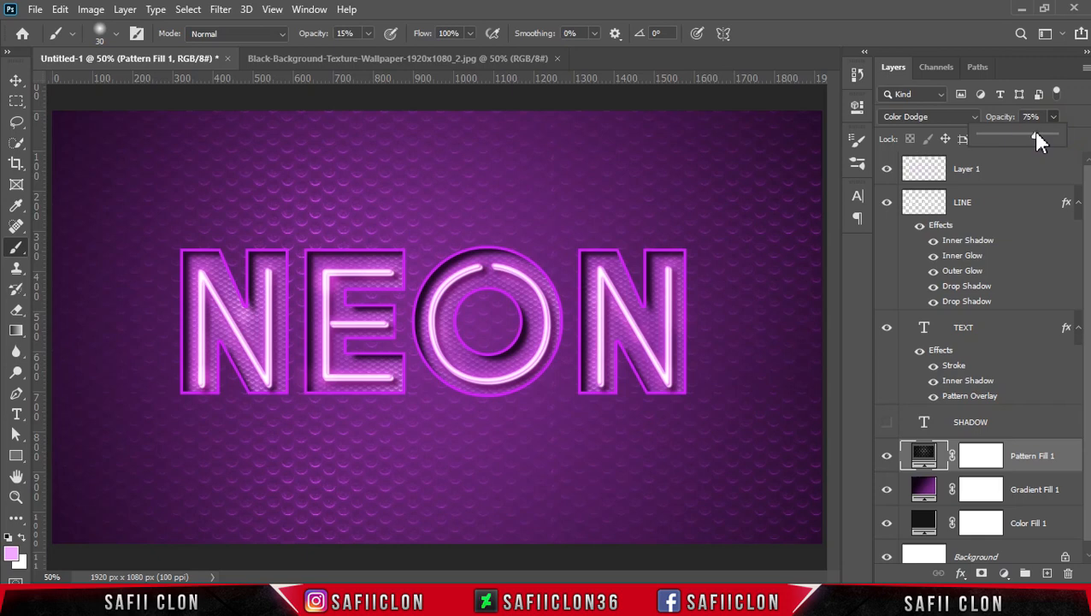
pyautogui.click(1055, 118)
pyautogui.click(887, 461)
# Make the SHADOW text layer visible and add a Drop Shadow effect to it.
pyautogui.click(887, 423)
pyautogui.click(1012, 427)
pyautogui.click(1008, 425)
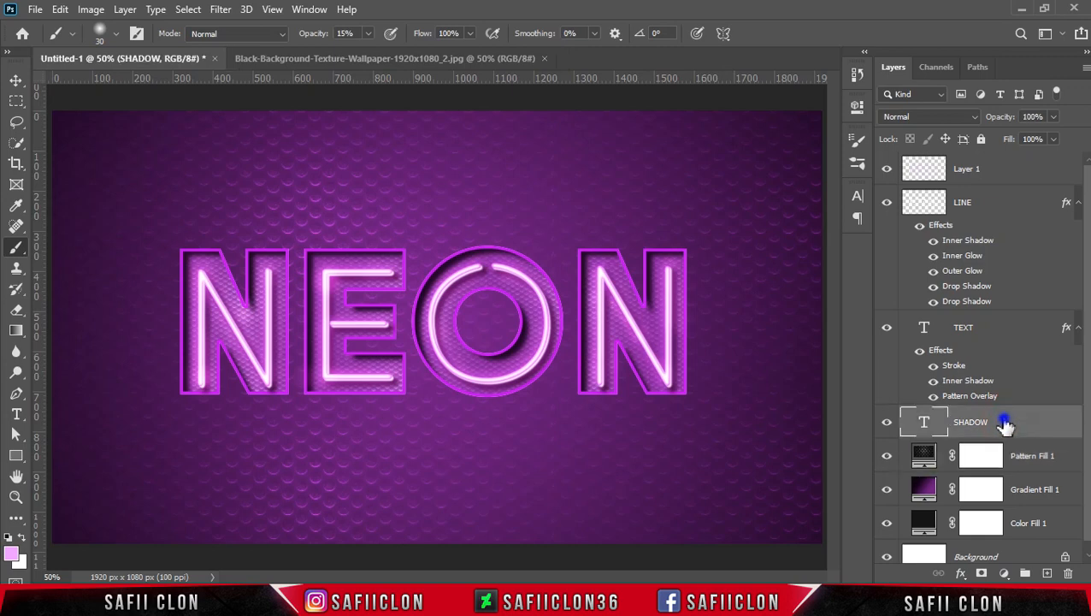
pyautogui.rightClick(1006, 425)
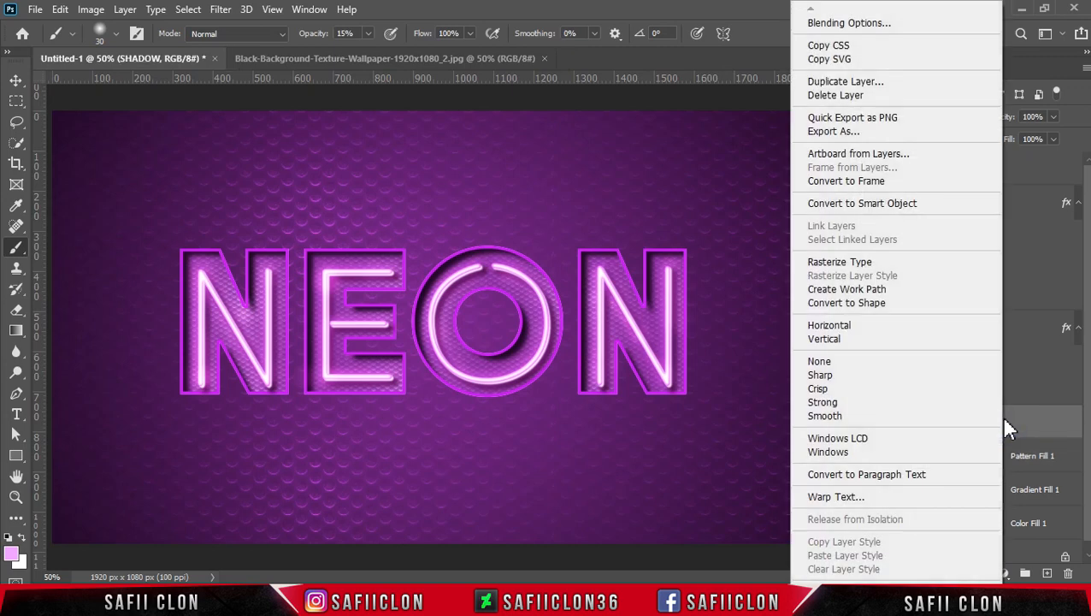
pyautogui.click(836, 24)
pyautogui.moveTo(612, 154); pyautogui.dragTo(761, 145)
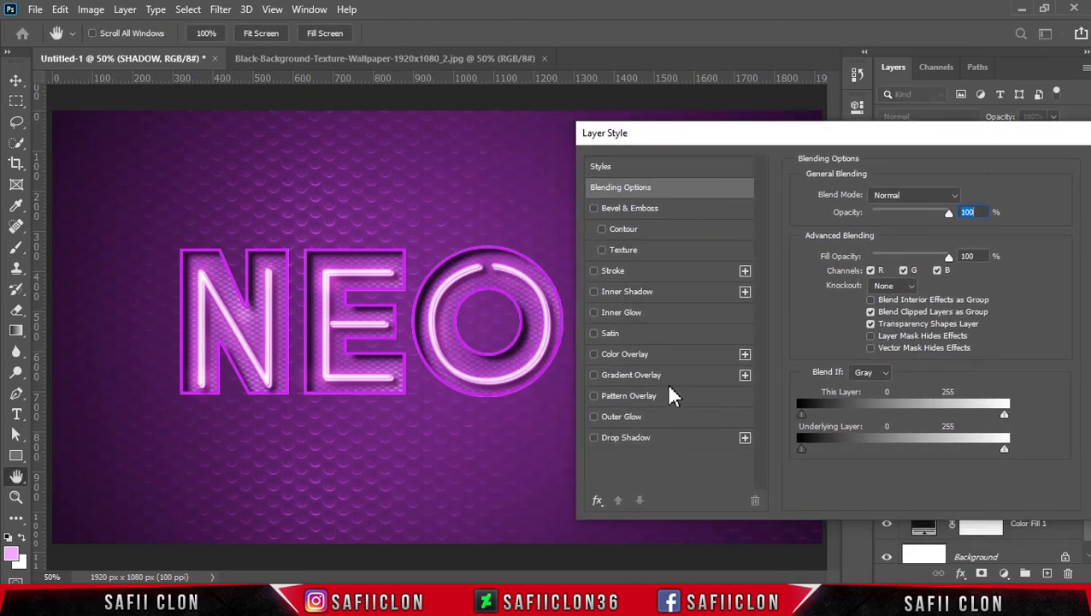
pyautogui.click(641, 439)
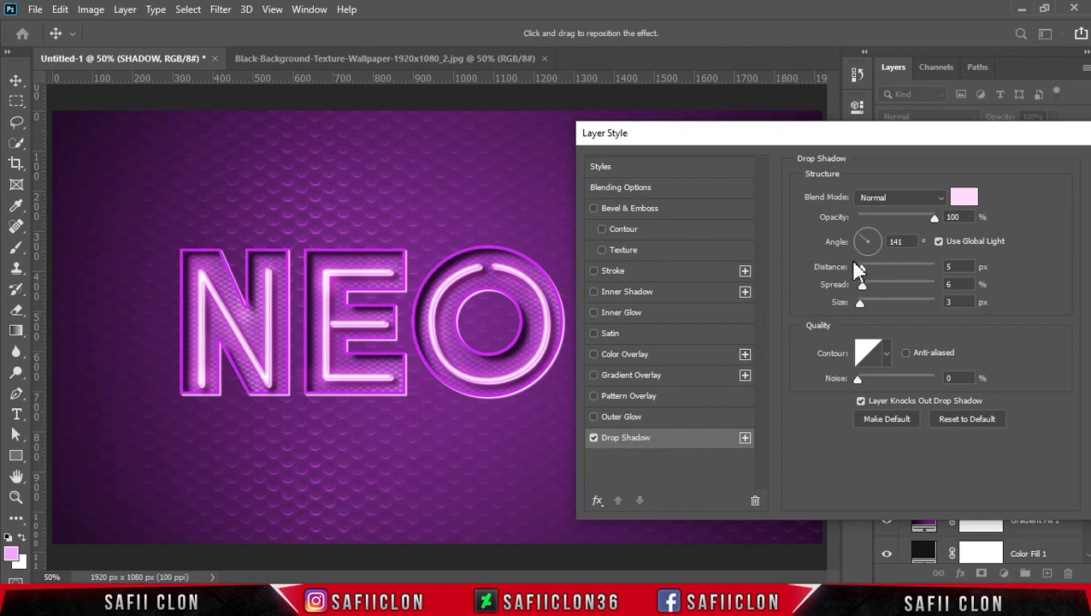
# Give the drop shadow Normal blend mode and the dark purple colour 33063d.
pyautogui.click(906, 202)
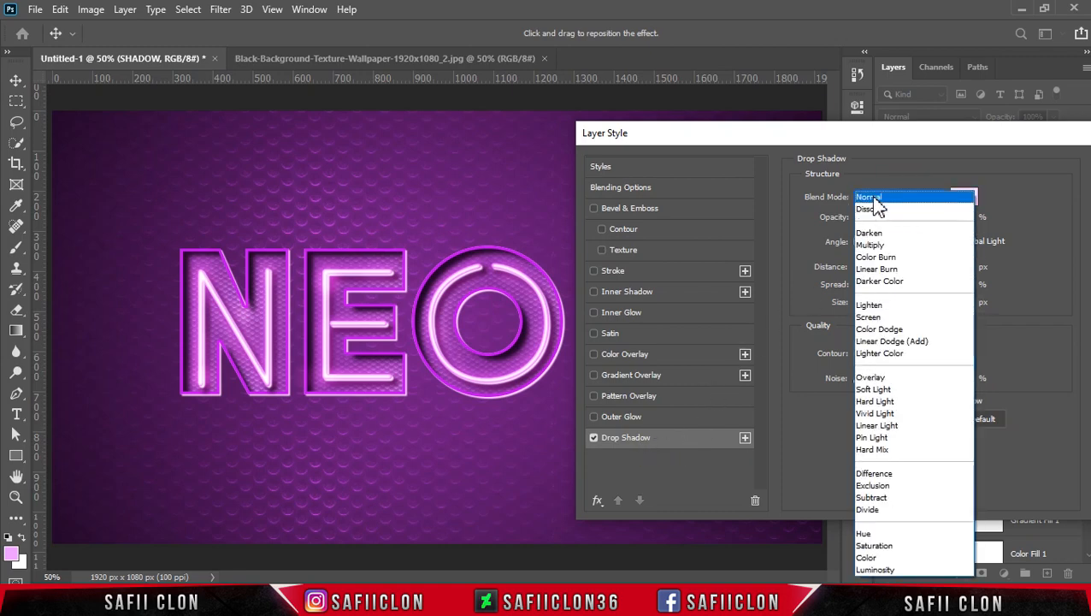
pyautogui.click(873, 198)
pyautogui.click(965, 198)
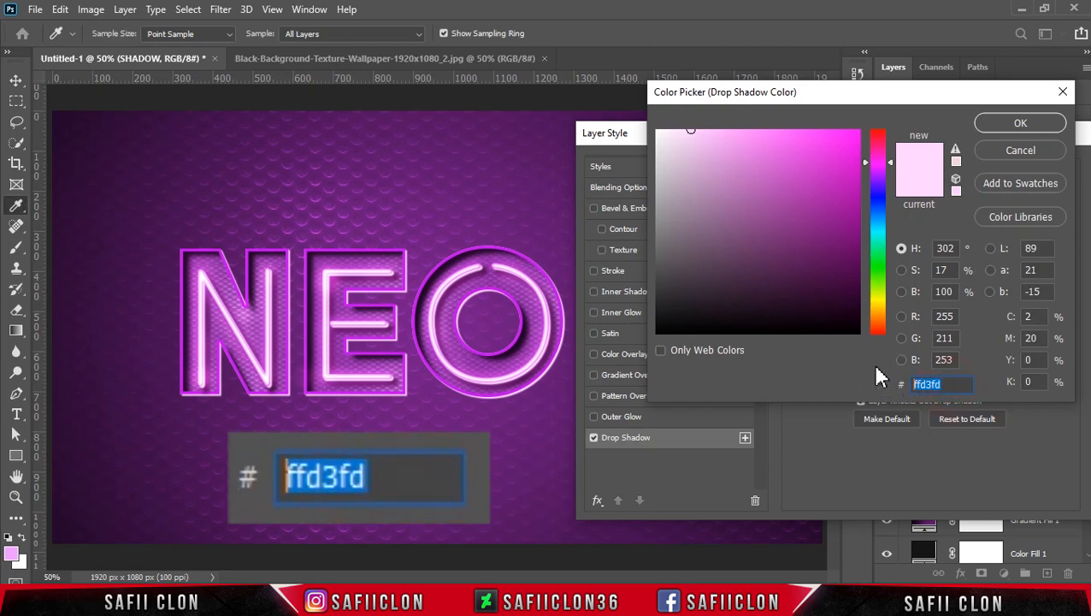
pyautogui.write('3306')
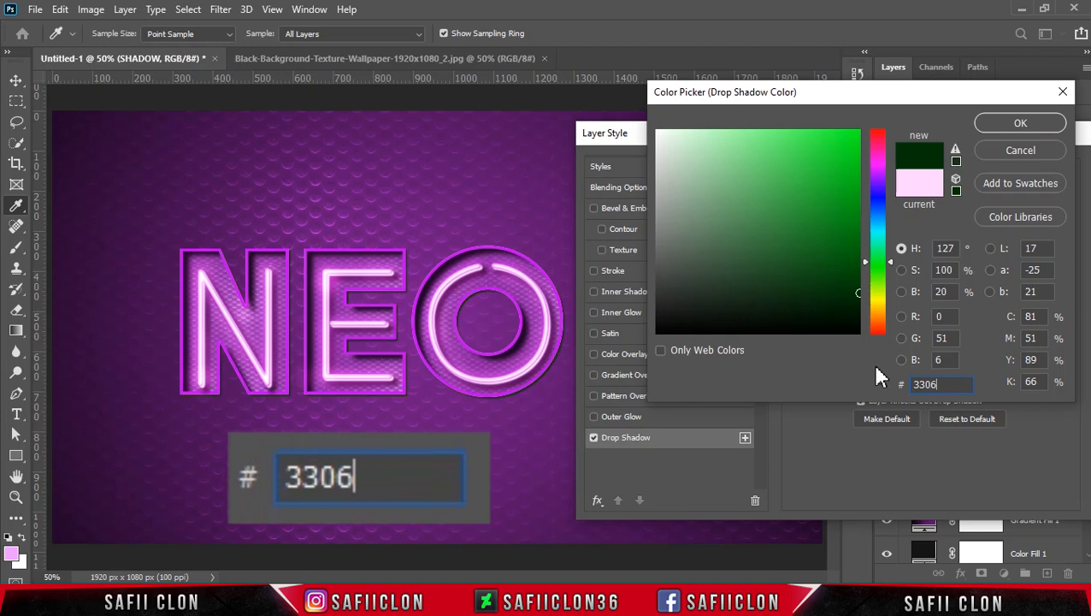
pyautogui.write('3d')
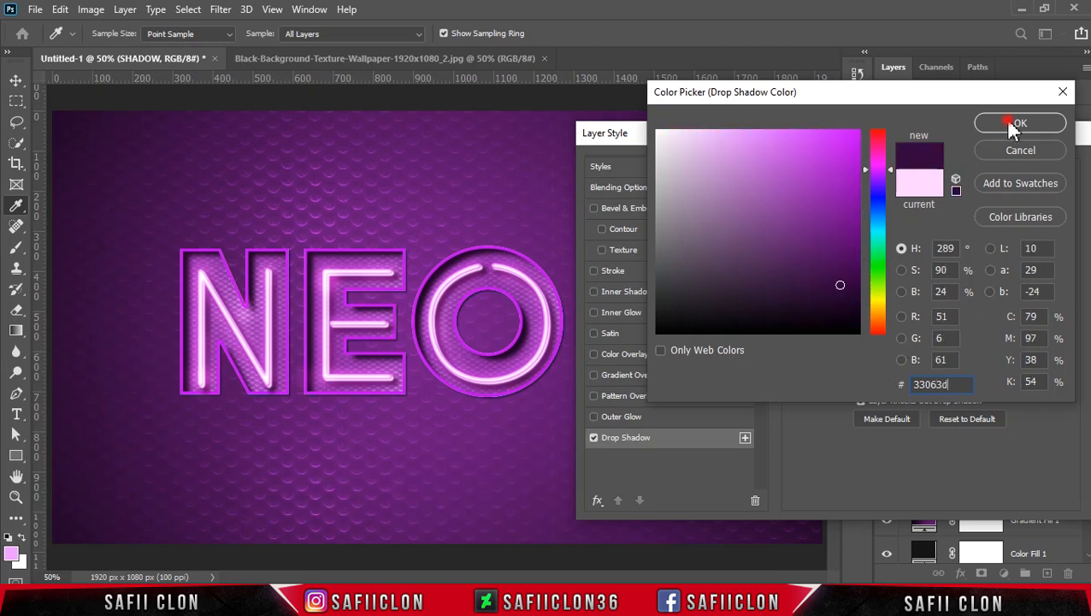
pyautogui.click(1014, 123)
# Set the drop shadow's opacity to 92% and its angle to 135° without global light.
pyautogui.moveTo(935, 215); pyautogui.dragTo(930, 216)
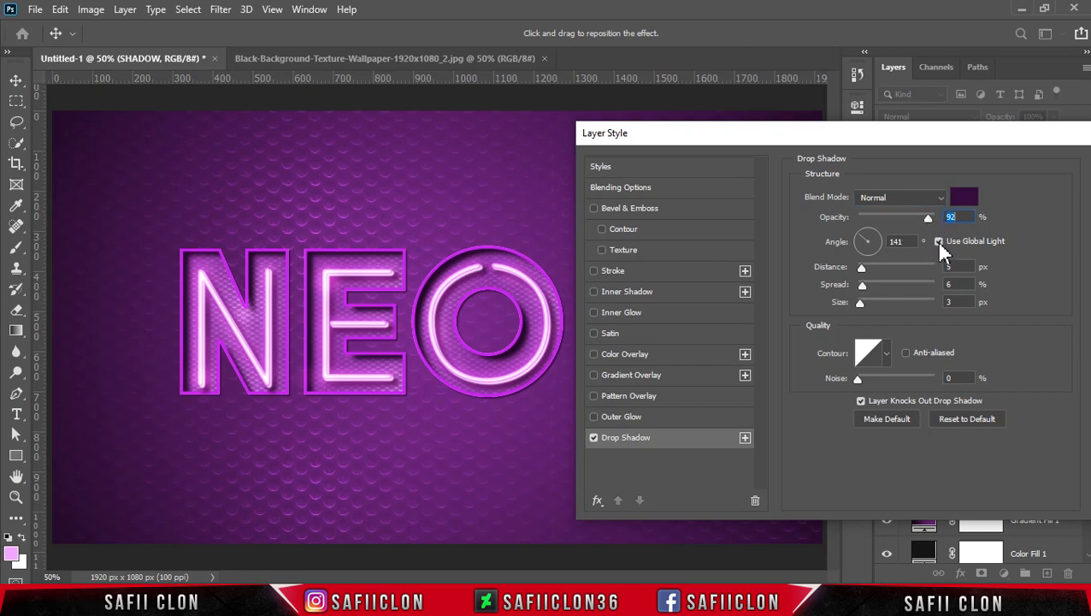
pyautogui.click(938, 242)
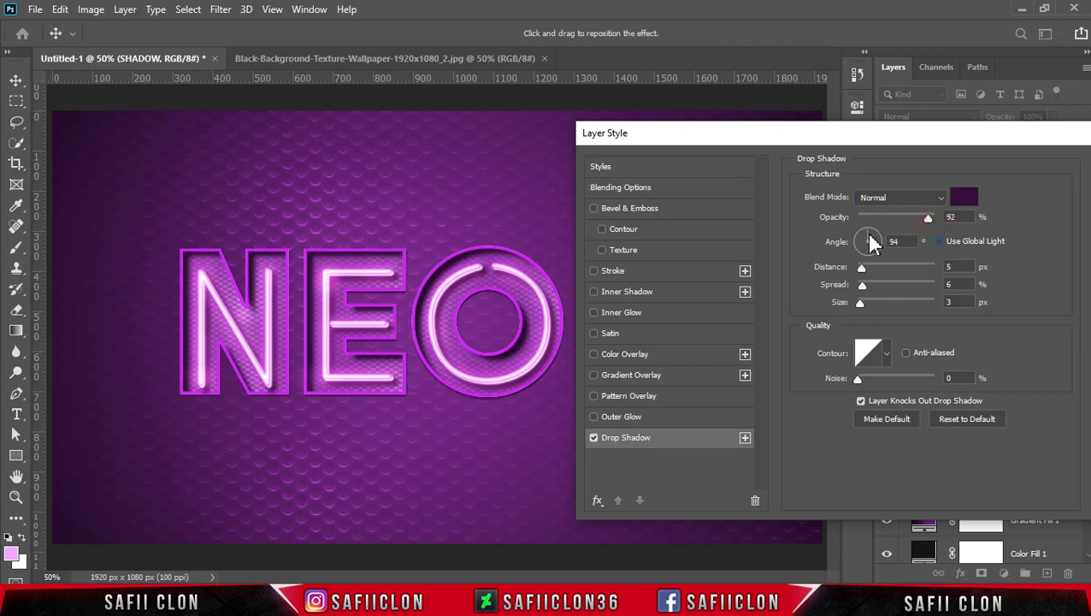
pyautogui.moveTo(871, 241); pyautogui.dragTo(864, 241)
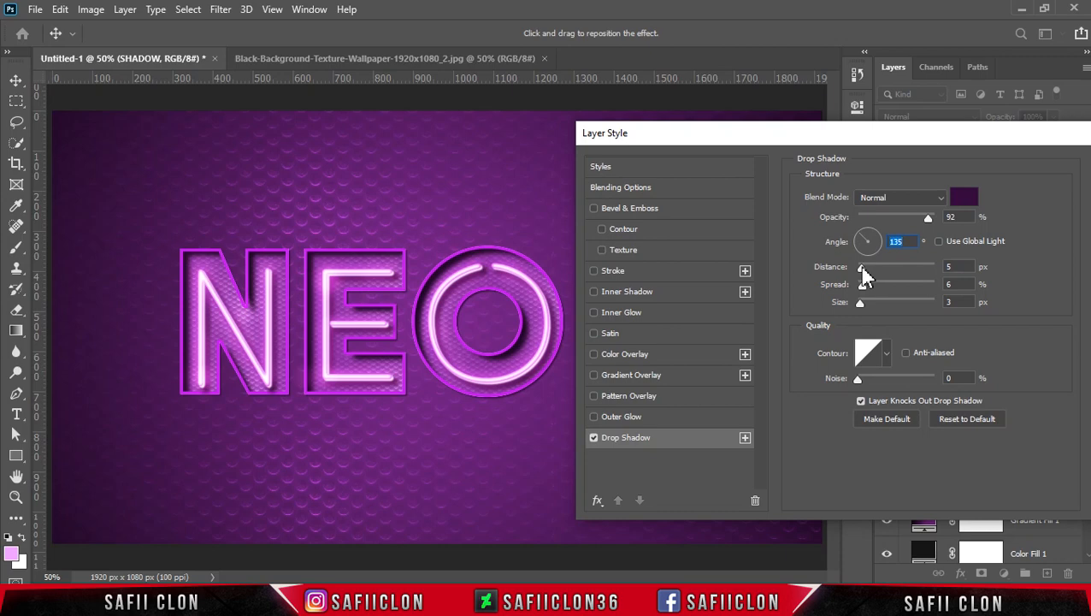
# Set the drop shadow's distance to 10 px, spread to 13% and size to 10 px.
pyautogui.moveTo(861, 266); pyautogui.dragTo(870, 288)
pyautogui.click(867, 286)
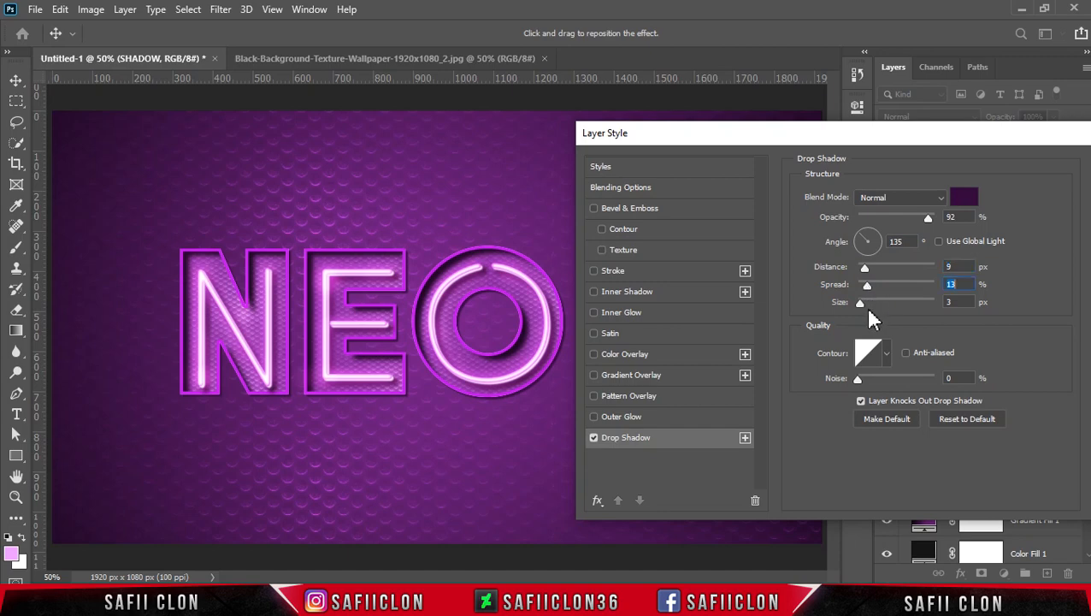
pyautogui.moveTo(866, 306); pyautogui.dragTo(867, 306)
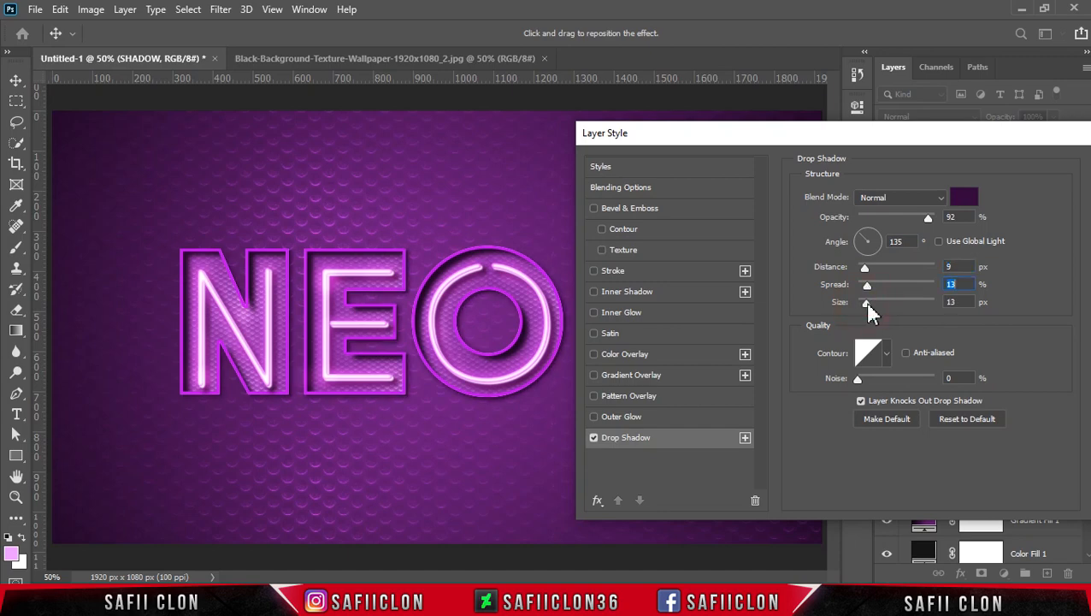
pyautogui.moveTo(867, 304); pyautogui.dragTo(868, 276)
pyautogui.click(867, 270)
# Add a second drop shadow below the first with 24 px distance and 82% opacity.
pyautogui.click(742, 438)
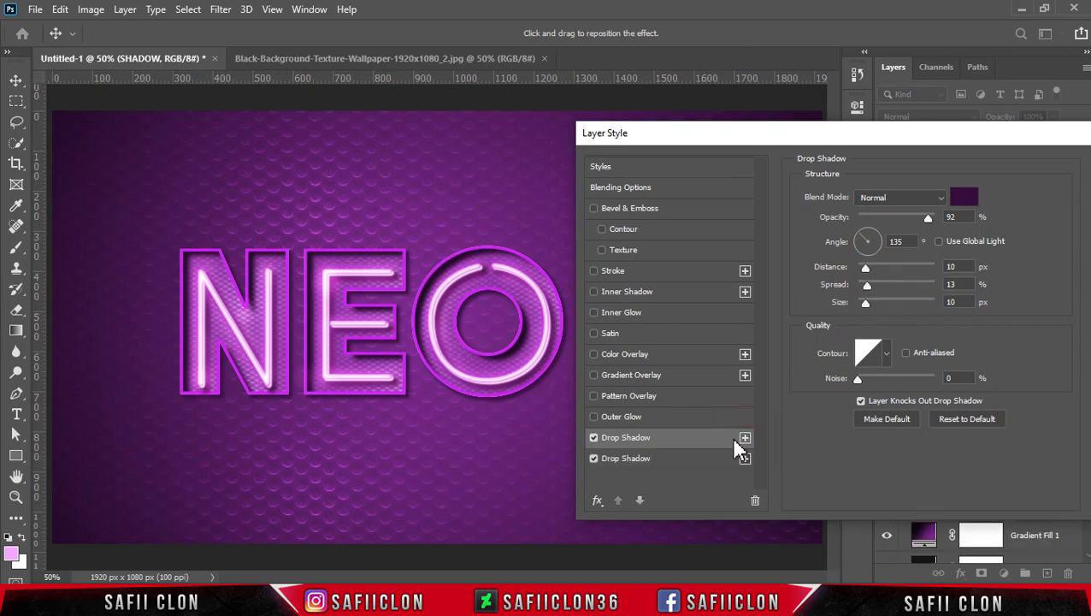
pyautogui.click(670, 463)
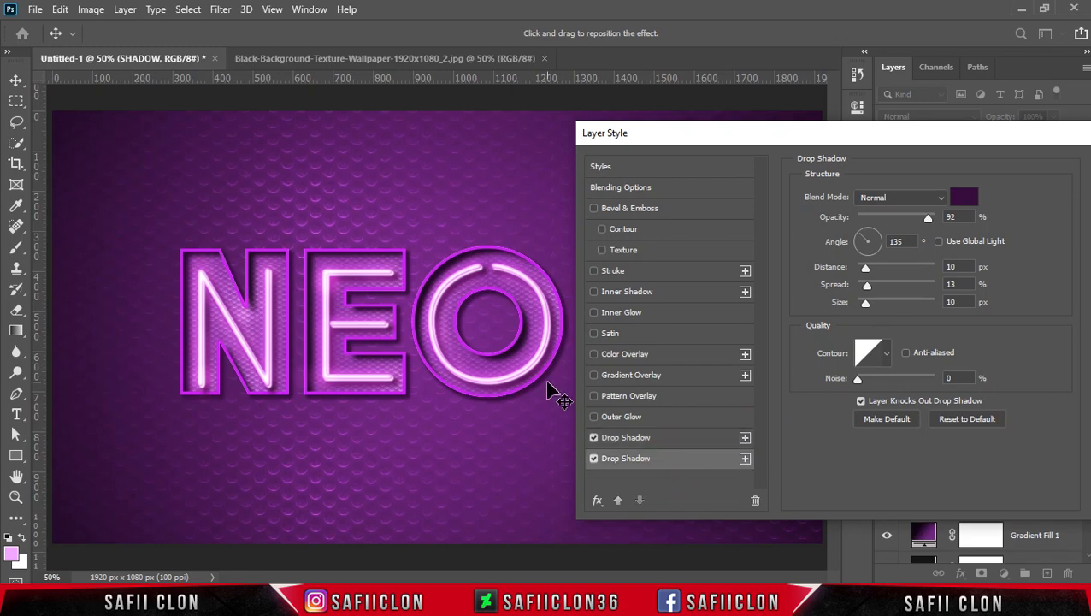
pyautogui.hotkey('ctrl', '+')
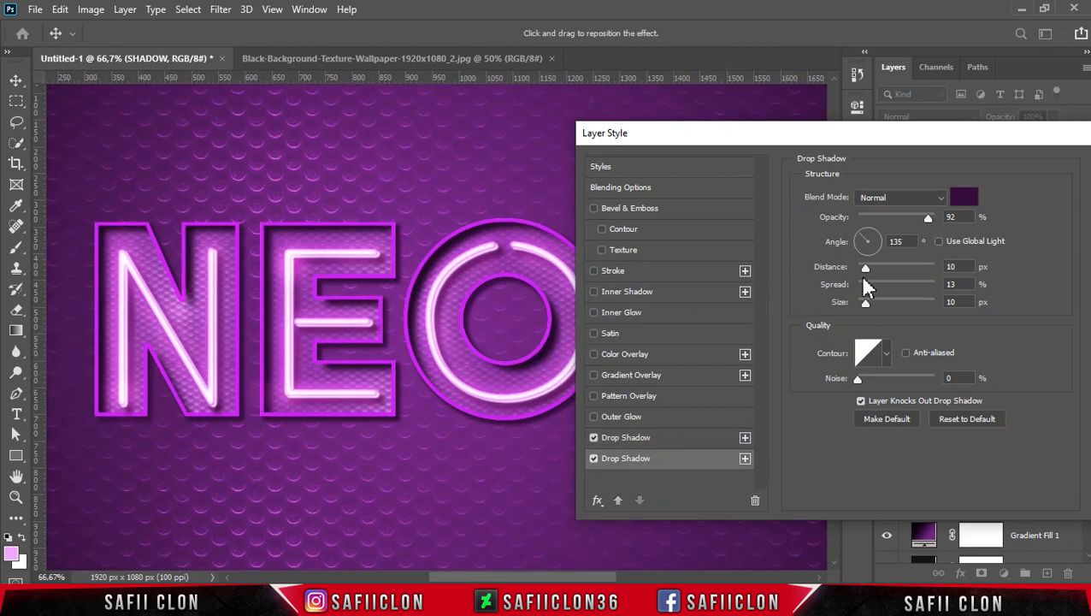
pyautogui.moveTo(864, 269); pyautogui.dragTo(881, 278)
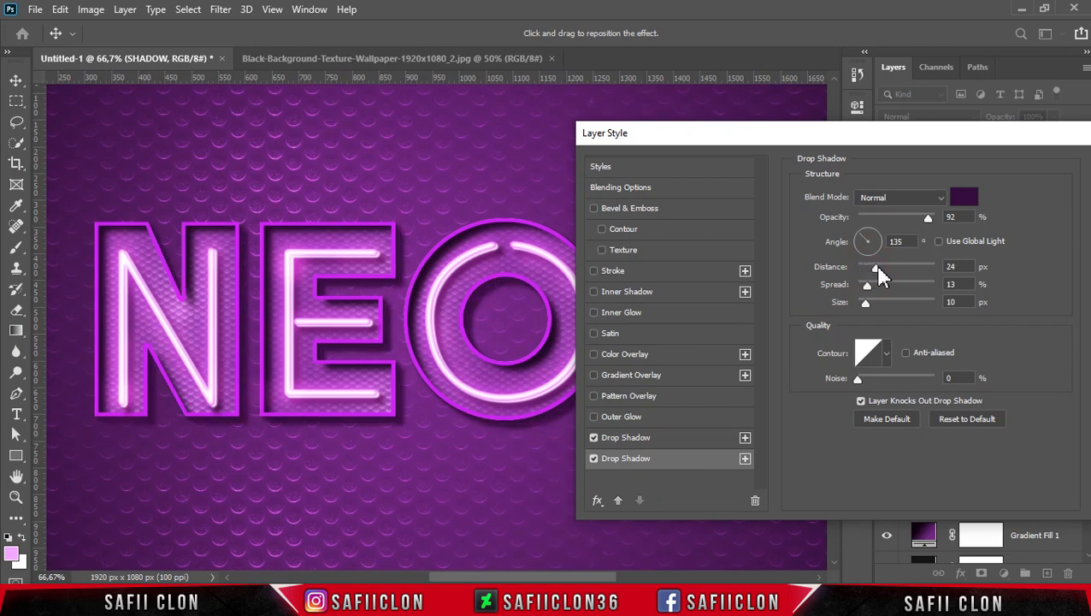
pyautogui.click(876, 266)
pyautogui.moveTo(926, 216); pyautogui.dragTo(922, 217)
pyautogui.click(921, 218)
# Add a third drop shadow at the end of the stack with 40 px distance and 59% opacity.
pyautogui.click(746, 459)
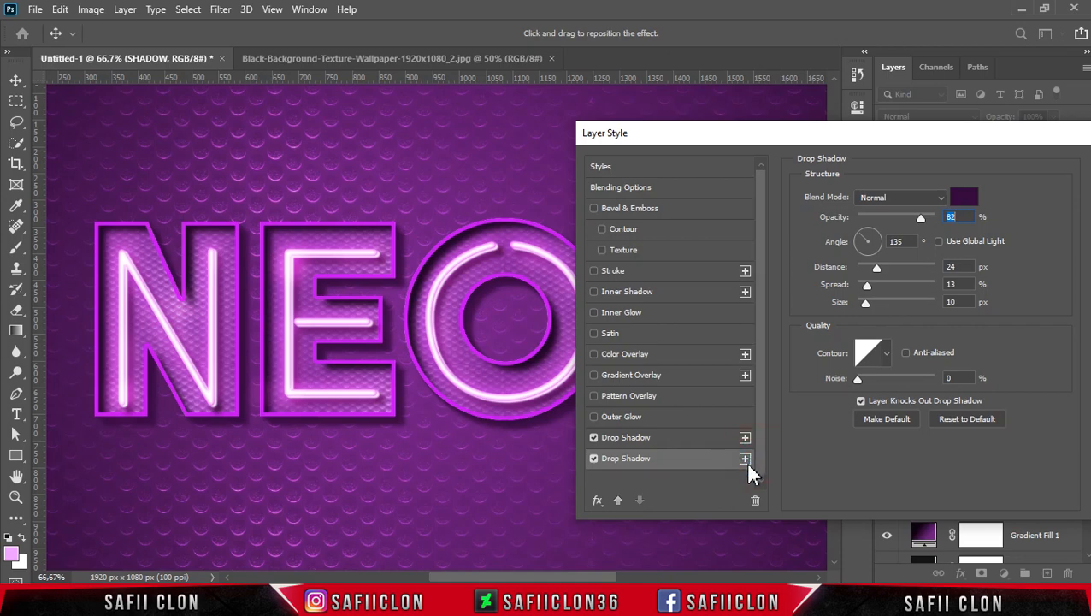
pyautogui.click(687, 480)
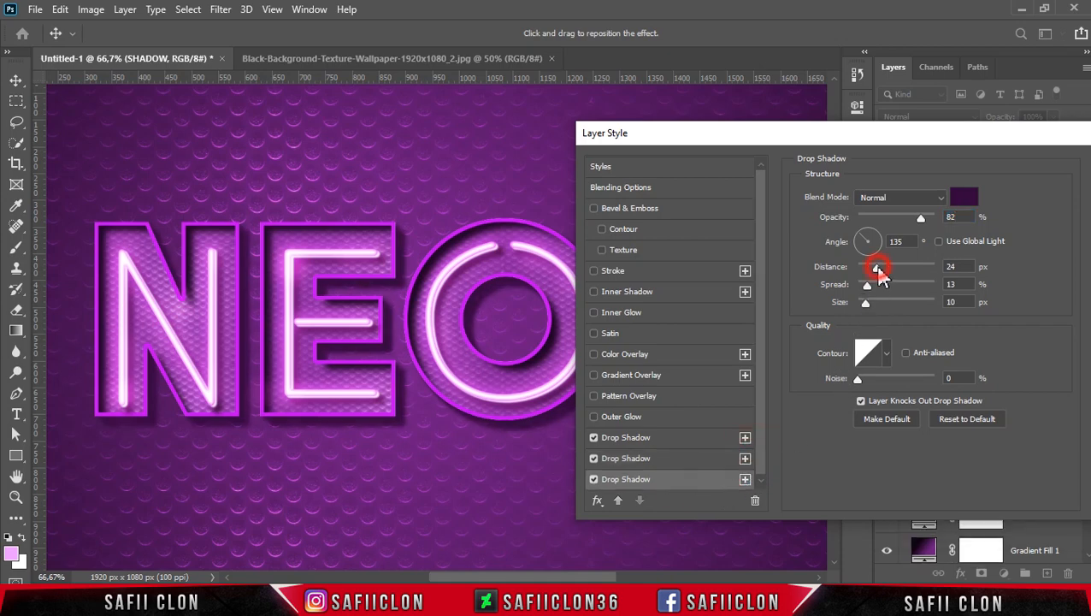
pyautogui.moveTo(887, 266); pyautogui.dragTo(891, 268)
pyautogui.moveTo(923, 217); pyautogui.dragTo(910, 218)
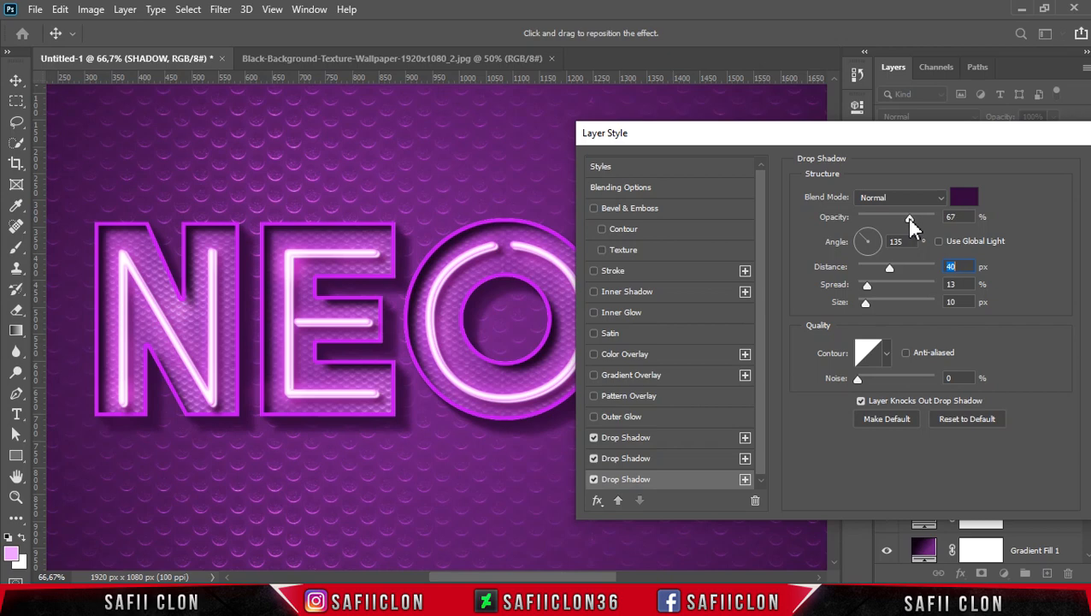
pyautogui.moveTo(903, 217); pyautogui.dragTo(905, 216)
# Add a fourth drop shadow at the end of the stack with 59 px distance and 42% opacity.
pyautogui.click(745, 479)
pyautogui.click(696, 477)
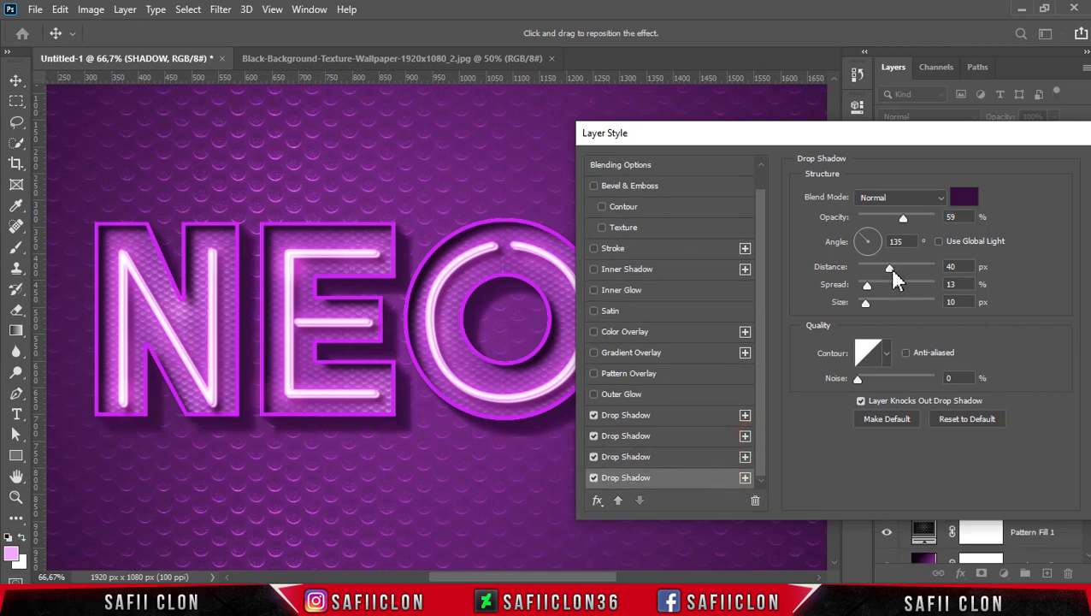
pyautogui.moveTo(897, 273); pyautogui.dragTo(903, 271)
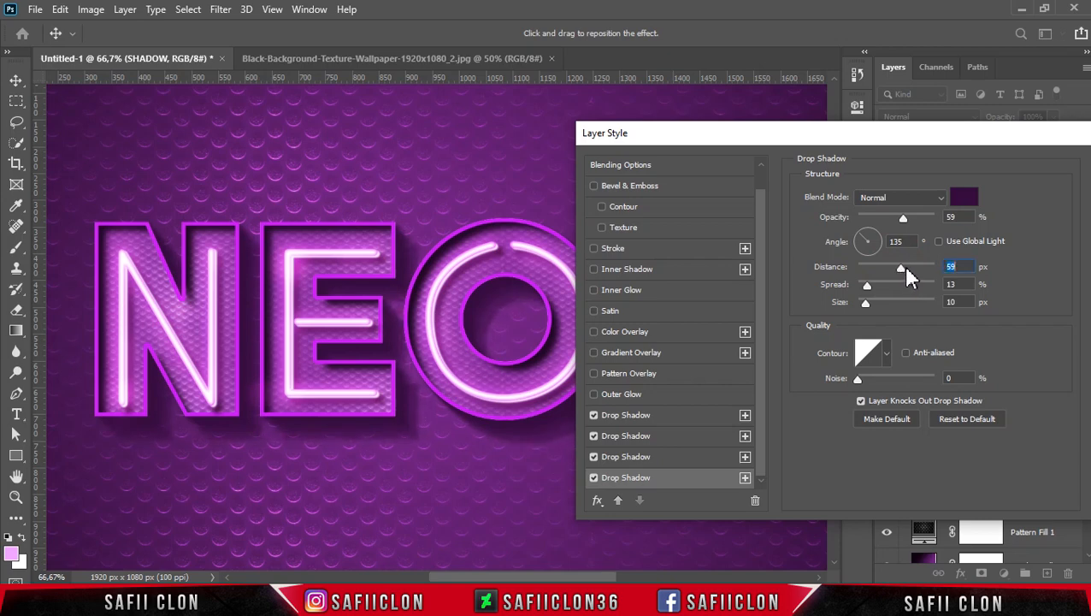
pyautogui.moveTo(905, 224); pyautogui.dragTo(890, 219)
# Add a fifth drop shadow with 79 px distance and 26% opacity, and apply the layer style.
pyautogui.click(745, 477)
pyautogui.click(697, 479)
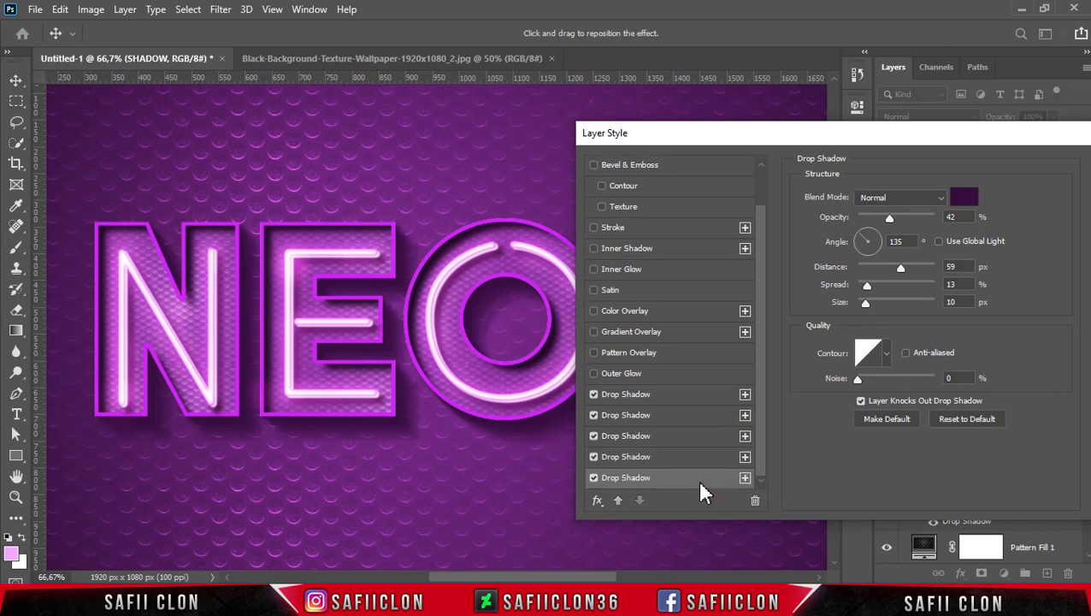
pyautogui.moveTo(905, 270); pyautogui.dragTo(911, 269)
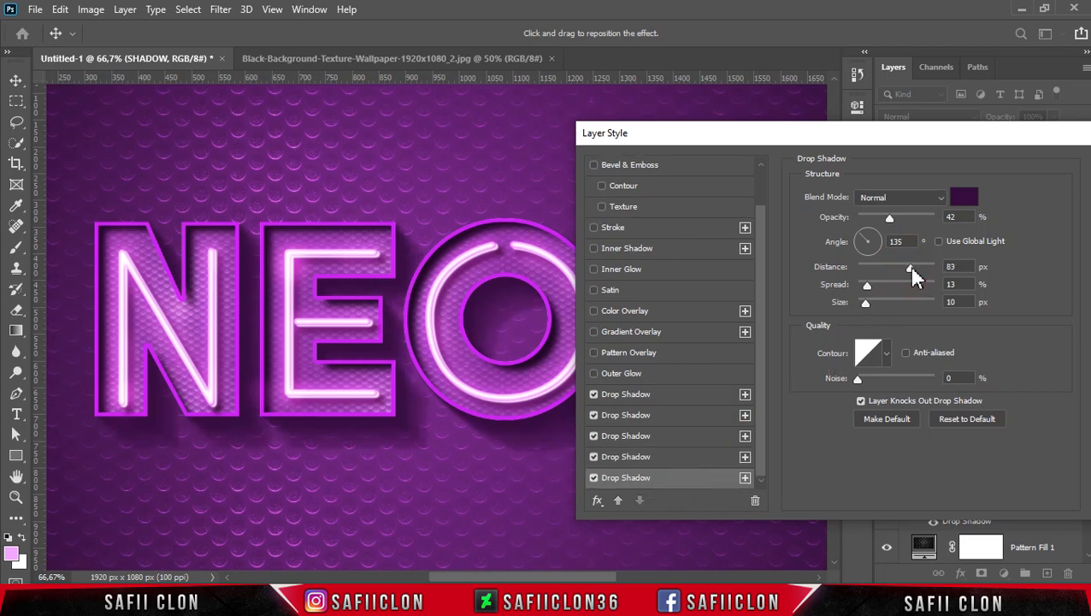
pyautogui.moveTo(911, 268); pyautogui.dragTo(910, 267)
pyautogui.moveTo(891, 219); pyautogui.dragTo(878, 219)
pyautogui.moveTo(992, 135); pyautogui.dragTo(765, 135)
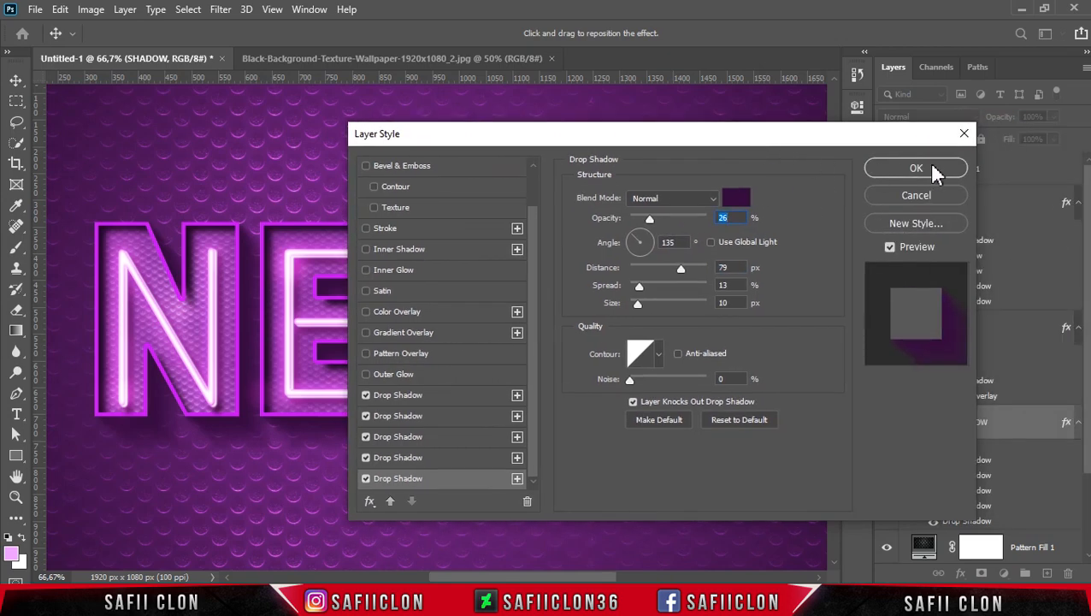
pyautogui.click(935, 170)
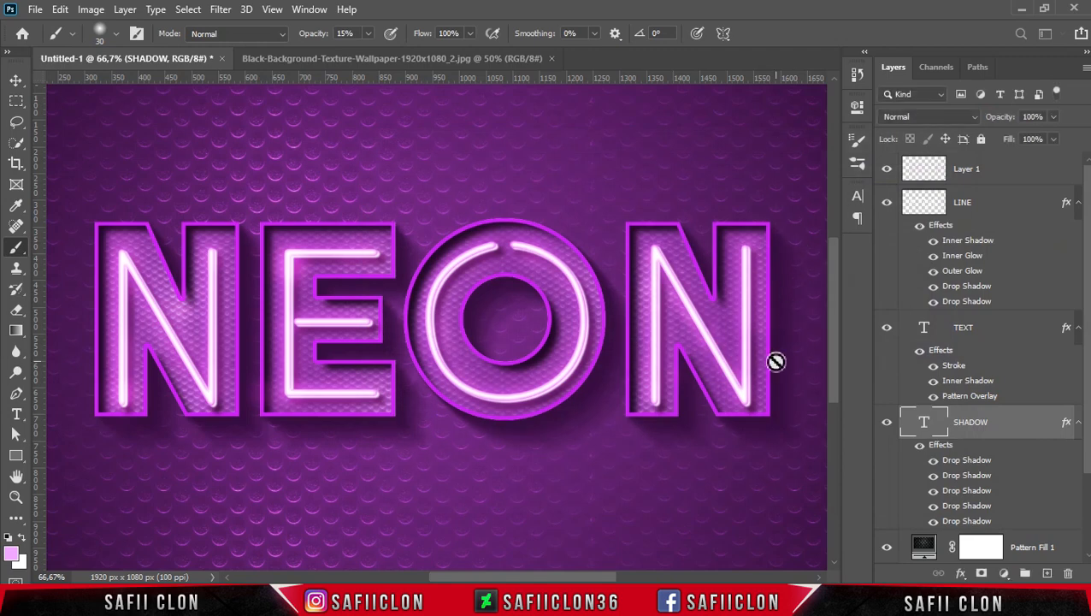
# Compare the artwork with the SHADOW layer hidden and shown, and examine the whole composition at several magnifications.
pyautogui.click(887, 427)
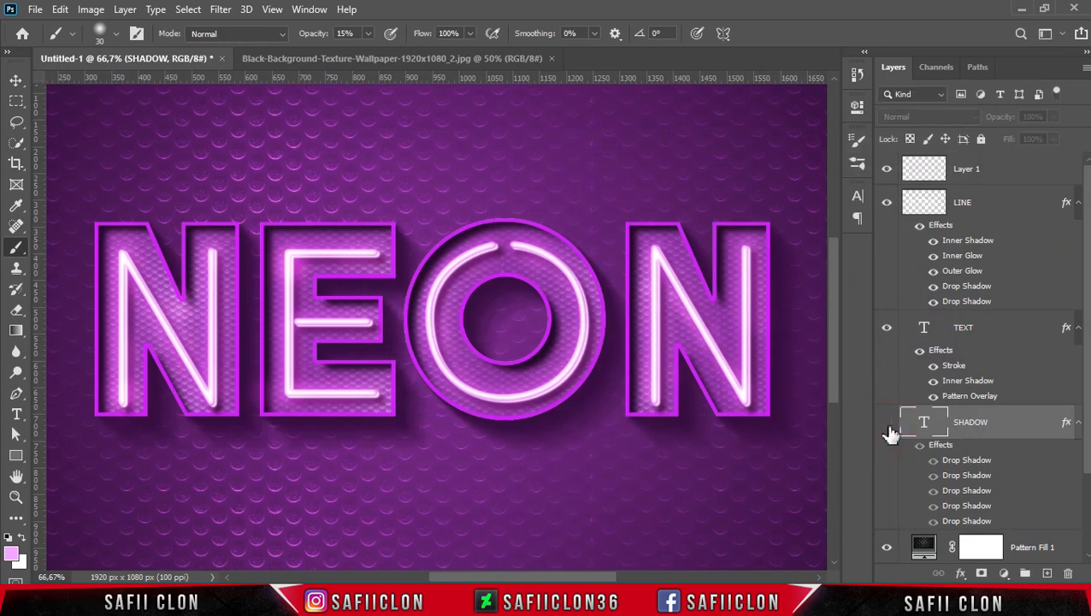
pyautogui.click(887, 428)
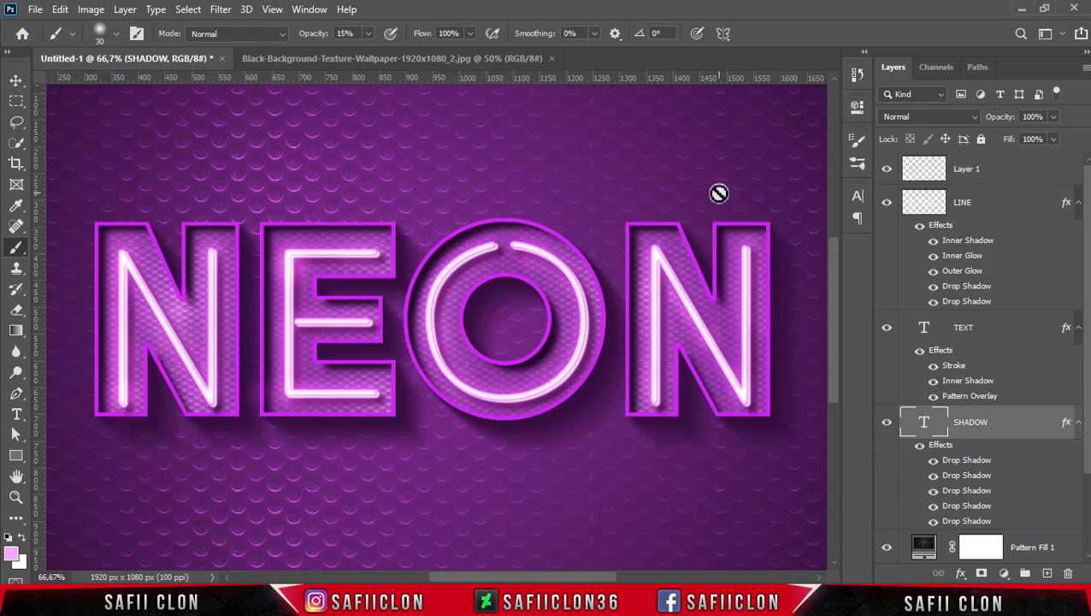
pyautogui.hotkey('ctrl', '-')
pyautogui.hotkey('ctrl', '-')
pyautogui.hotkey('ctrl', '-')
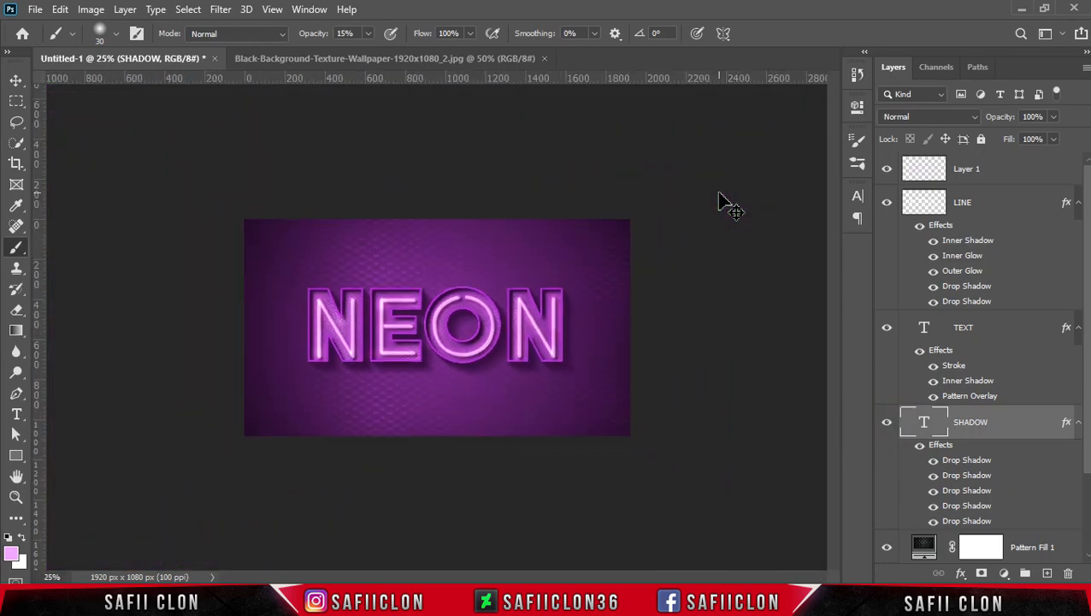
pyautogui.hotkey('ctrl', '+')
pyautogui.hotkey('ctrl', '+')
pyautogui.hotkey('ctrl', '-')
pyautogui.hotkey('ctrl', '+')
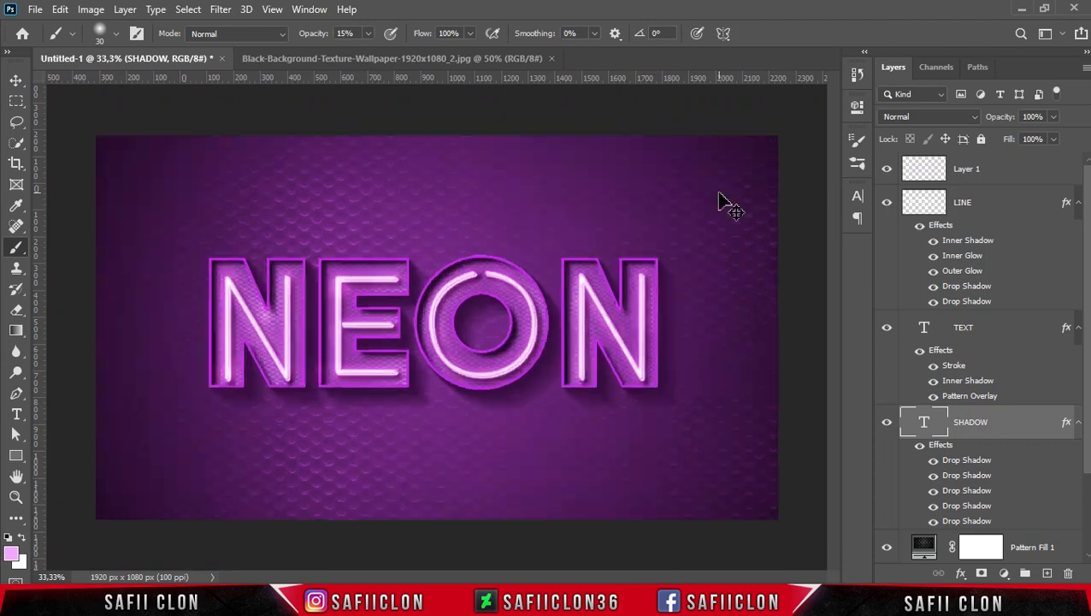
# Add a new empty layer above Layer 1.
pyautogui.click(1007, 176)
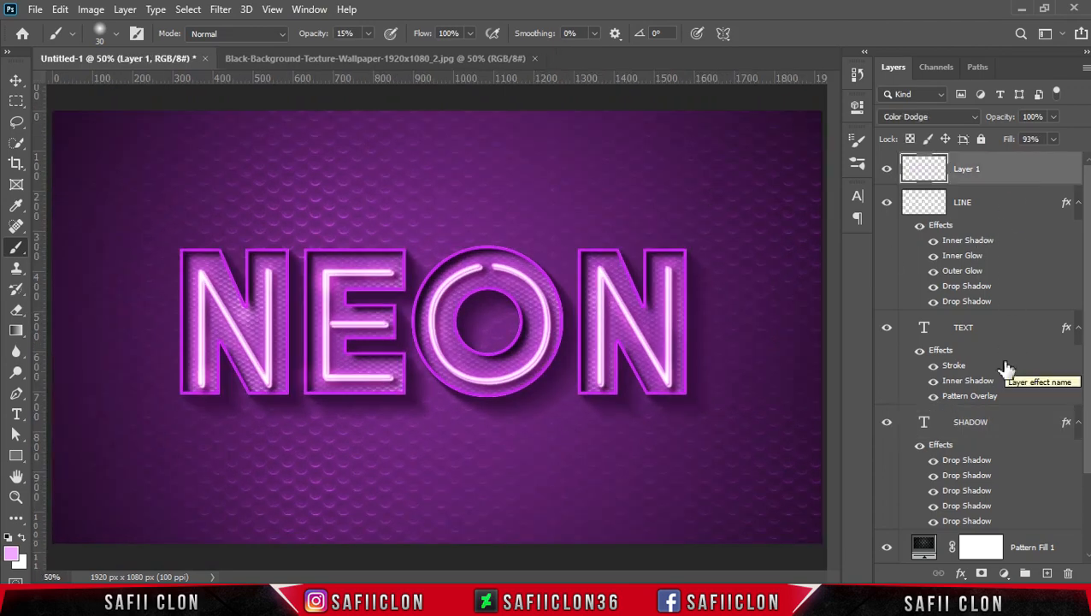
pyautogui.click(1046, 573)
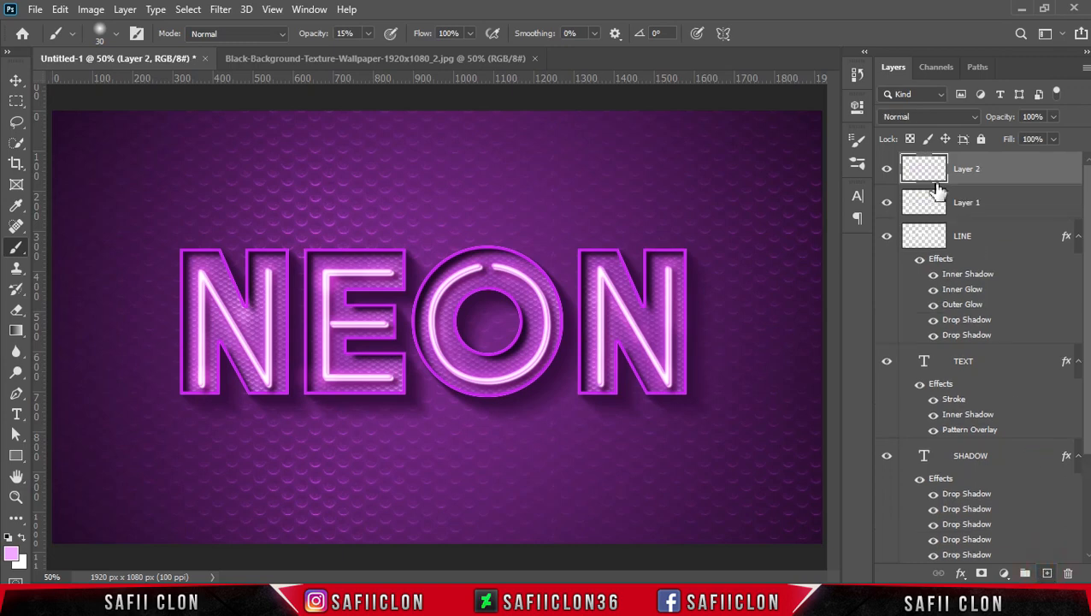
# Rename the new empty layer above Layer 1 as NOISE.
pyautogui.doubleClick(968, 169)
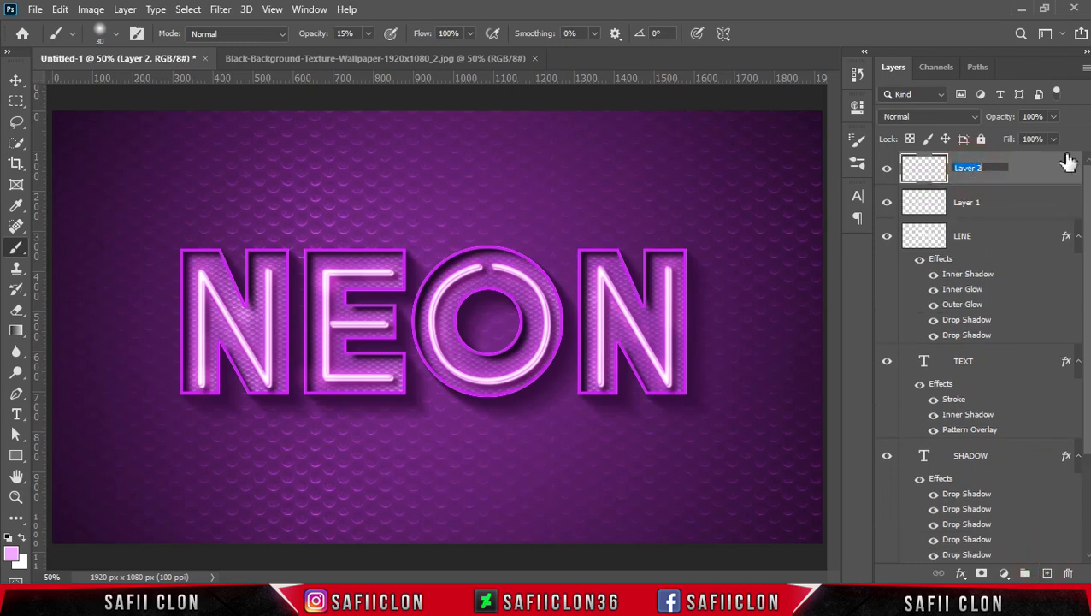
pyautogui.write('NOISE')
pyautogui.press('Return')
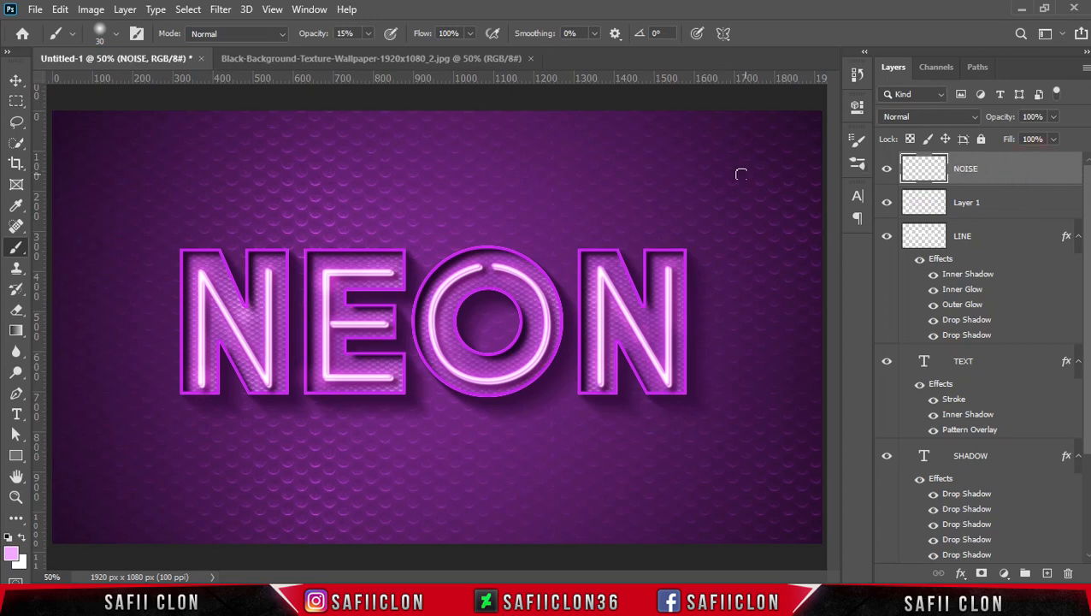
# Fill the whole NOISE layer with black in Normal mode at 100% opacity.
pyautogui.click(60, 9)
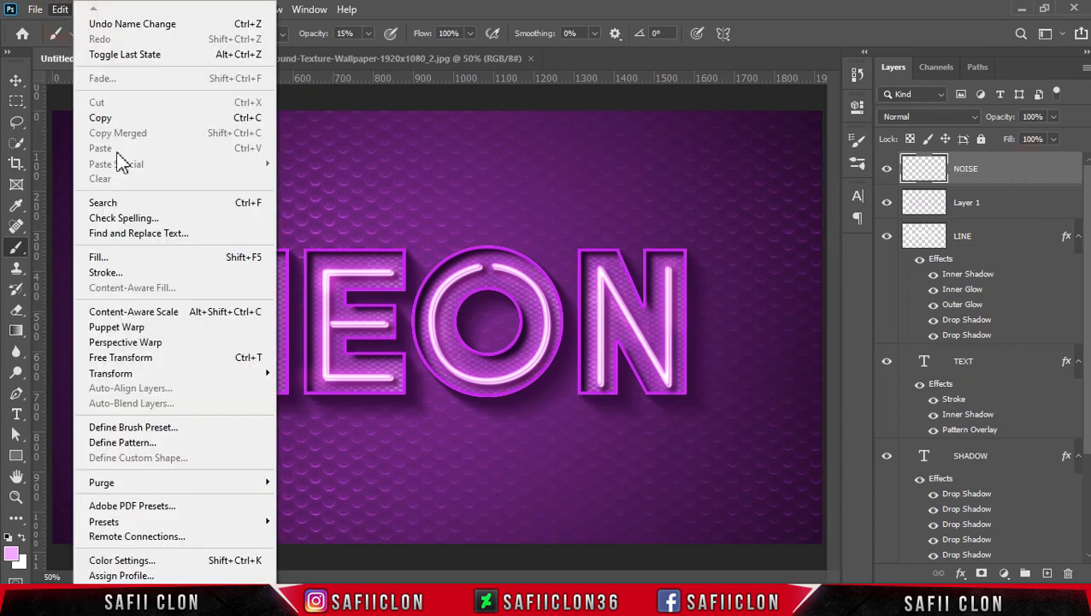
pyautogui.click(124, 257)
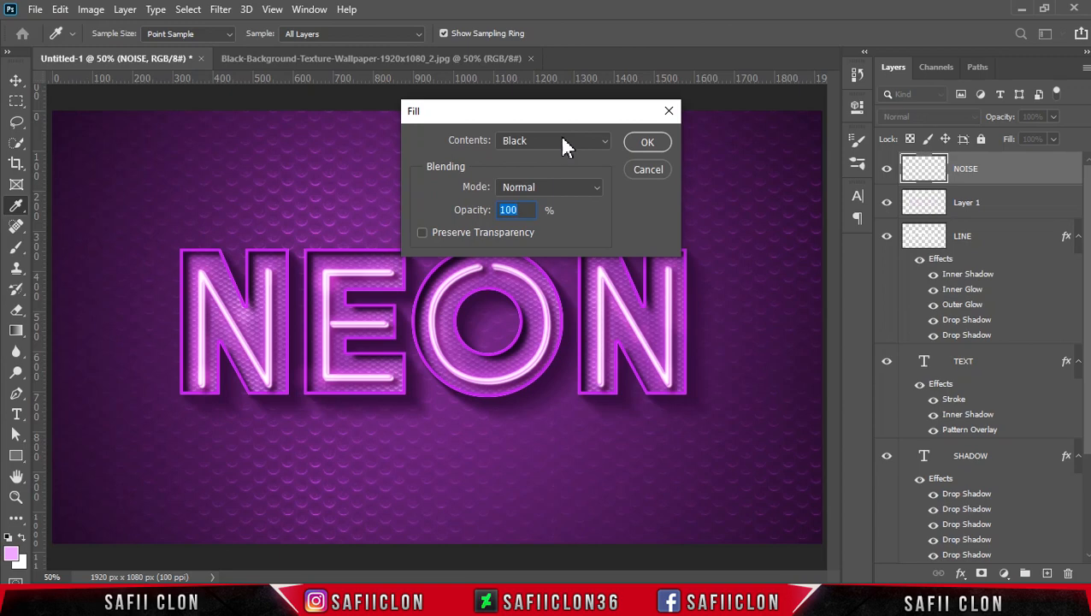
pyautogui.click(561, 139)
pyautogui.click(524, 266)
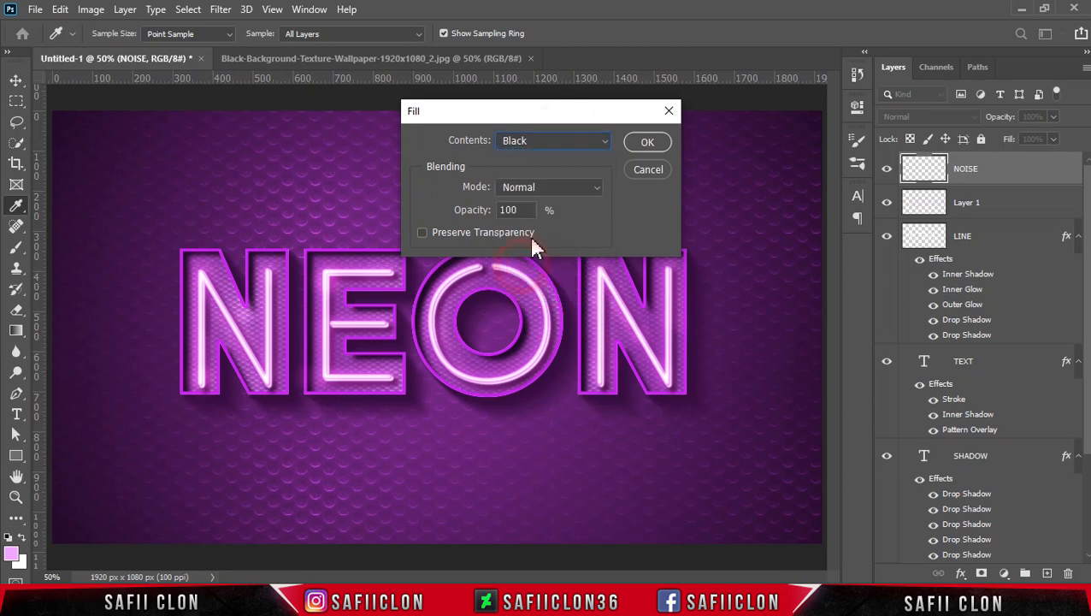
pyautogui.click(647, 143)
pyautogui.press('b')
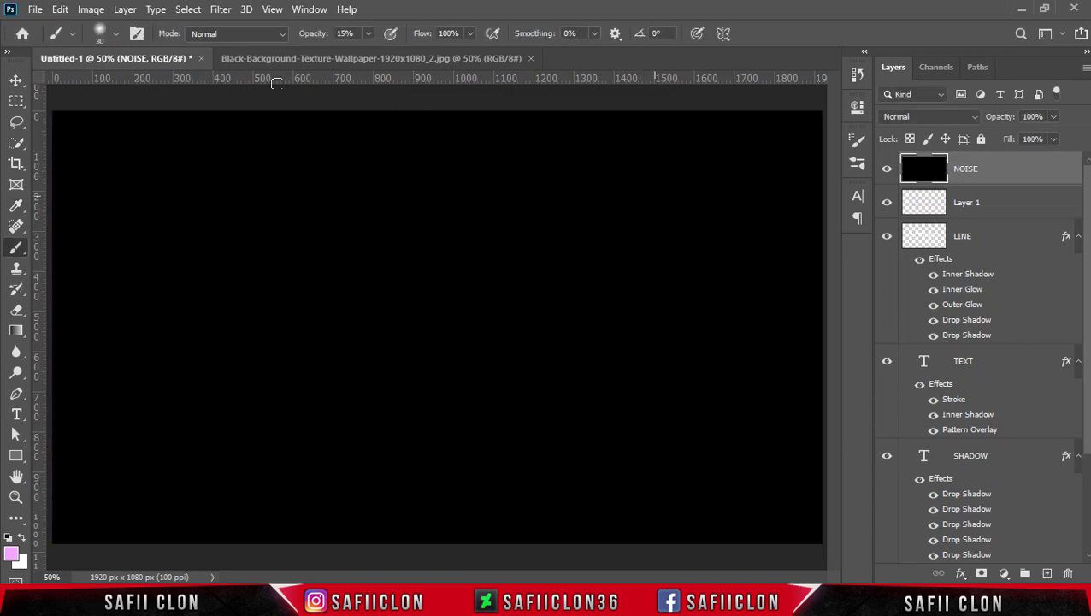
# Apply the Add Noise filter to the black layer with about 18% amount, Gaussian distribution and Monochromatic enabled.
pyautogui.click(217, 15)
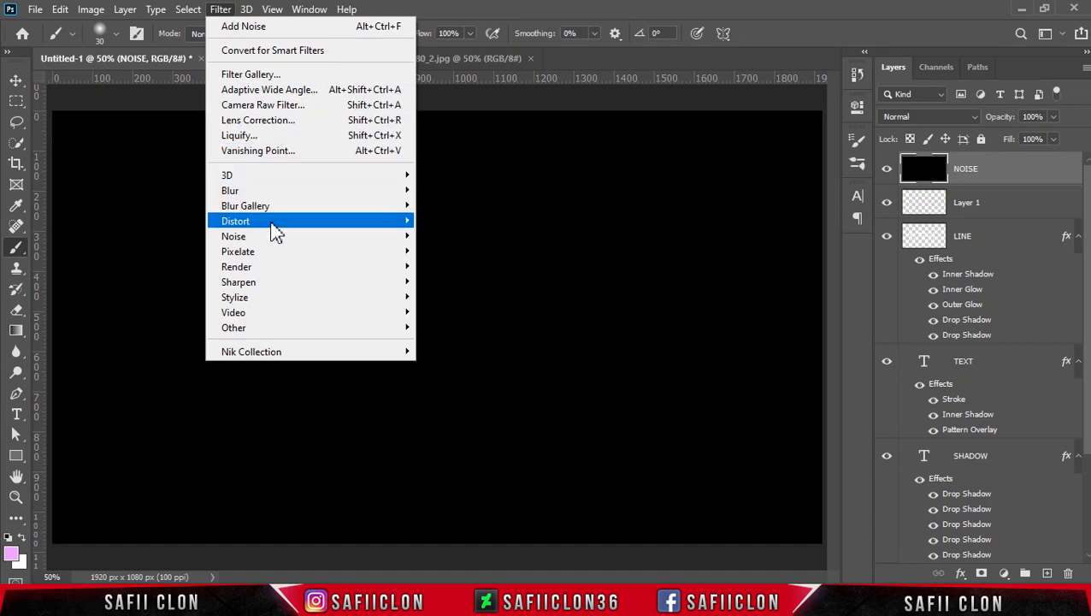
pyautogui.moveTo(377, 244)
pyautogui.click(453, 236)
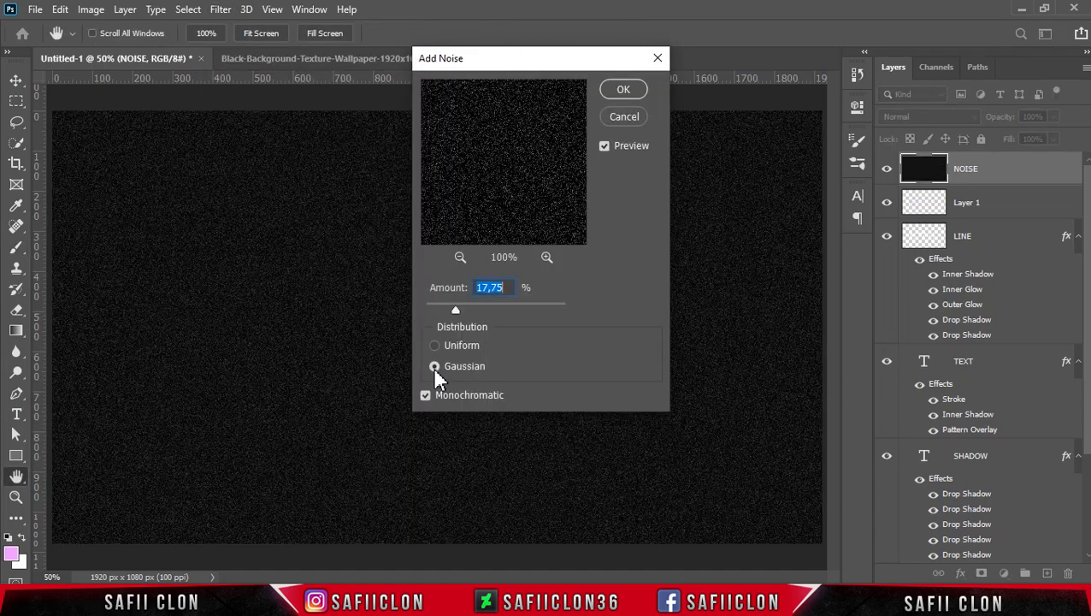
pyautogui.click(436, 367)
pyautogui.moveTo(455, 310); pyautogui.dragTo(456, 309)
pyautogui.click(625, 90)
pyautogui.press('b')
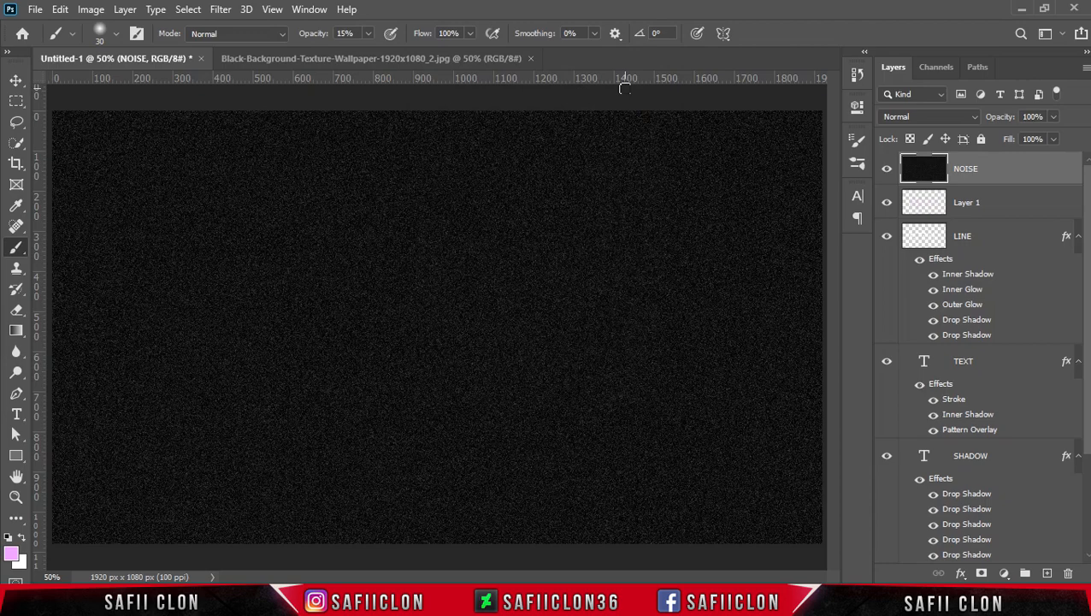
# Set the NOISE layer's blend mode to Color Dodge and scale the layer up to 161.77% around its centre.
pyautogui.click(959, 120)
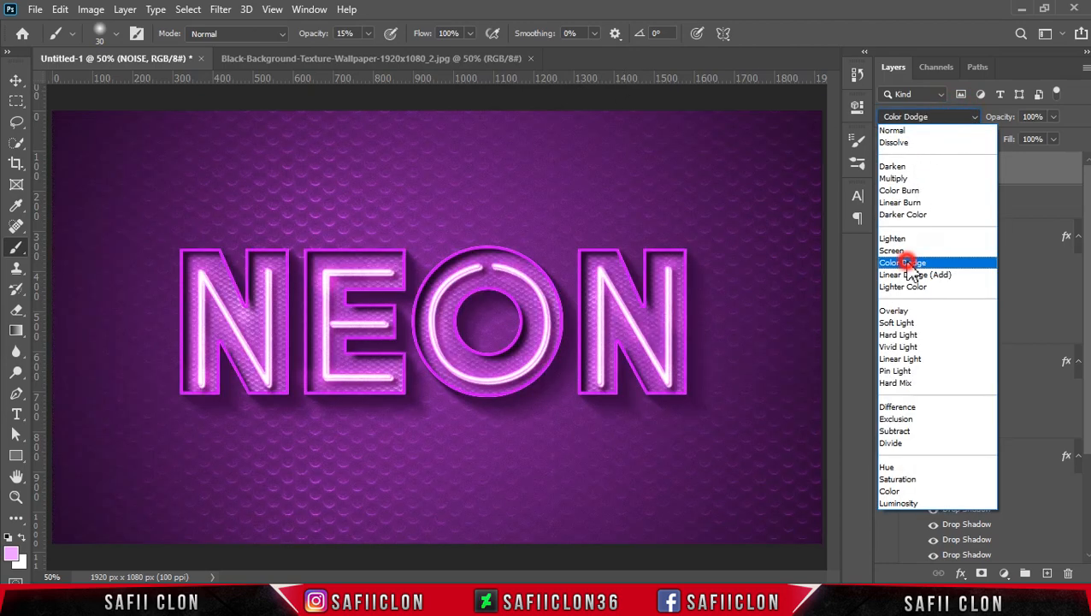
pyautogui.click(908, 264)
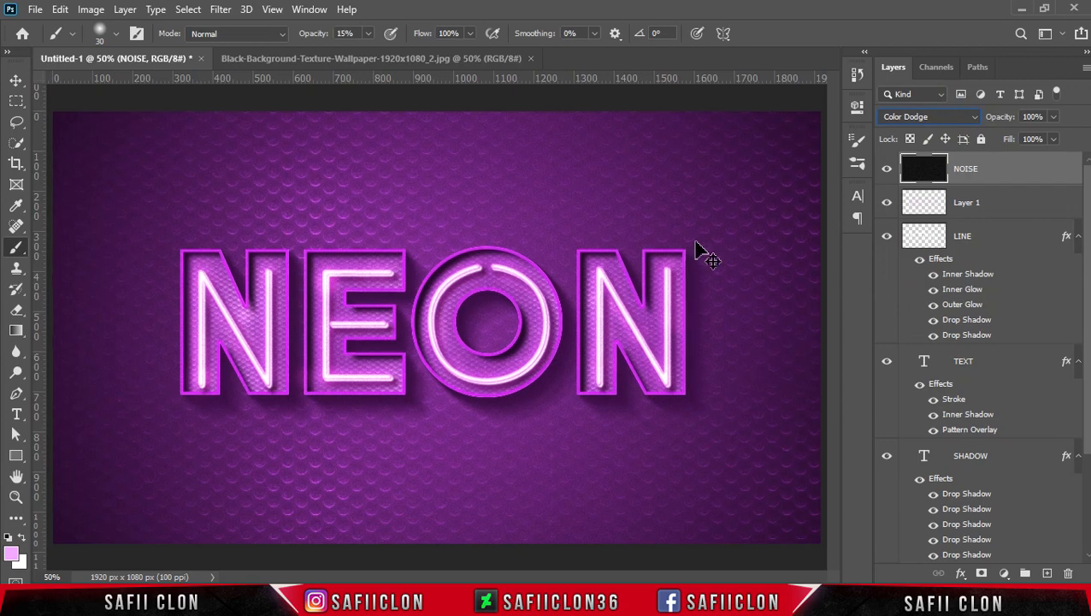
pyautogui.hotkey('ctrl', '-')
pyautogui.hotkey('ctrl', 't')
pyautogui.moveTo(694, 182); pyautogui.dragTo(837, 104)
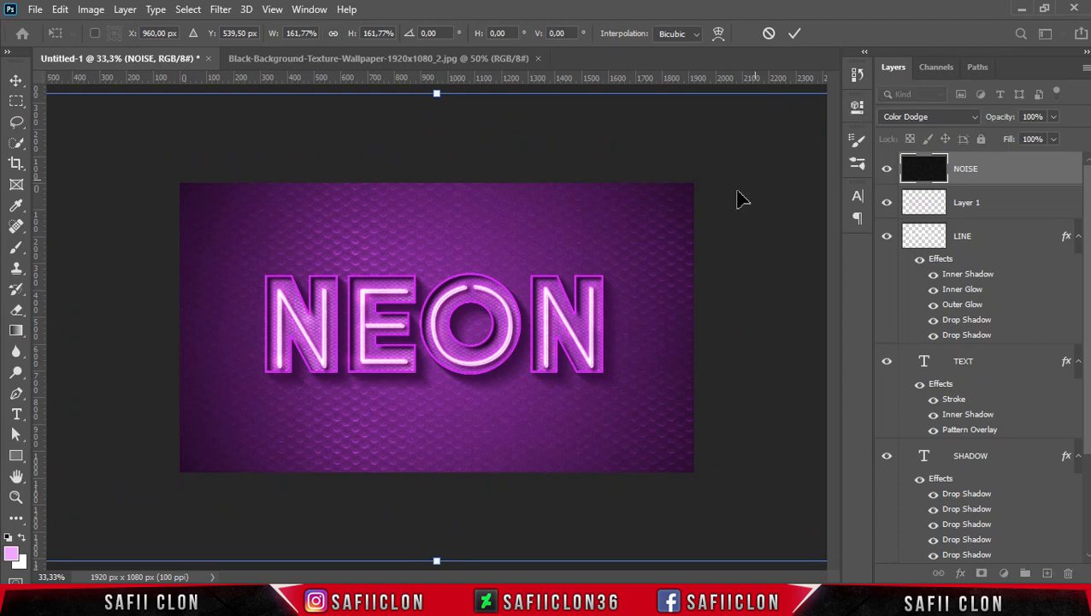
pyautogui.click(794, 33)
pyautogui.press('b')
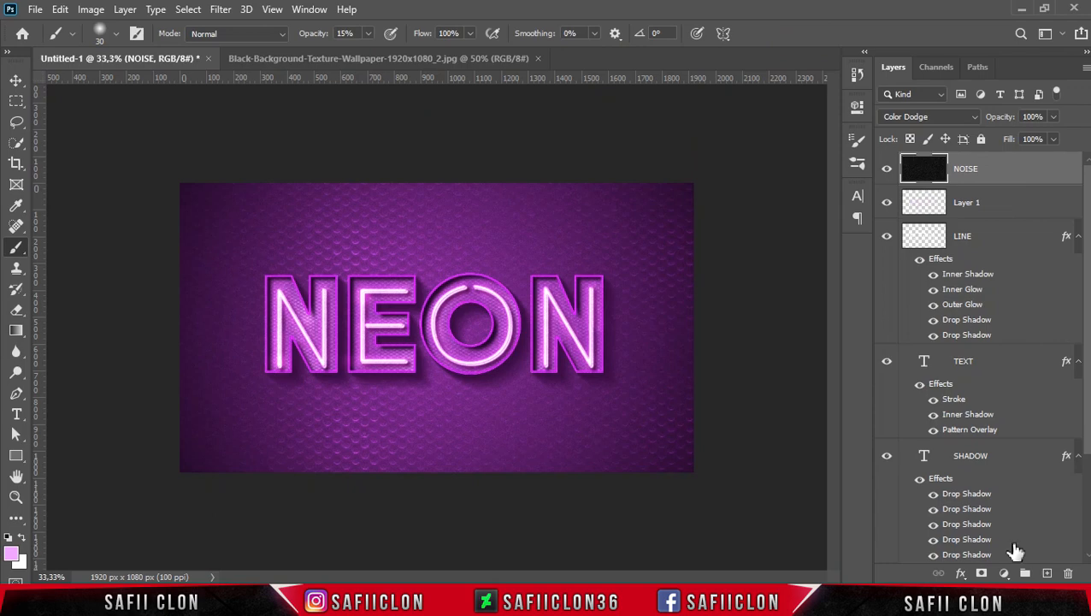
# Add a Color Lookup adjustment layer on top using the Kodak 5218 Kodak 2383 (by Adobe).cube 3DLUT file.
pyautogui.click(1006, 574)
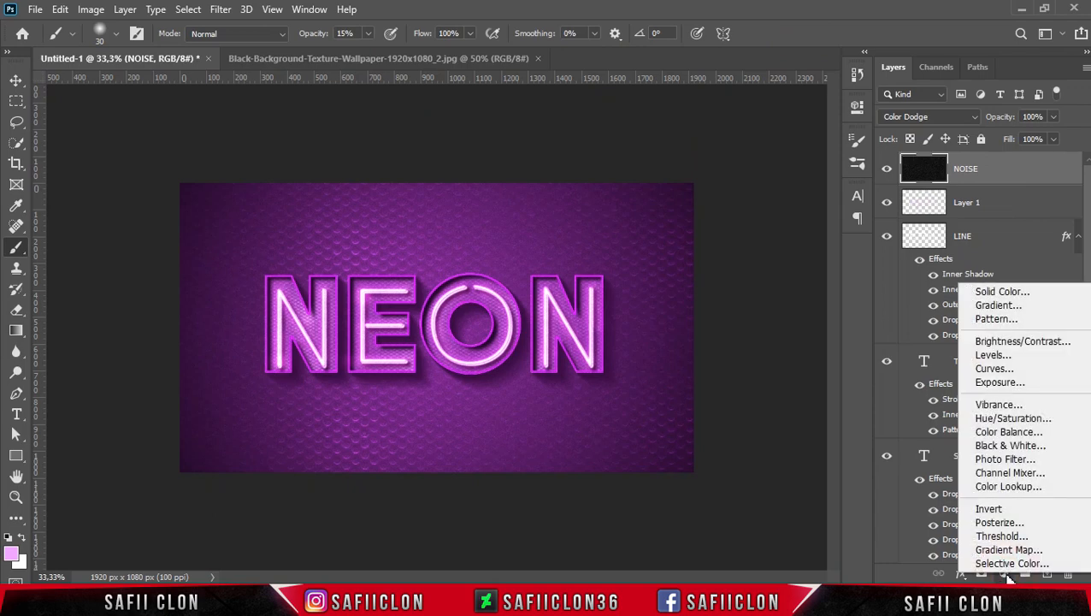
pyautogui.click(1009, 487)
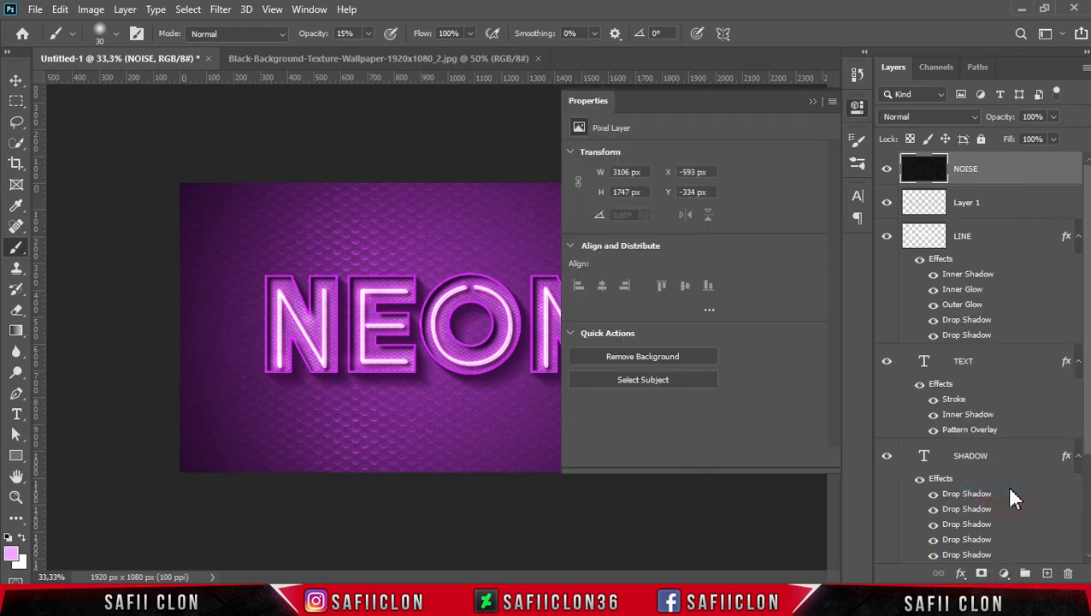
pyautogui.click(726, 157)
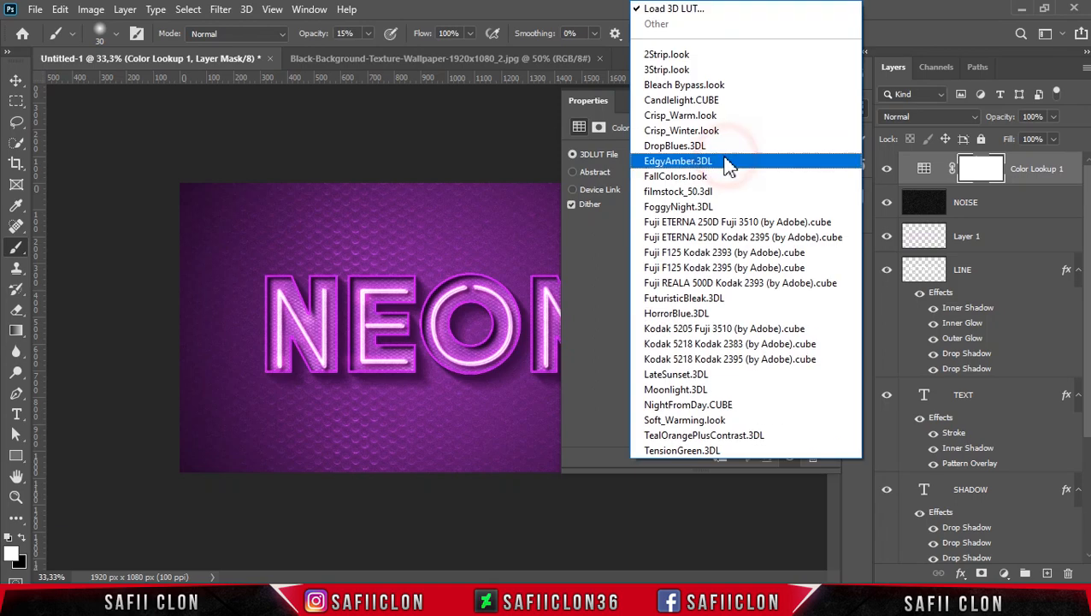
pyautogui.click(705, 346)
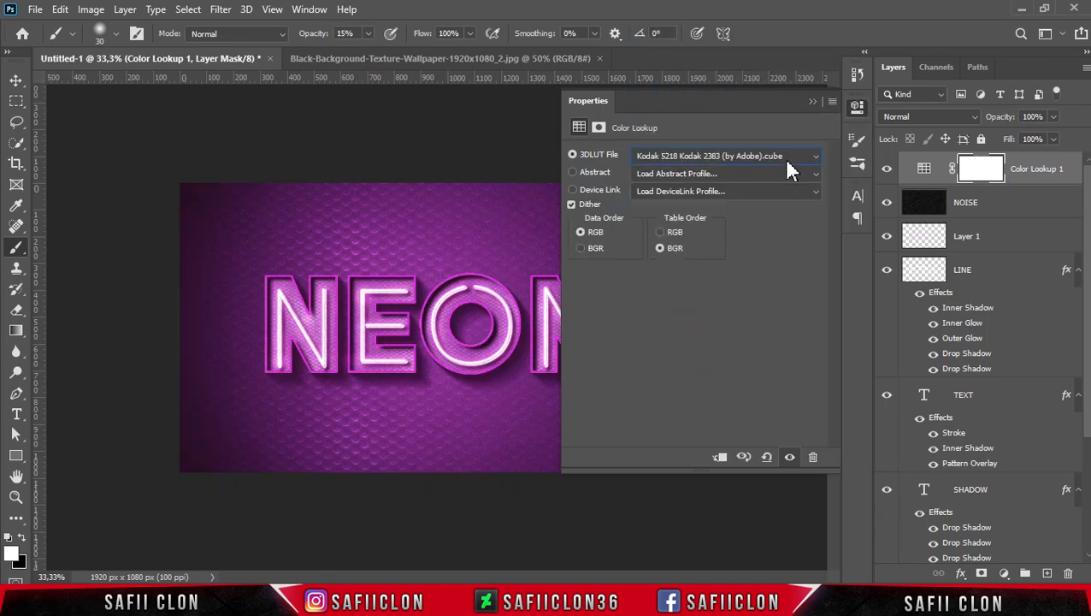
pyautogui.click(812, 104)
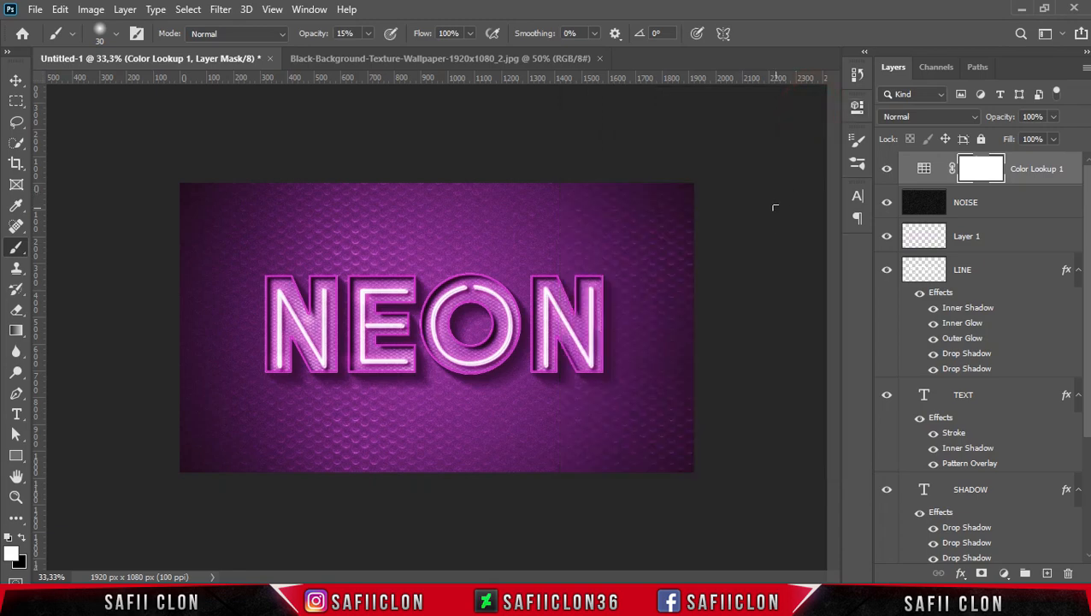
# Compare the artwork with the Color Lookup, NOISE and Layer 1 layers each hidden and shown.
pyautogui.hotkey('ctrl', '+')
pyautogui.click(886, 170)
pyautogui.click(886, 170)
pyautogui.click(886, 170)
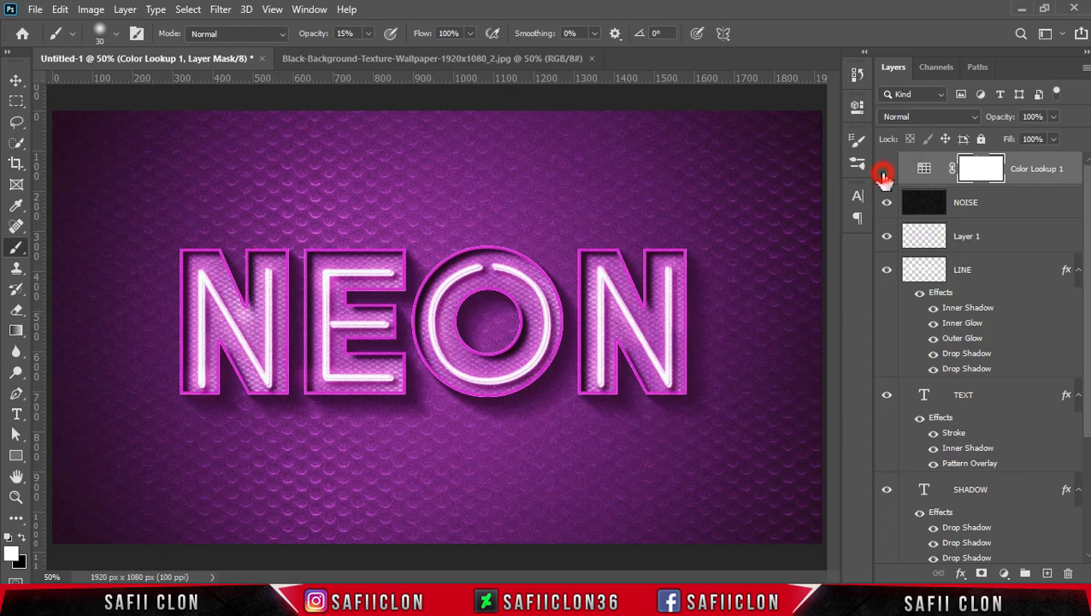
pyautogui.click(885, 173)
pyautogui.click(887, 207)
pyautogui.click(888, 208)
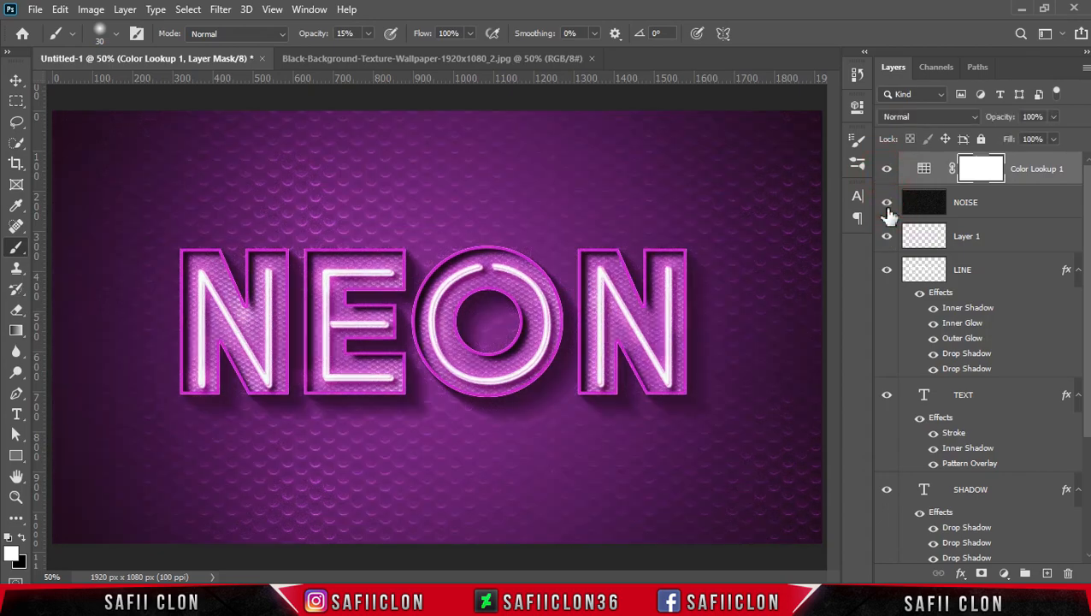
pyautogui.click(888, 237)
pyautogui.click(888, 237)
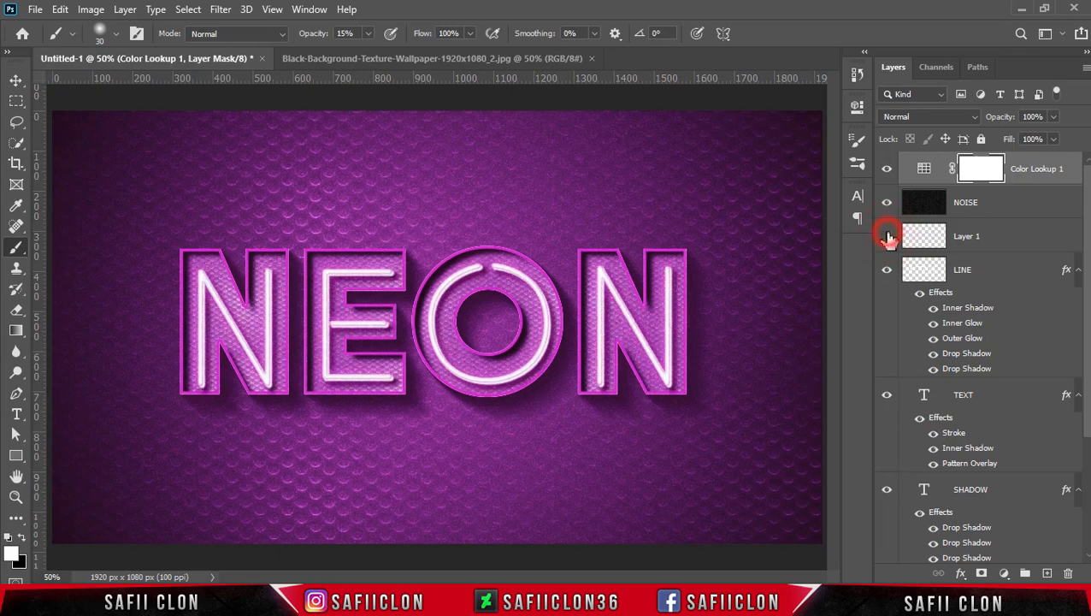
# Rename Layer 1, which holds the Color Dodge highlights, as LIGHT.
pyautogui.click(969, 238)
pyautogui.doubleClick(968, 237)
pyautogui.write('L')
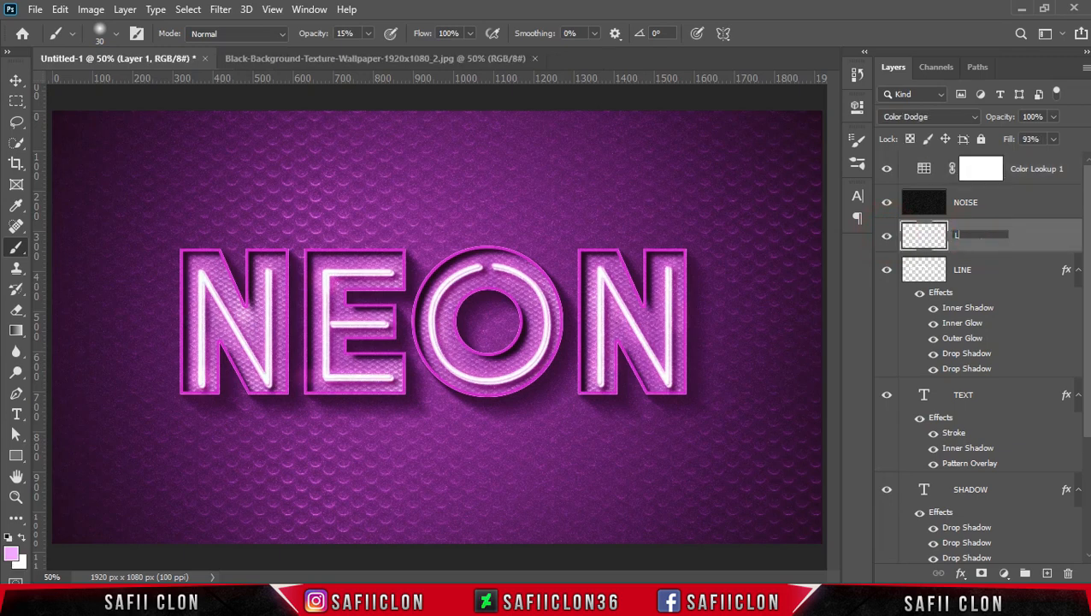
pyautogui.write('IGHT')
pyautogui.press('Return')
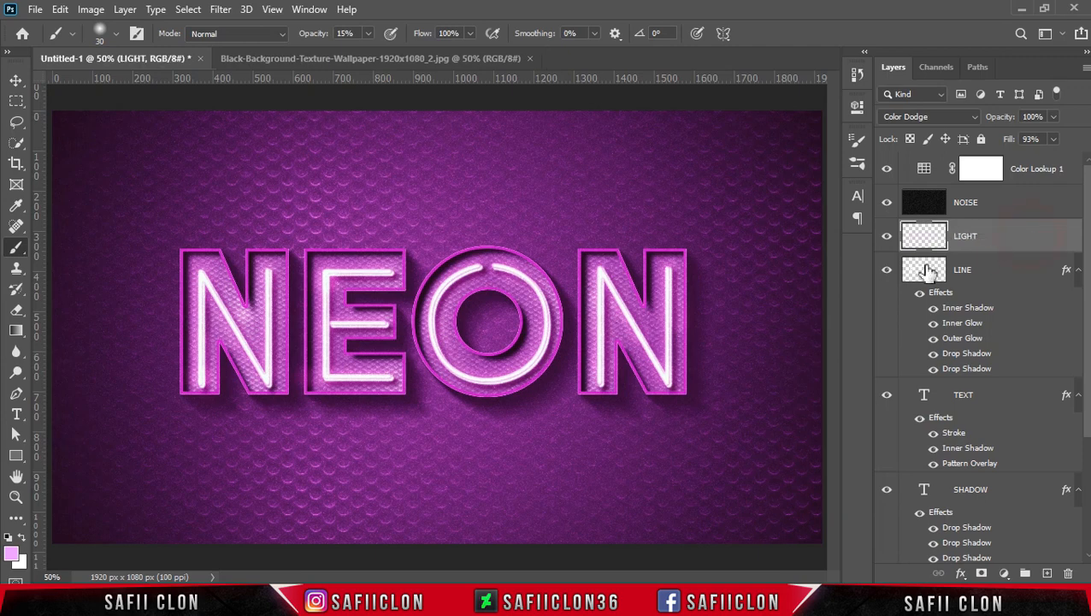
# Compare the artwork with the LIGHT and LINE layers hidden and shown, and examine the finished composition at several magnifications.
pyautogui.click(887, 242)
pyautogui.click(888, 237)
pyautogui.click(888, 272)
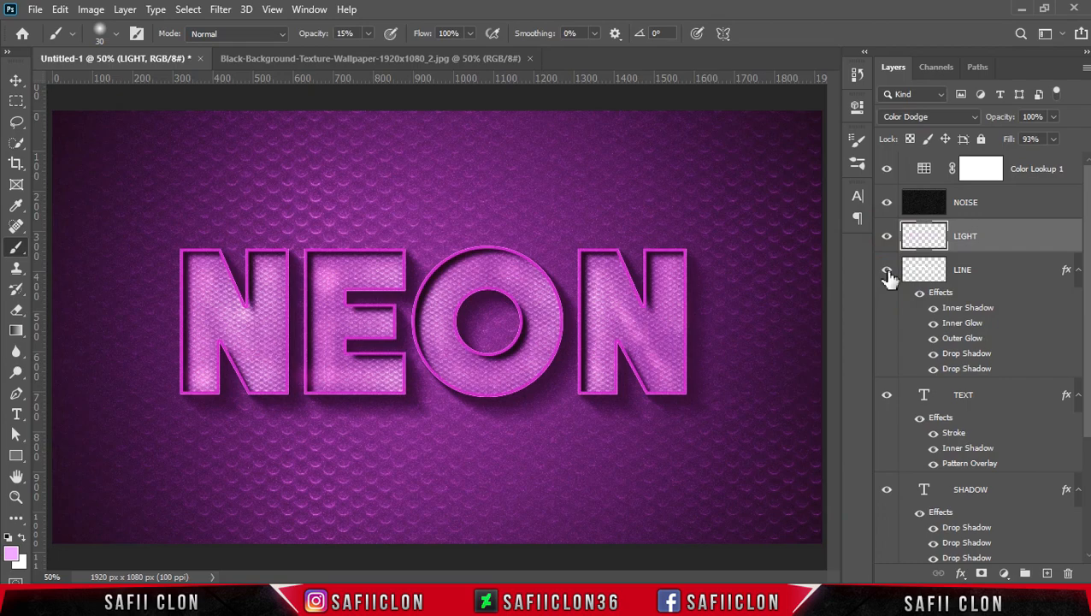
pyautogui.click(887, 274)
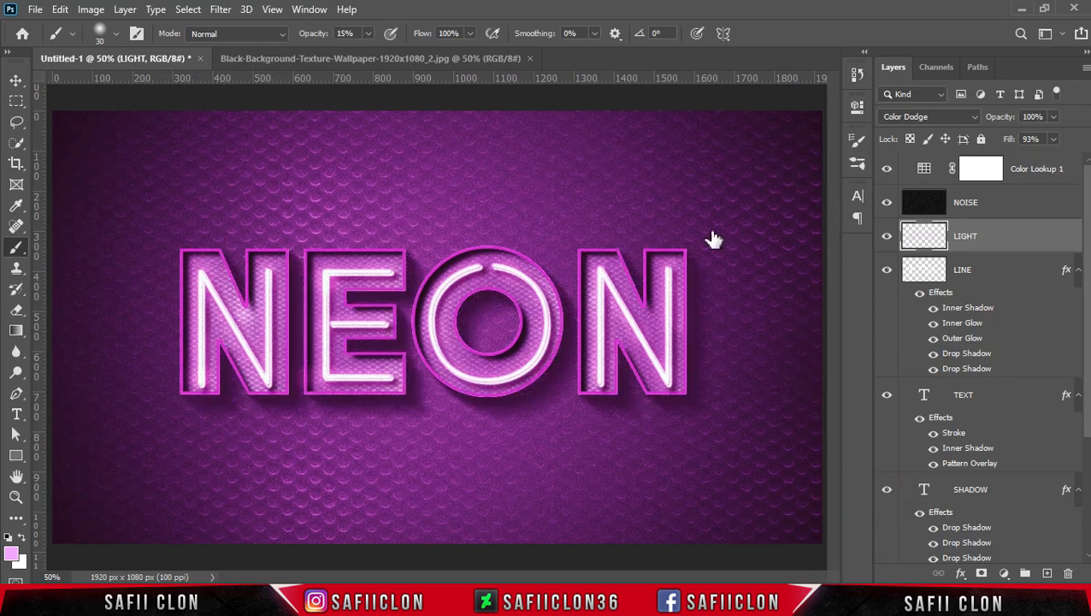
pyautogui.scroll(-2, 712, 237)
pyautogui.scroll(5, 712, 237)
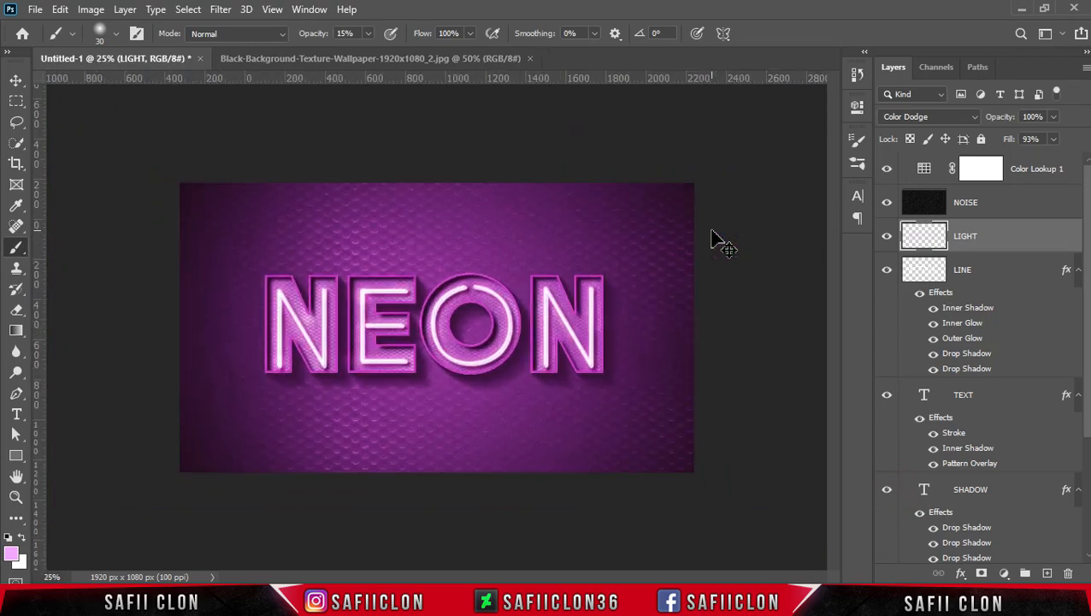
pyautogui.scroll(1, 712, 237)
pyautogui.scroll(-4, 712, 237)
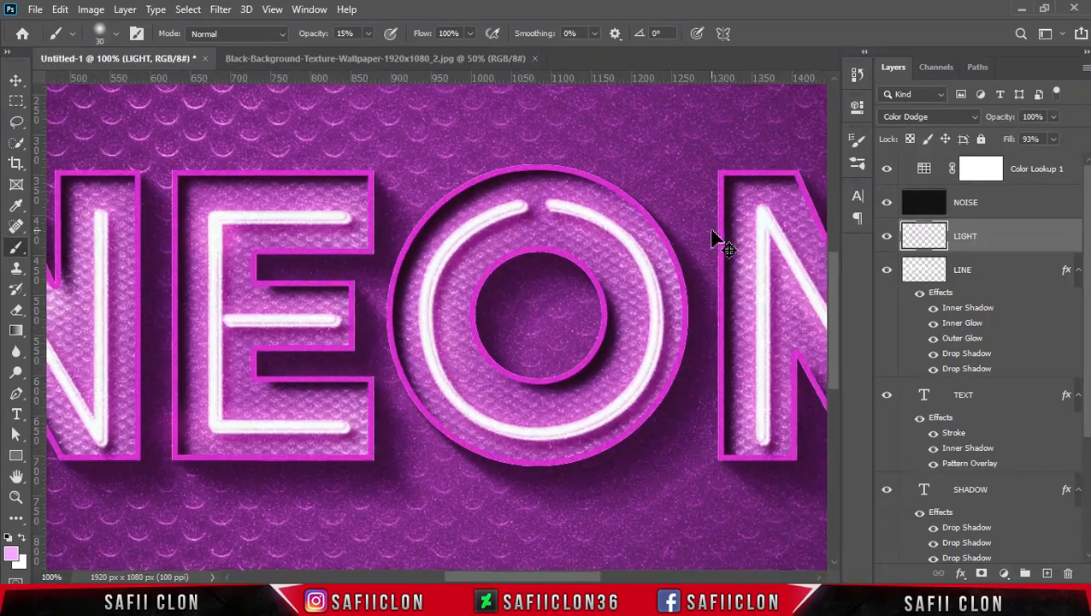
pyautogui.scroll(1, 713, 233)
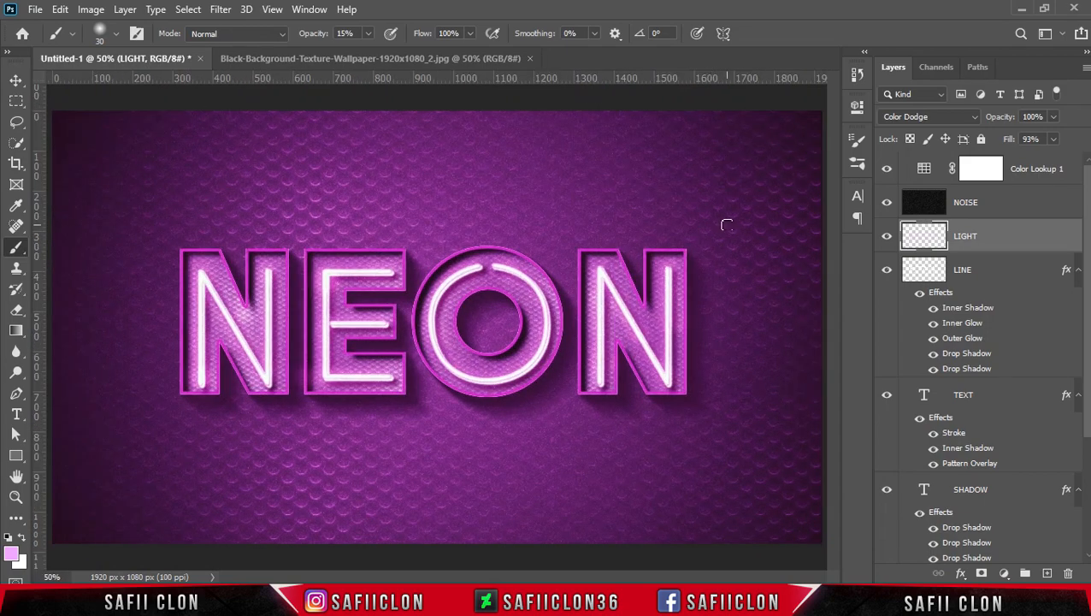